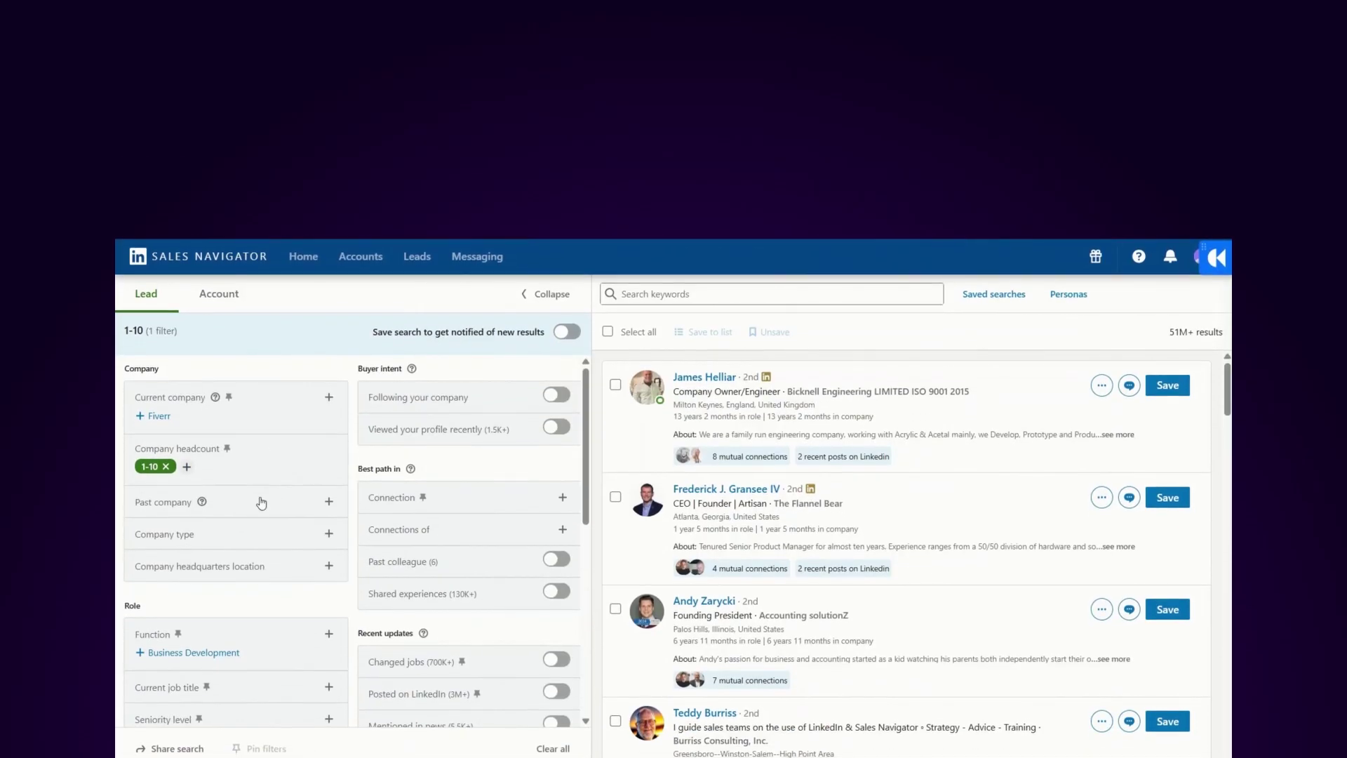
Expand the Past company filter on the new, unfiltered lead search page
click(262, 501)
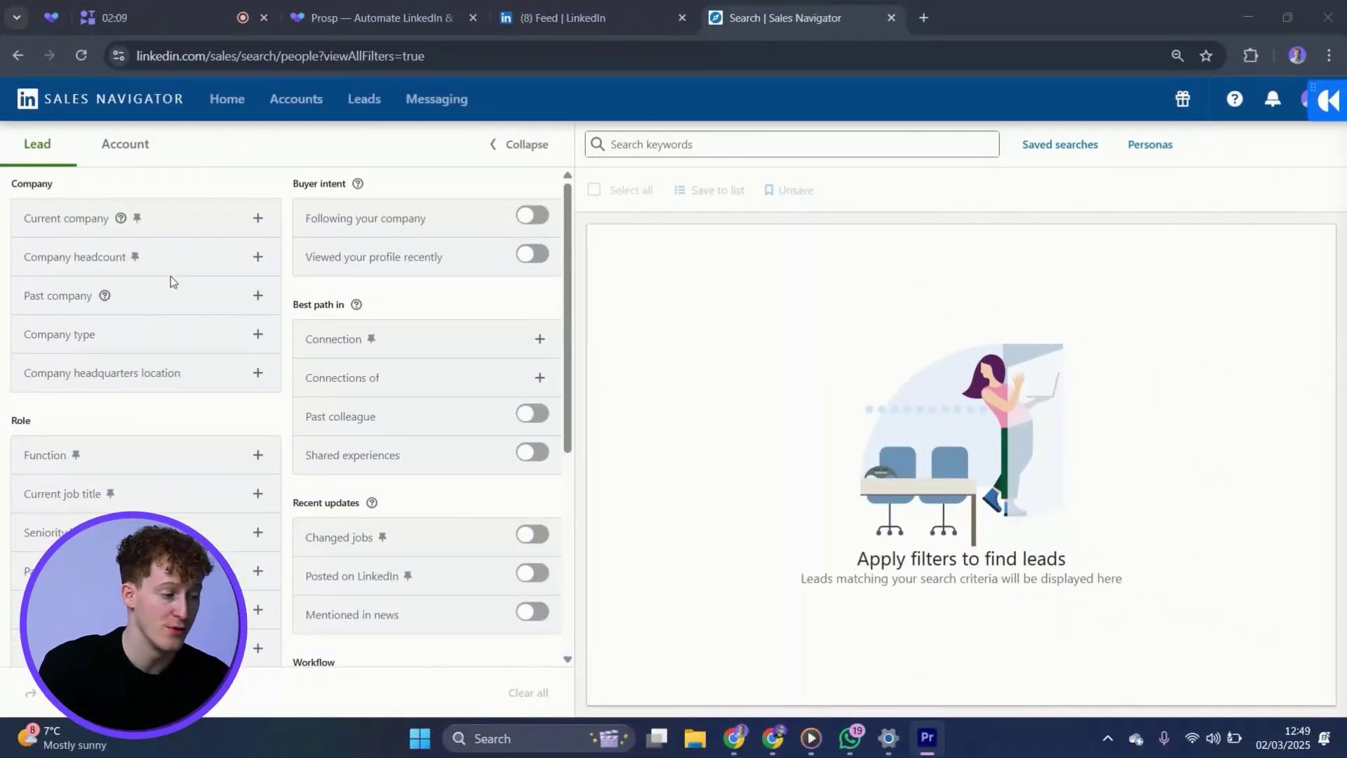
click(174, 263)
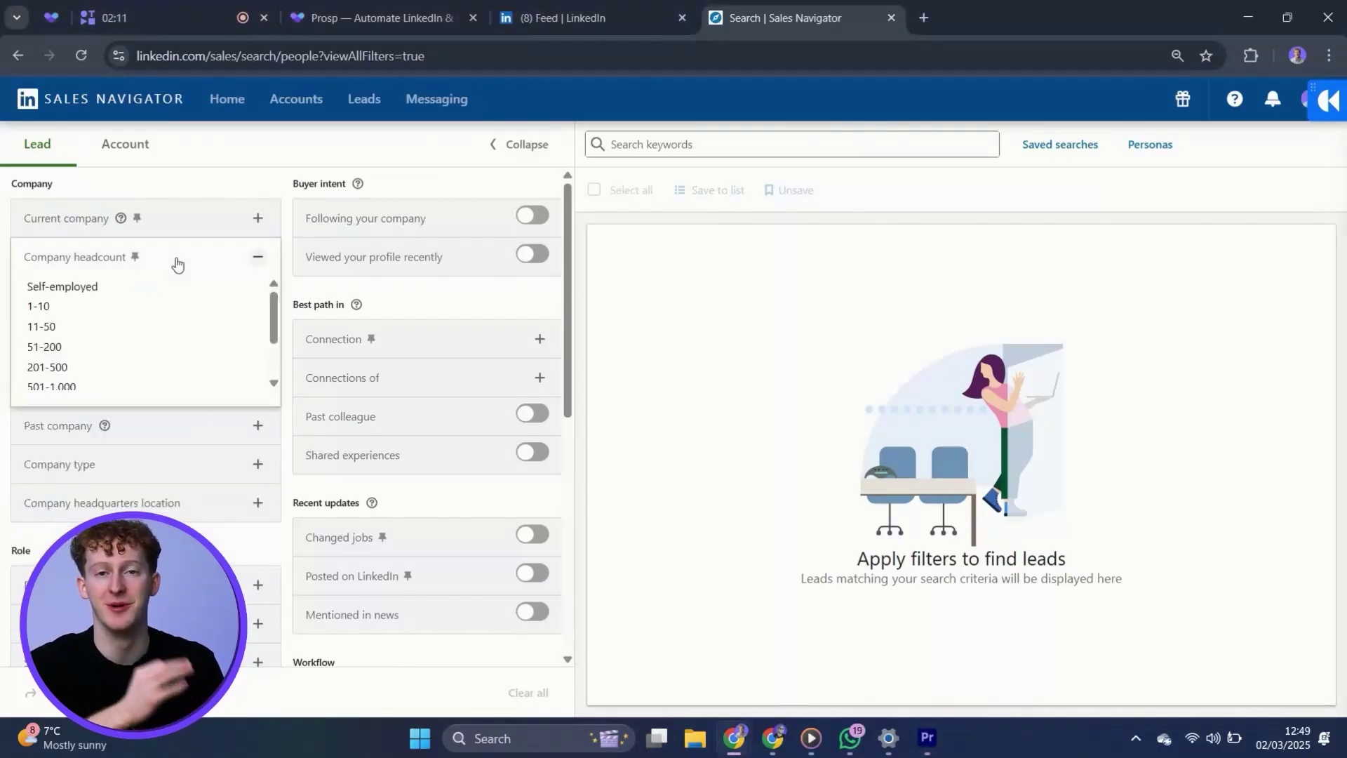
click(176, 264)
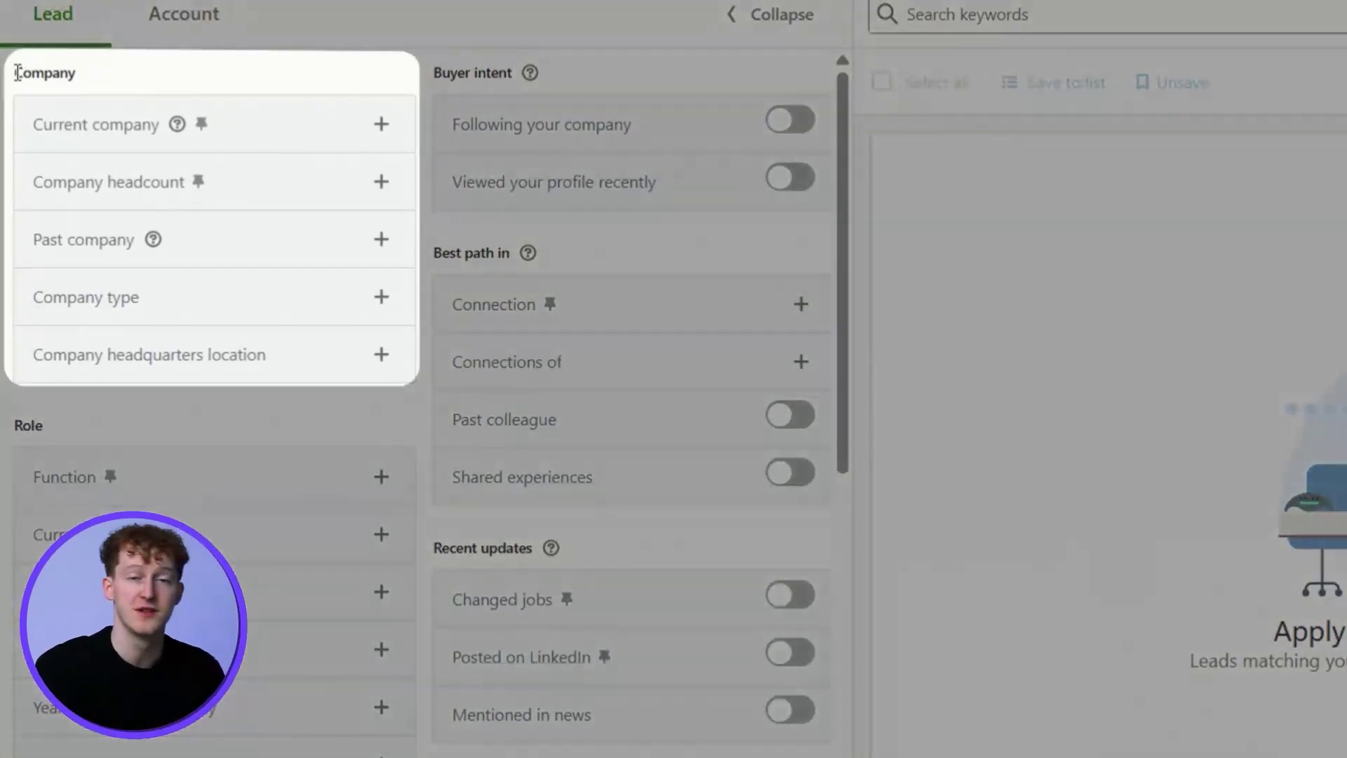
drag(15, 73, 77, 71)
Clear the Company selection, check Current company account lists, include headcount 1-10 and past company IBM
click(77, 71)
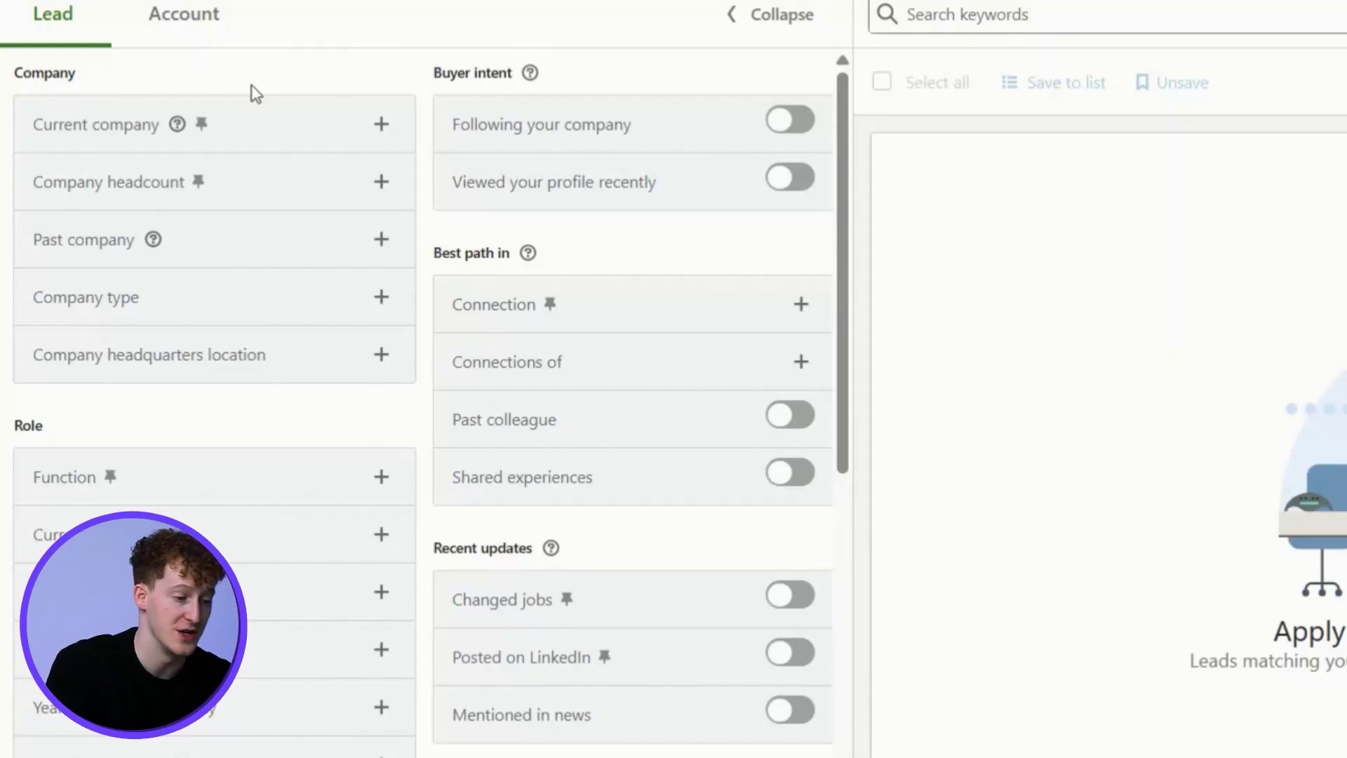
click(280, 134)
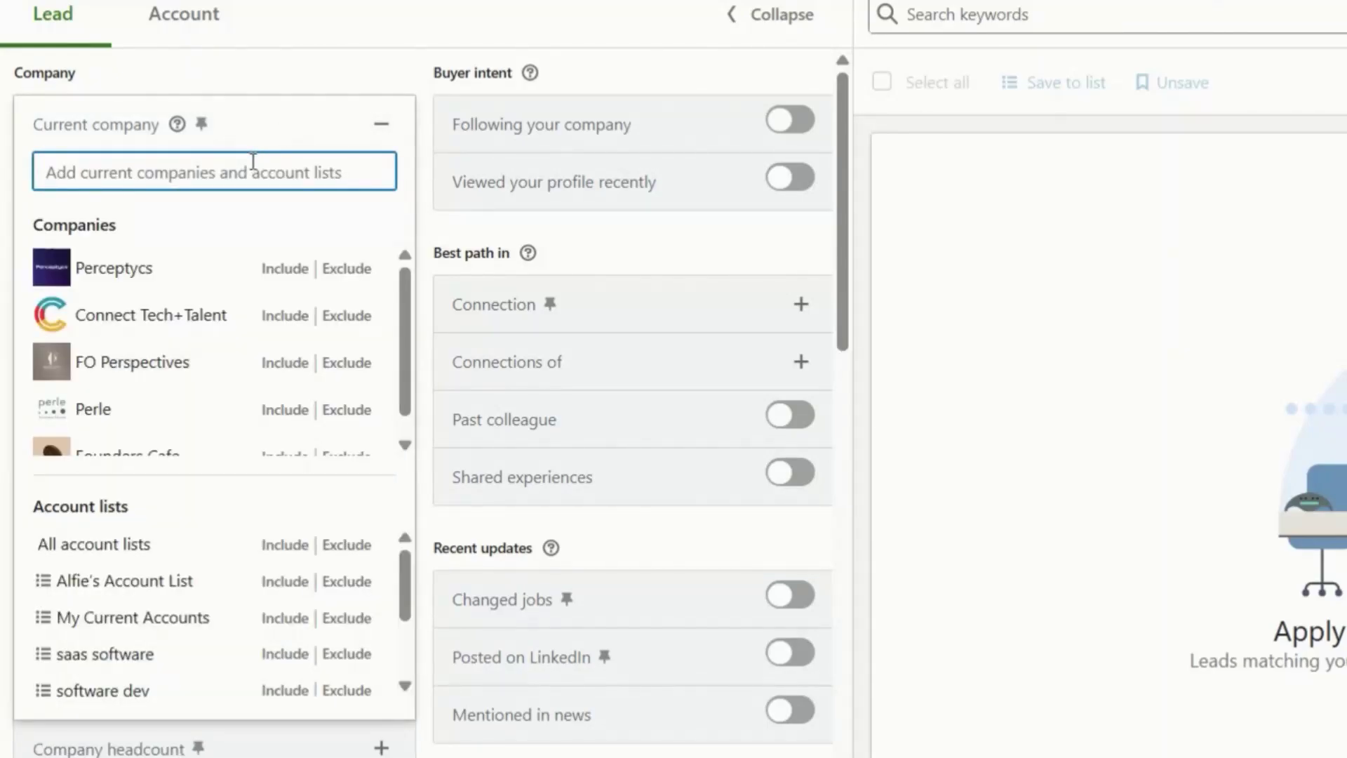
key(Escape)
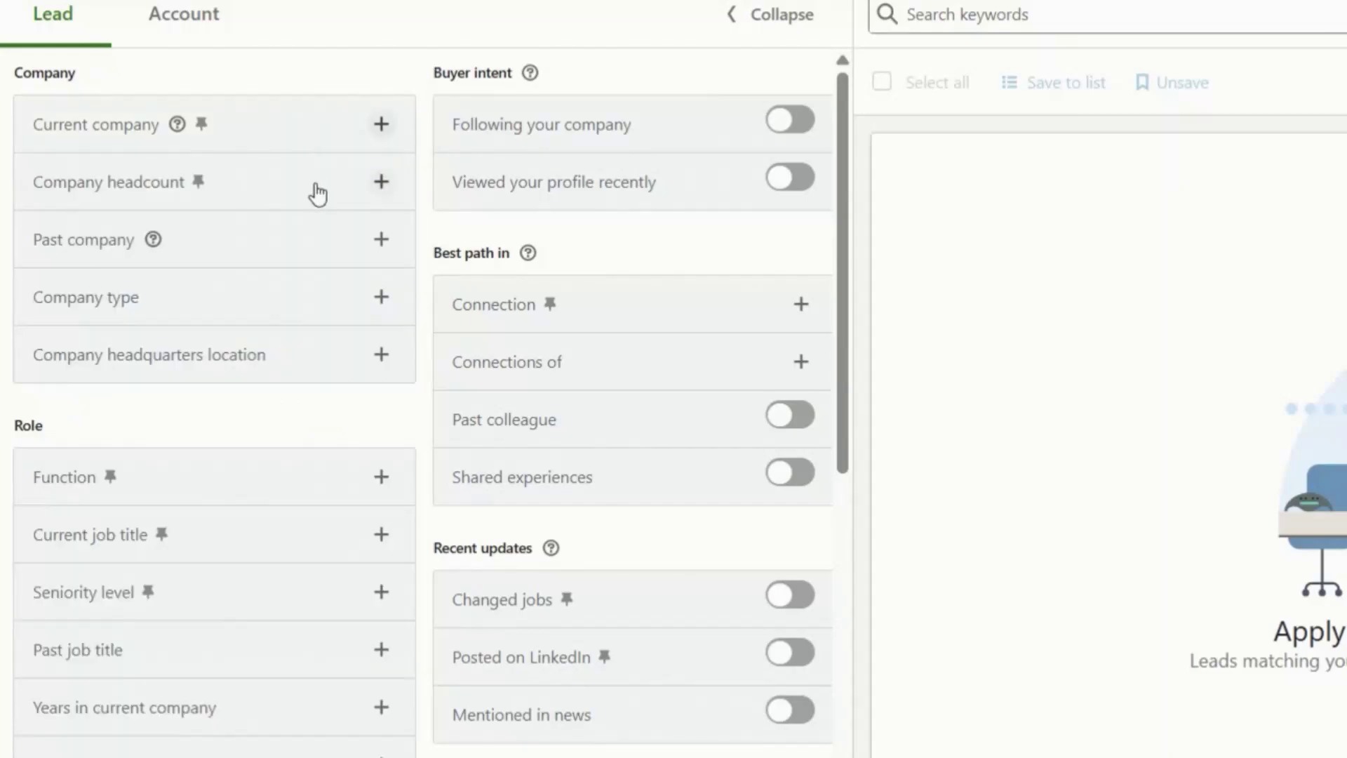
click(318, 195)
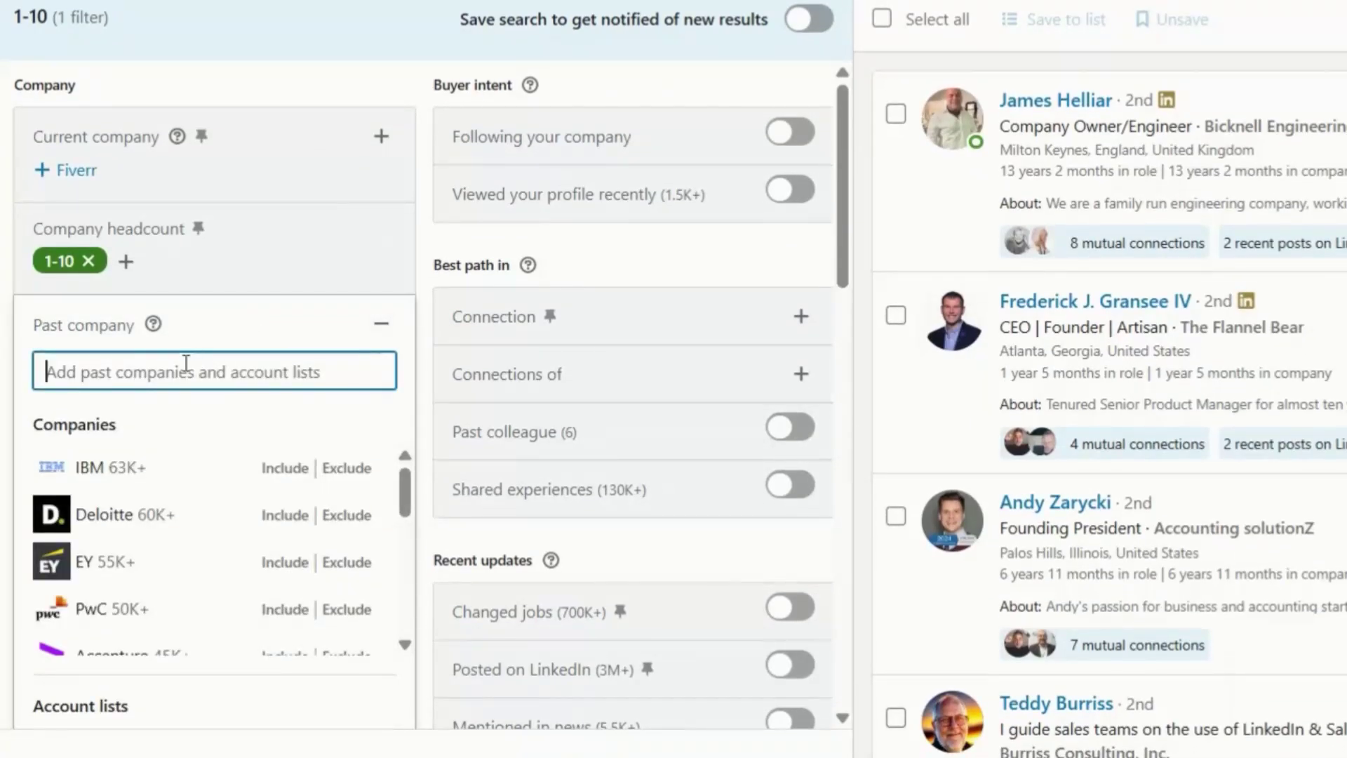
click(282, 468)
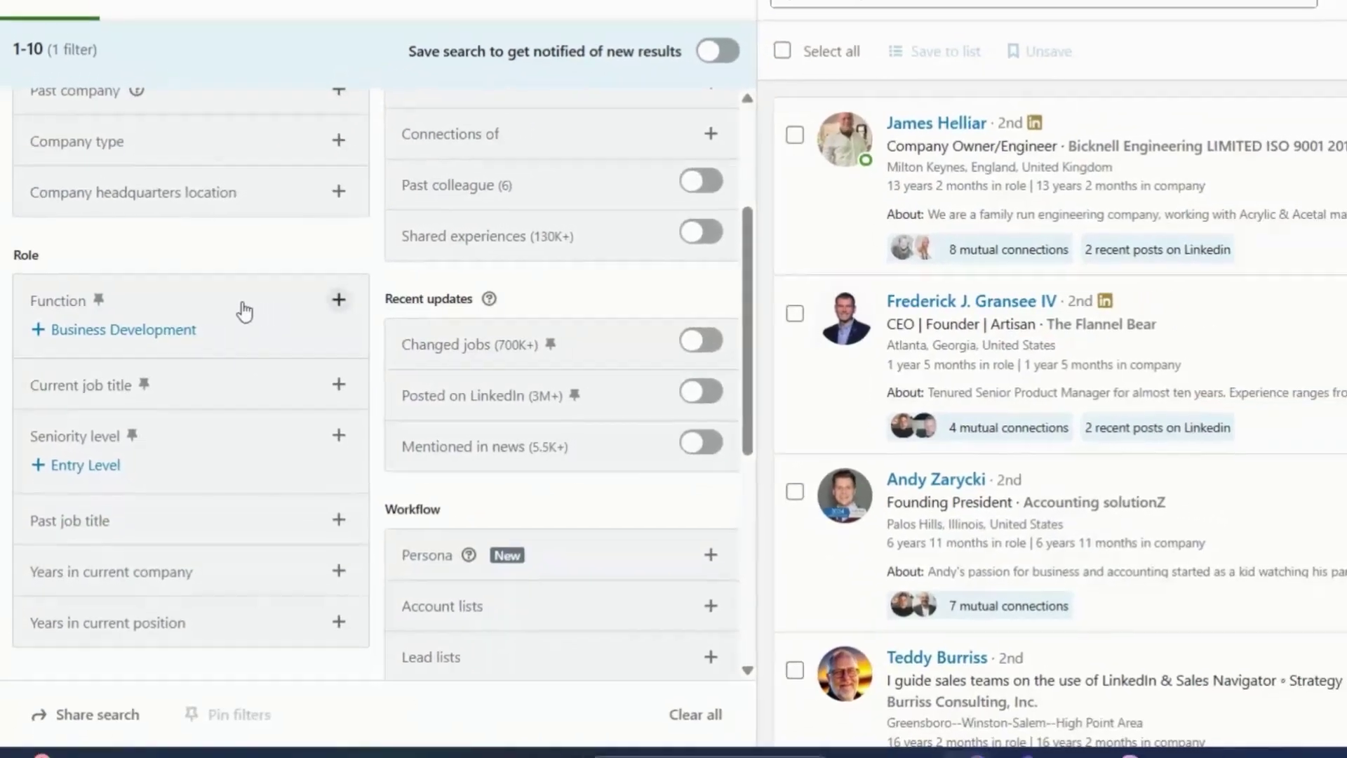
Browse the Function options, then add 'Real Estate Agent' as the current job title
click(265, 325)
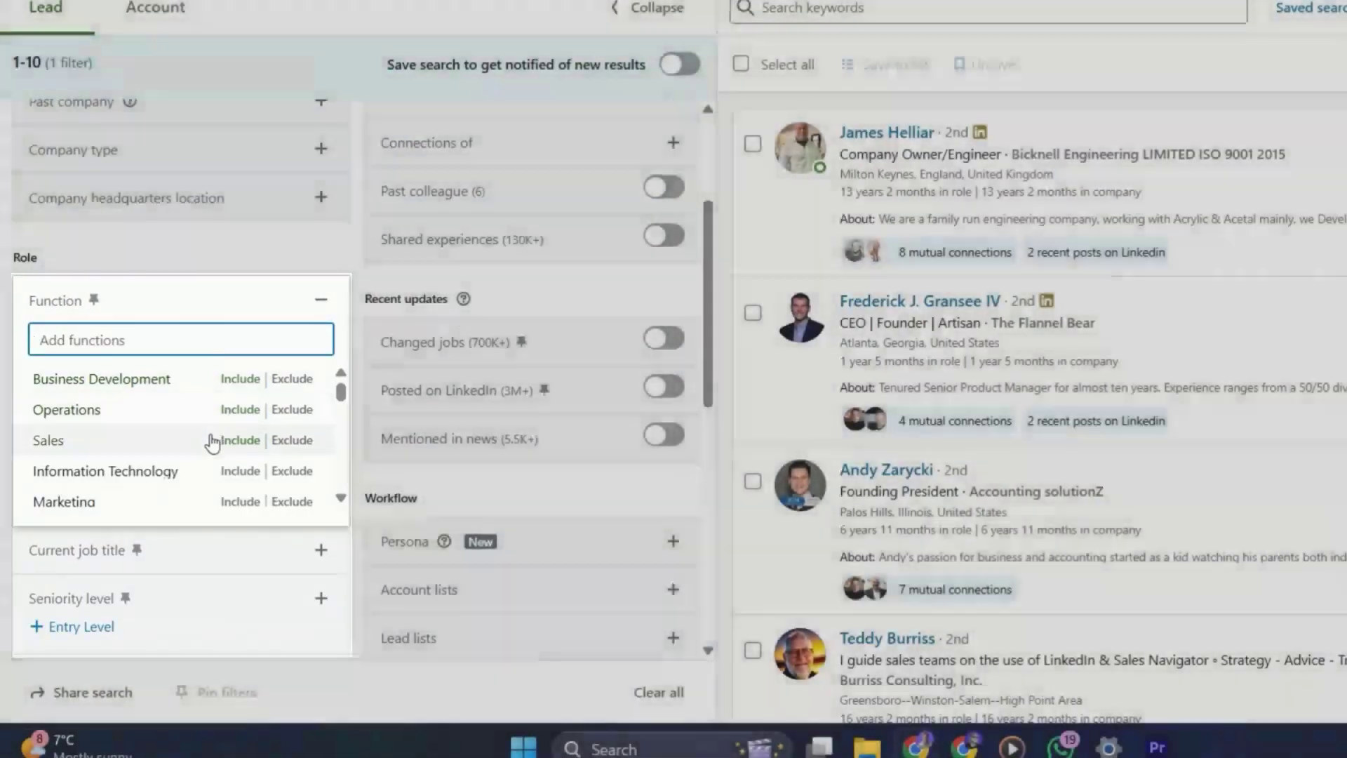
scroll(211, 435, down, 3)
scroll(211, 439, up, 3)
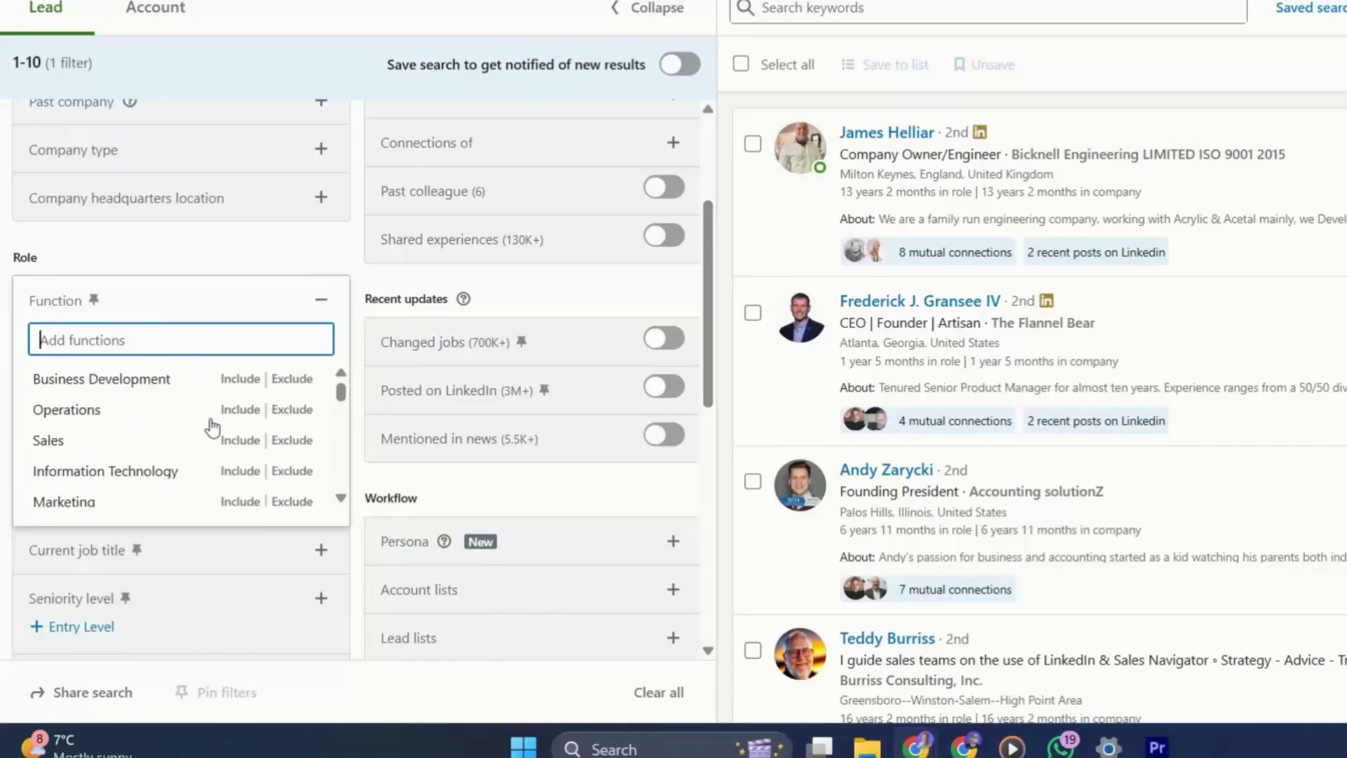
click(247, 301)
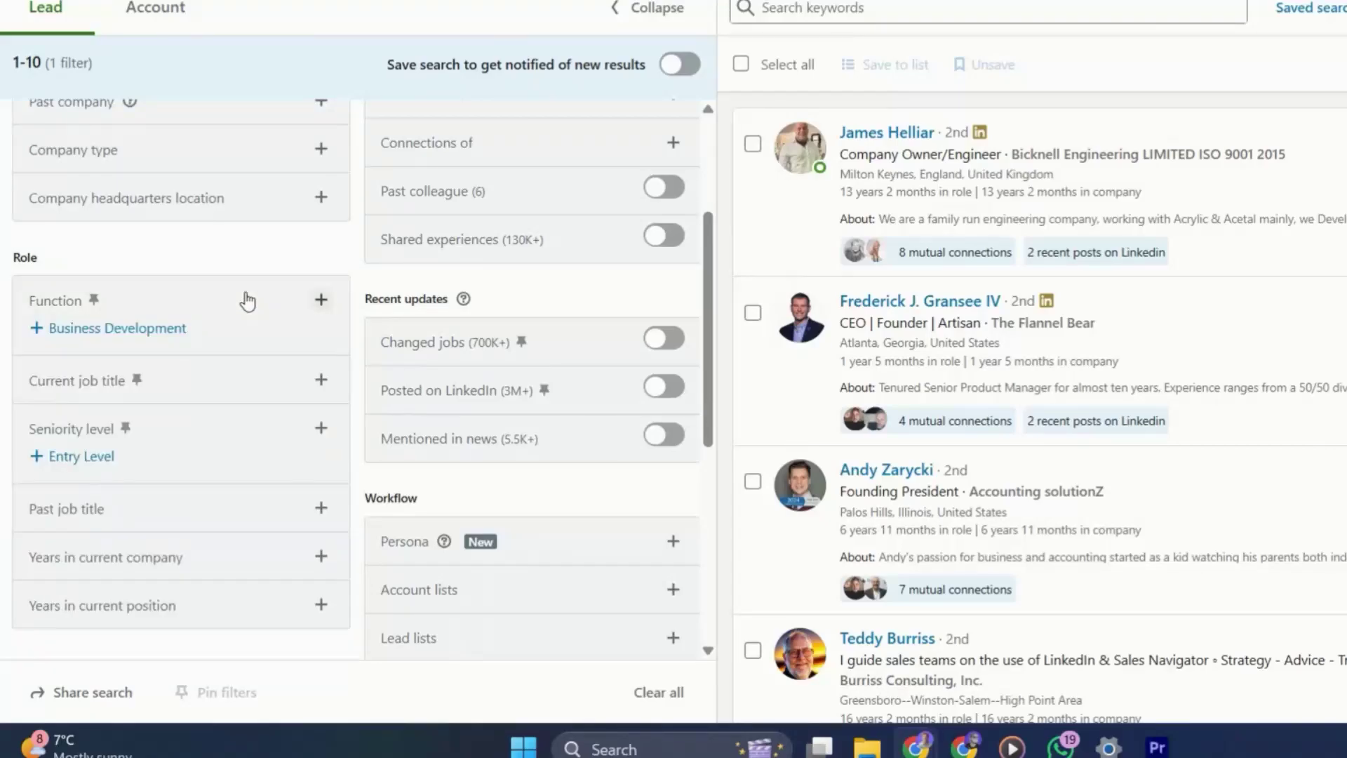
click(220, 391)
click(220, 392)
click(219, 392)
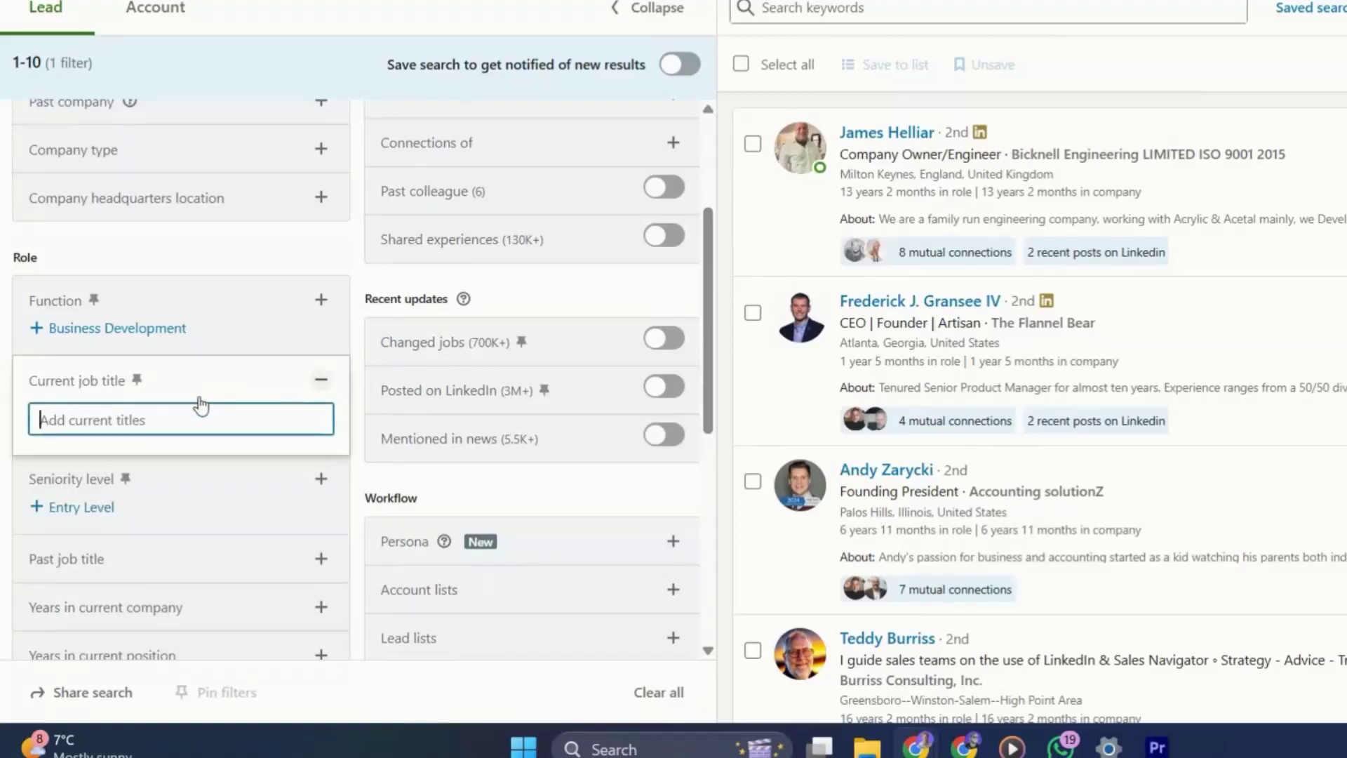
text(real est)
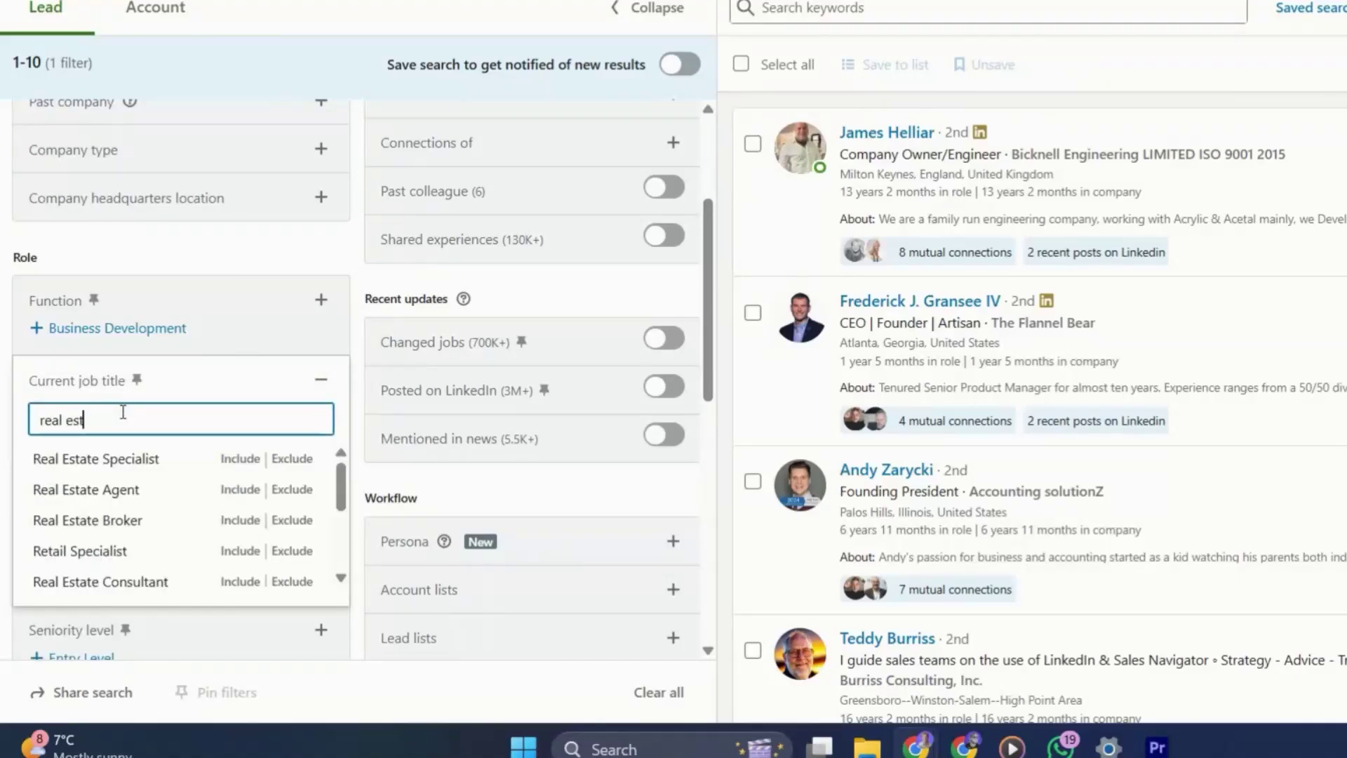
click(232, 488)
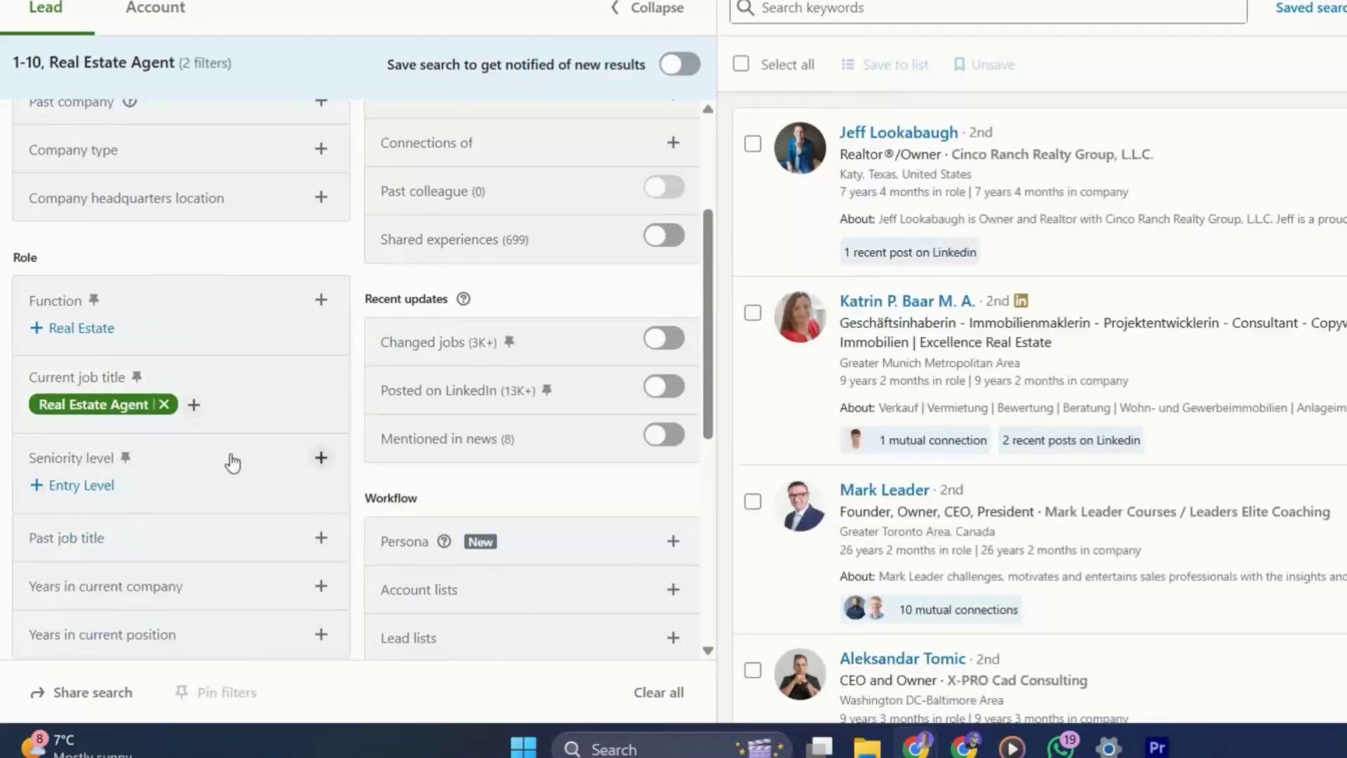
Include Owner / Partner in the Seniority level filter
click(231, 457)
scroll(162, 519, down, 2)
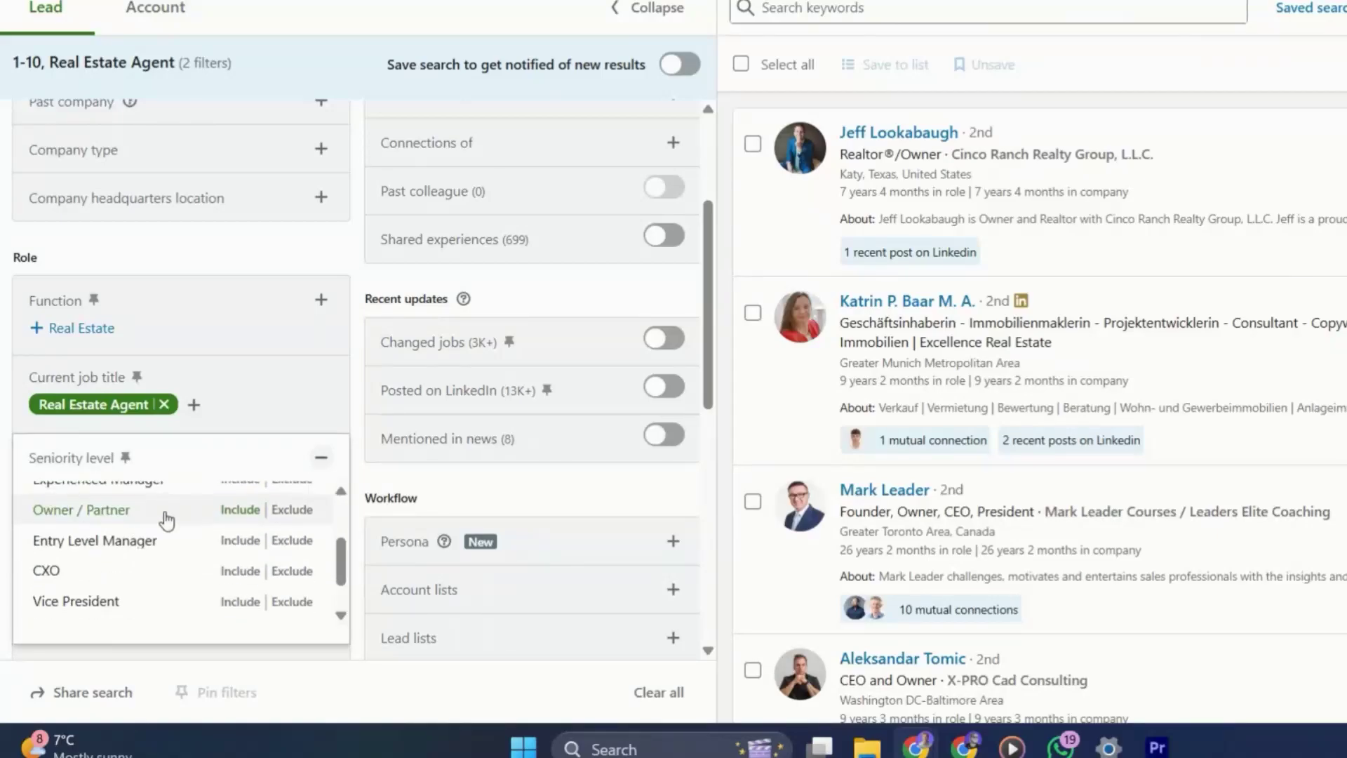
click(232, 510)
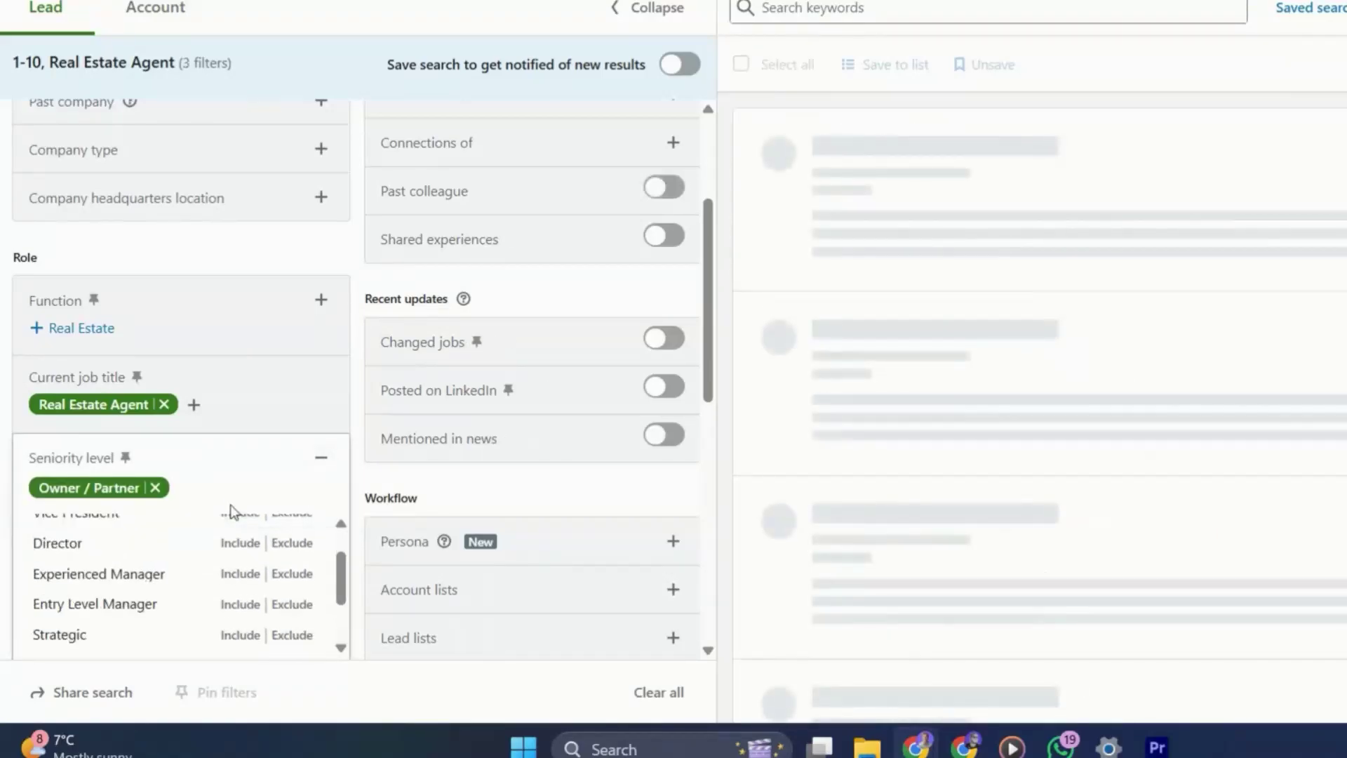
click(255, 455)
Look over the Years in current company and Years in current position ranges
scroll(245, 379, down, 3)
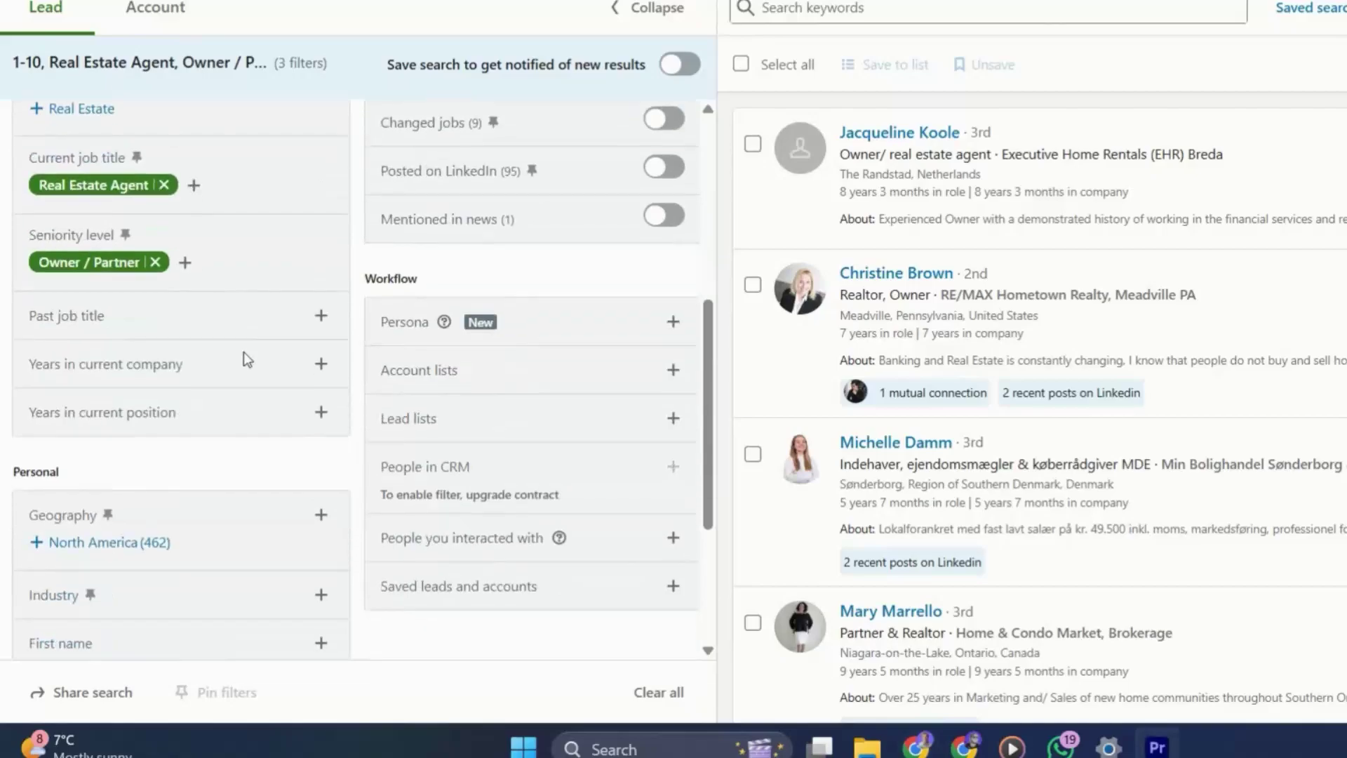
click(244, 359)
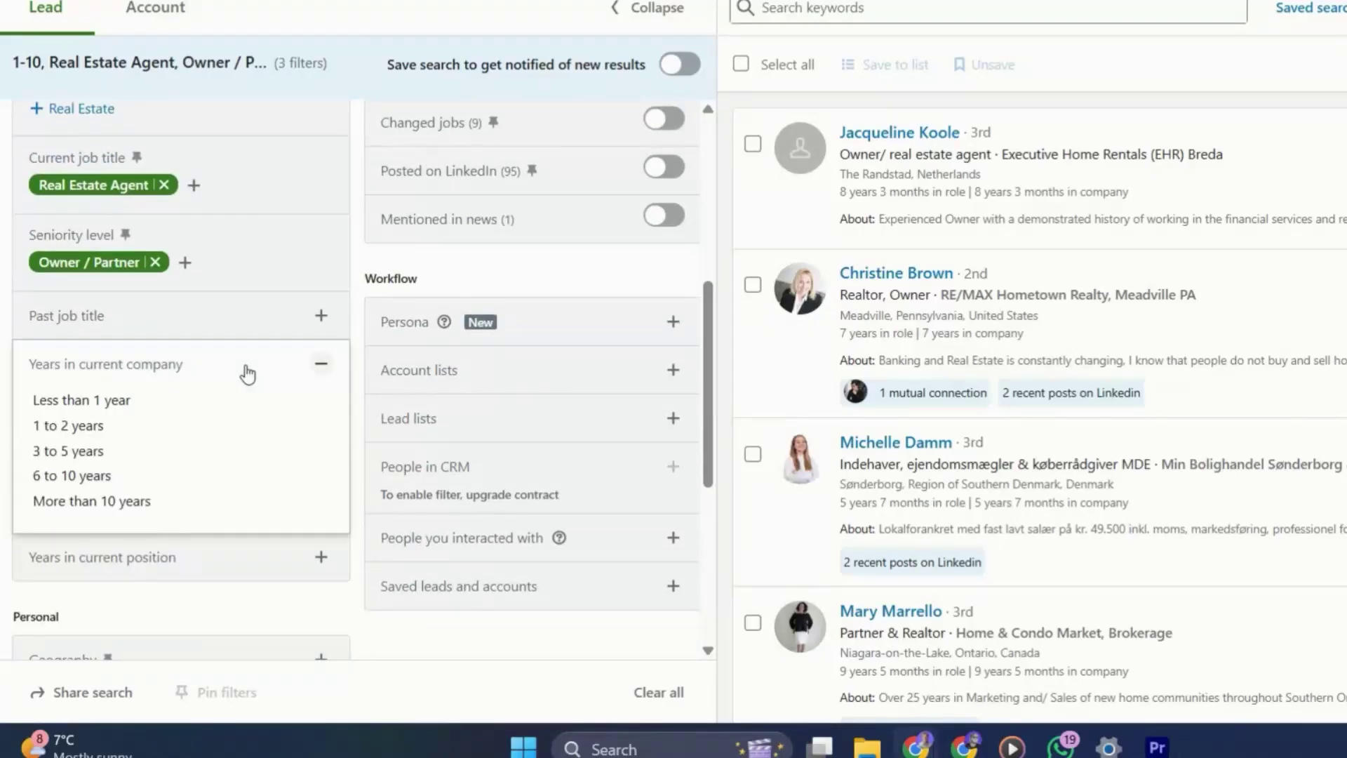
click(247, 366)
click(221, 414)
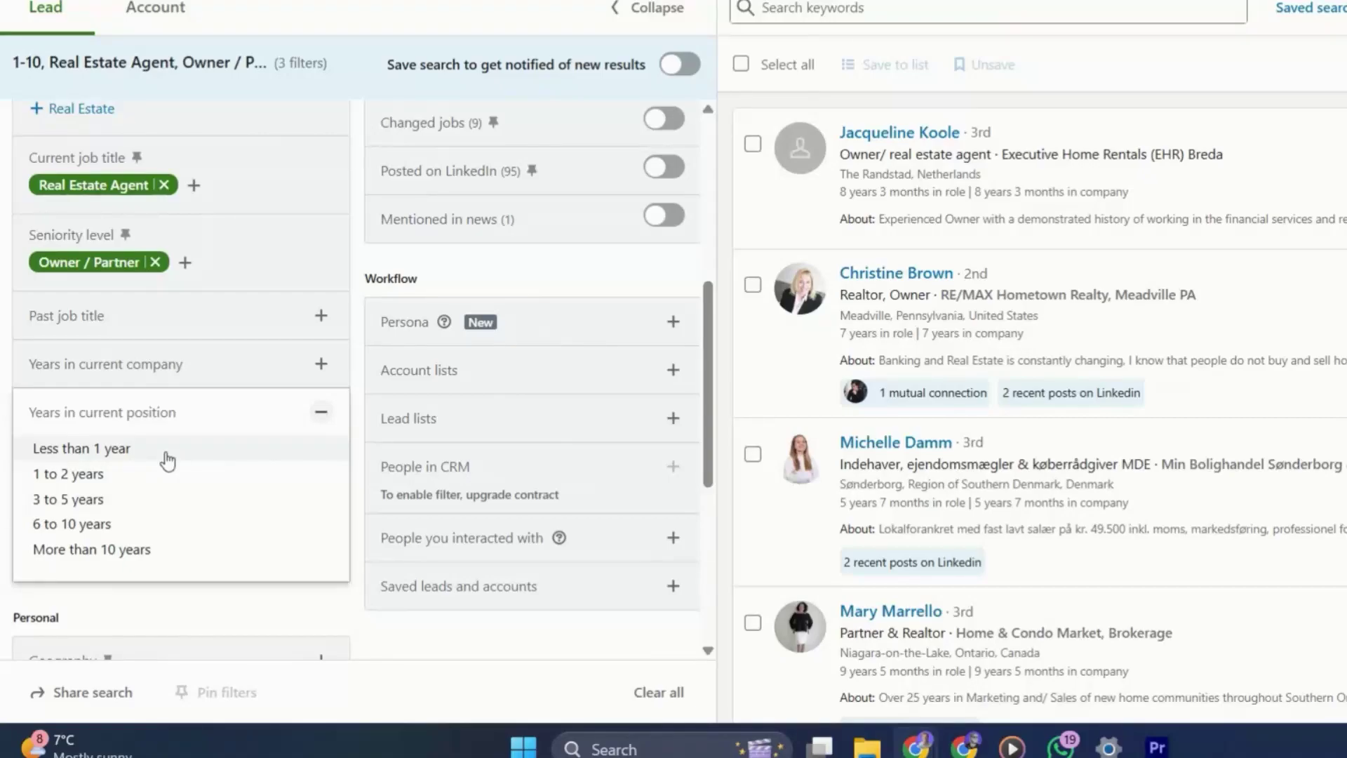
Include United States as the lead Geography
scroll(167, 461, down, 2)
click(231, 407)
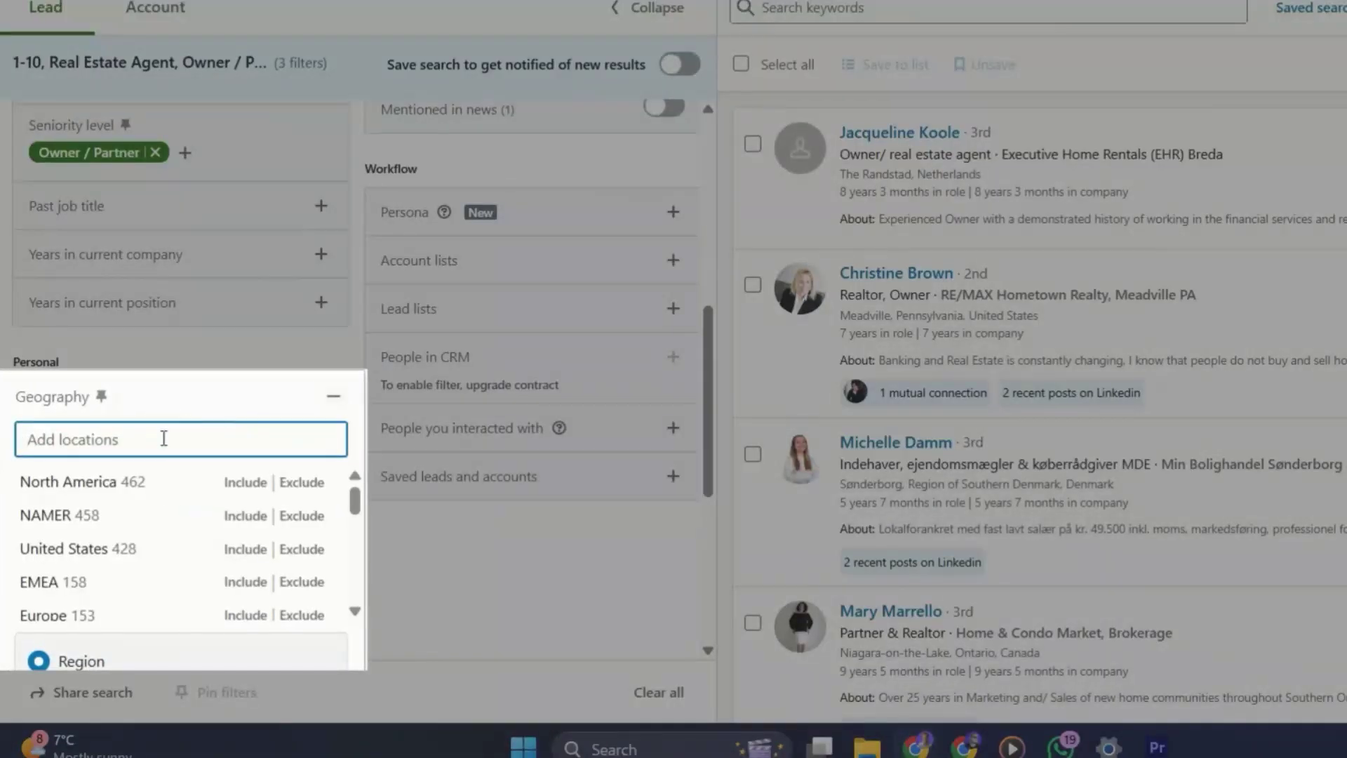
scroll(162, 439, down, 2)
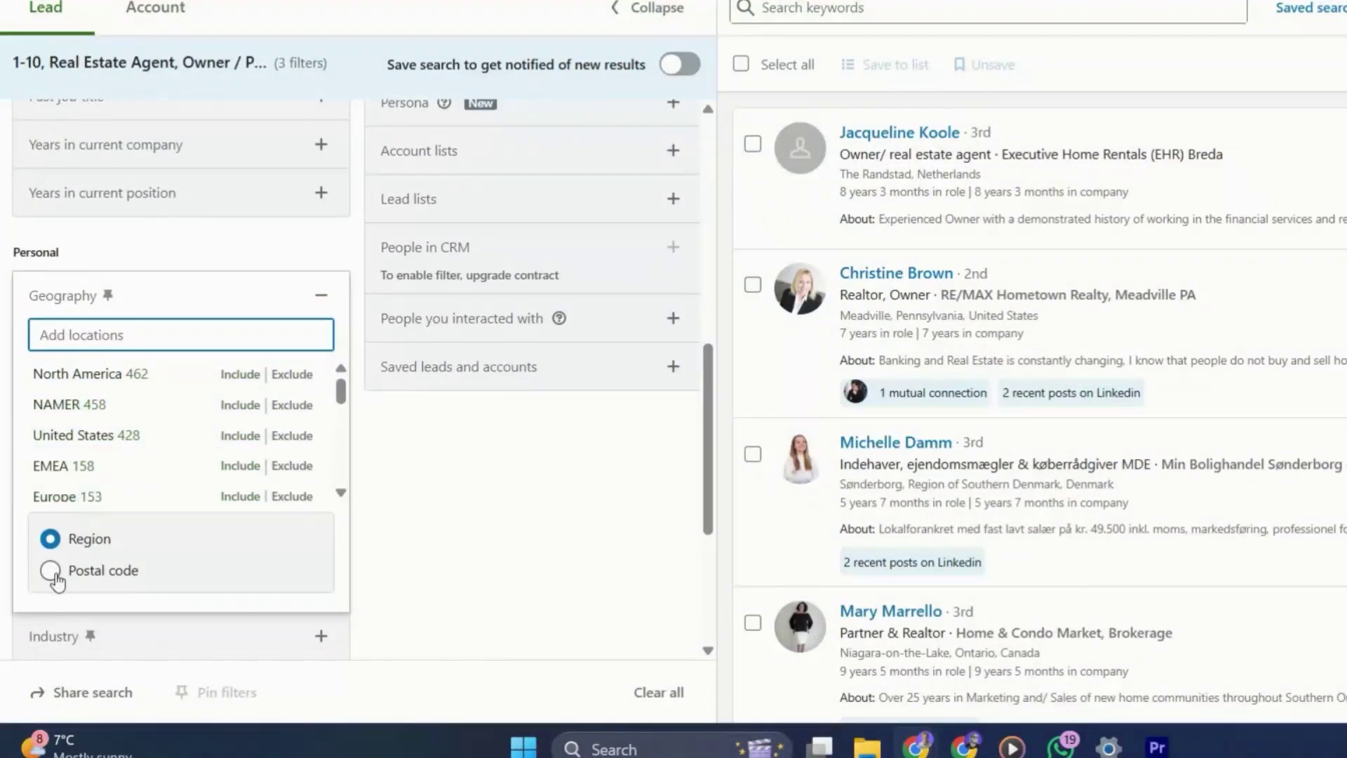
click(50, 572)
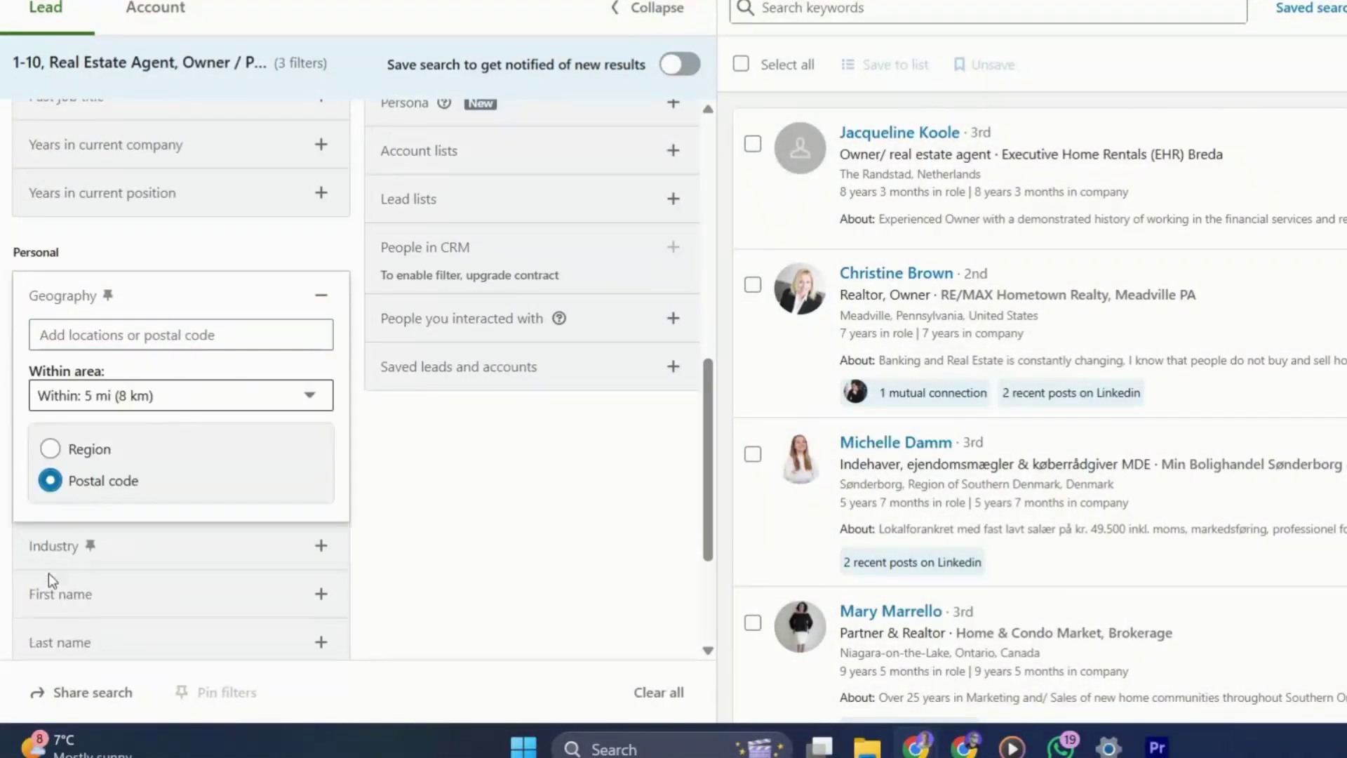
click(157, 342)
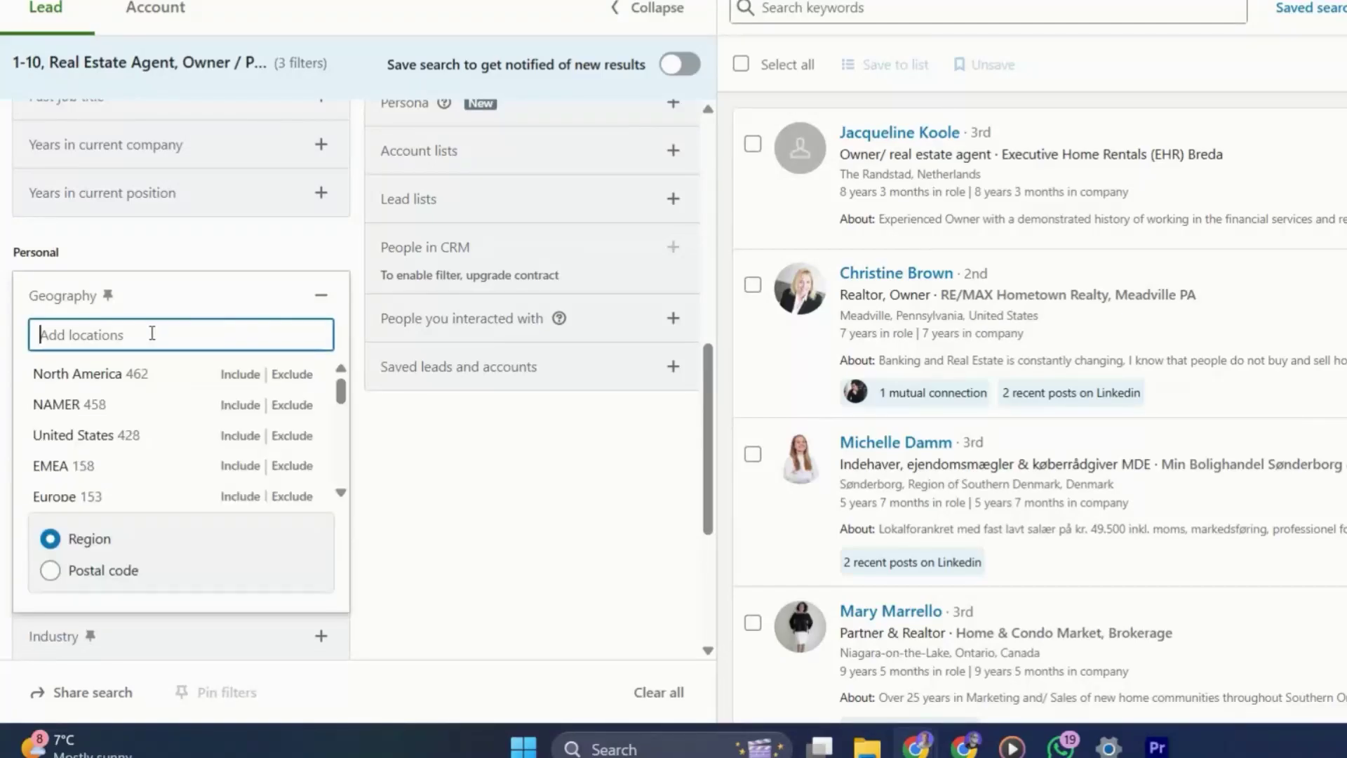
click(240, 435)
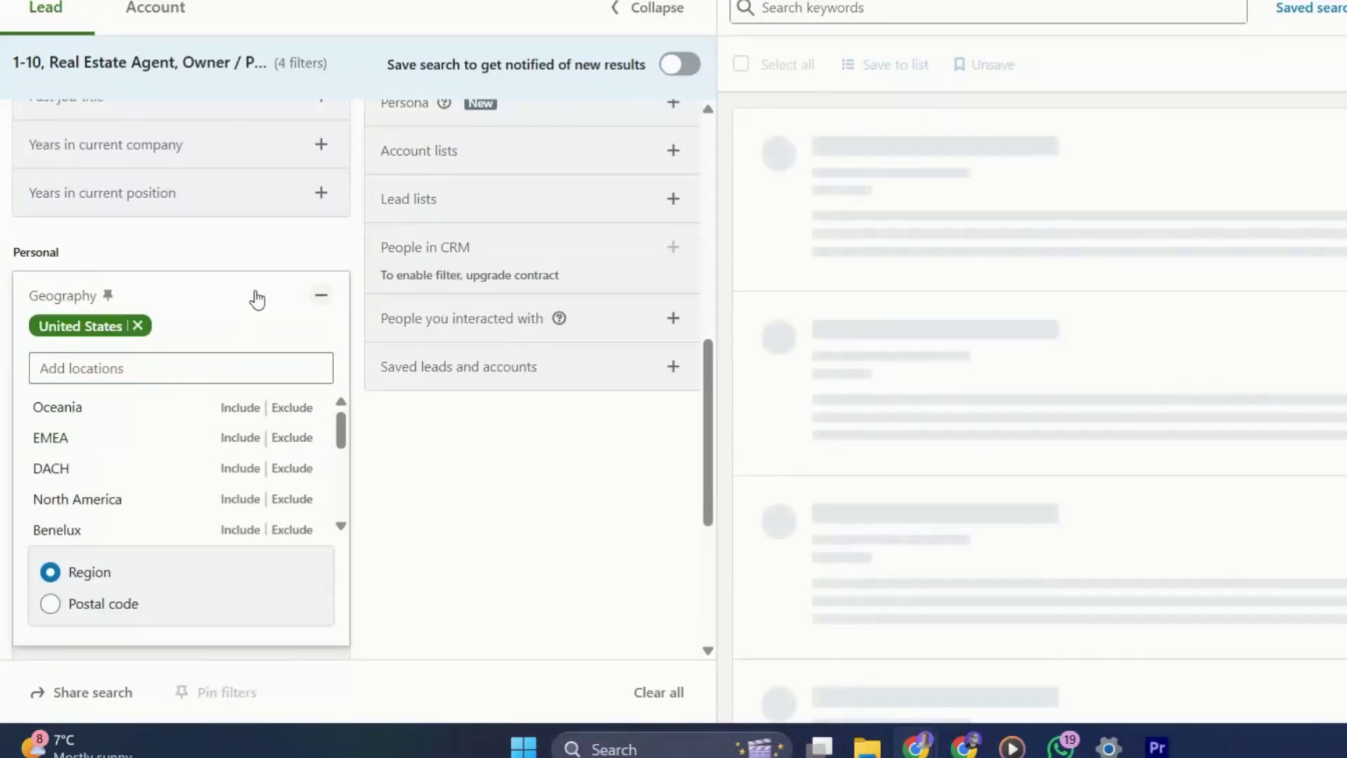
Include Real Estate and exclude Investment Advice in the Industry filter
scroll(238, 318, down, 1)
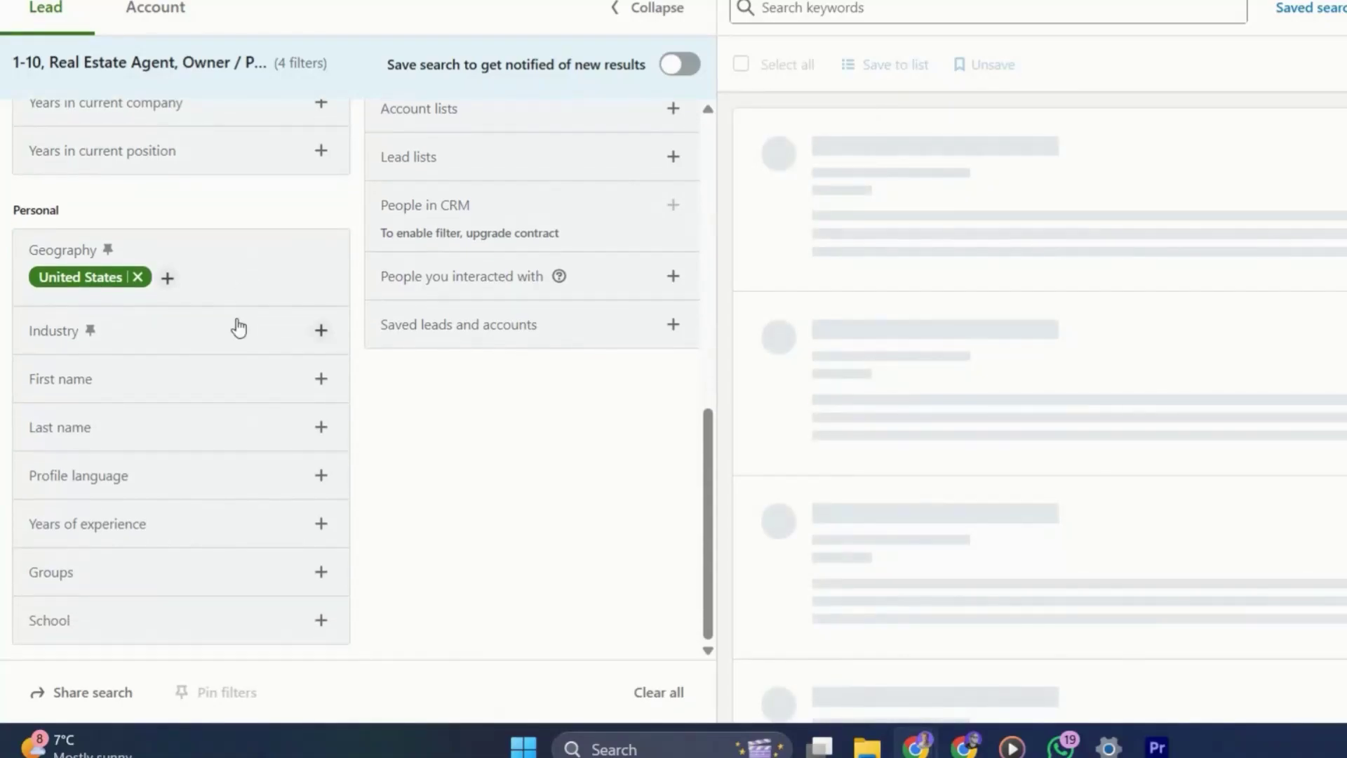
scroll(235, 350, down, 1)
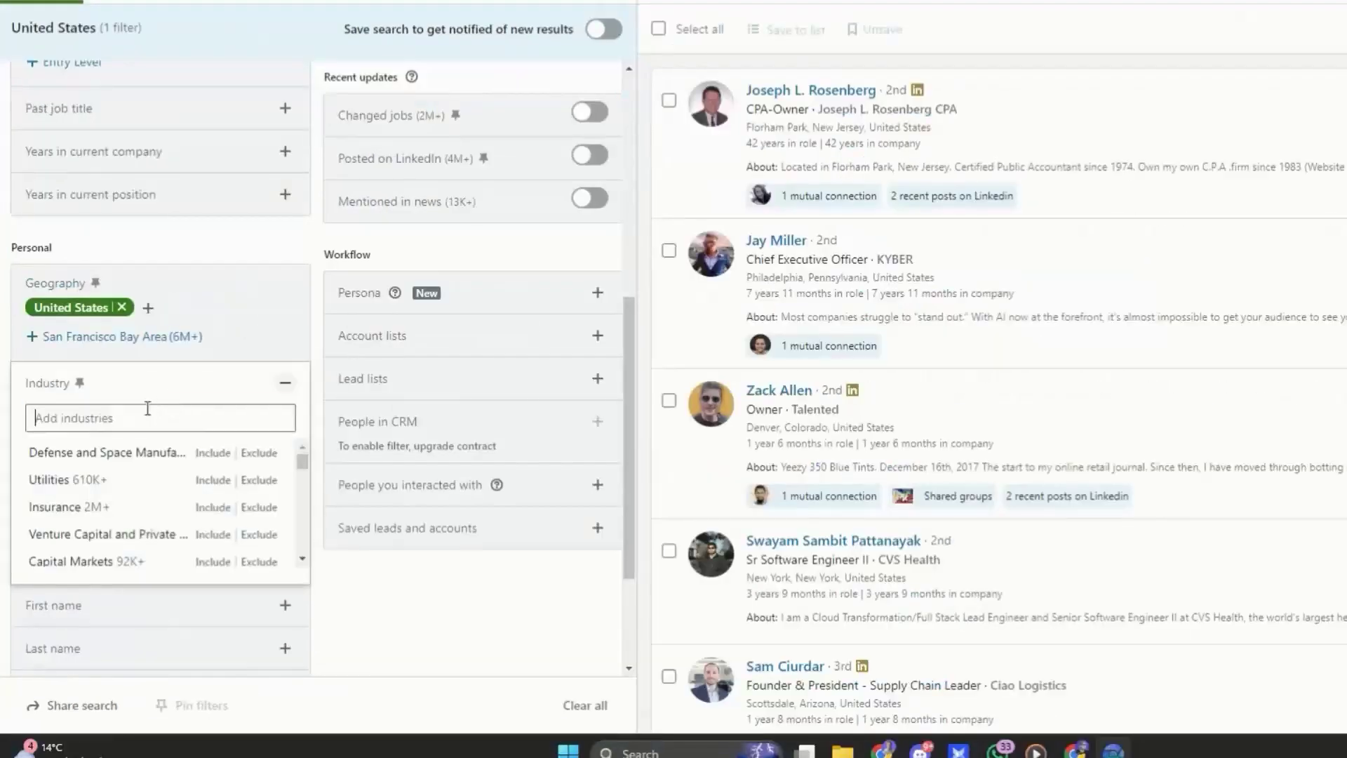
click(146, 411)
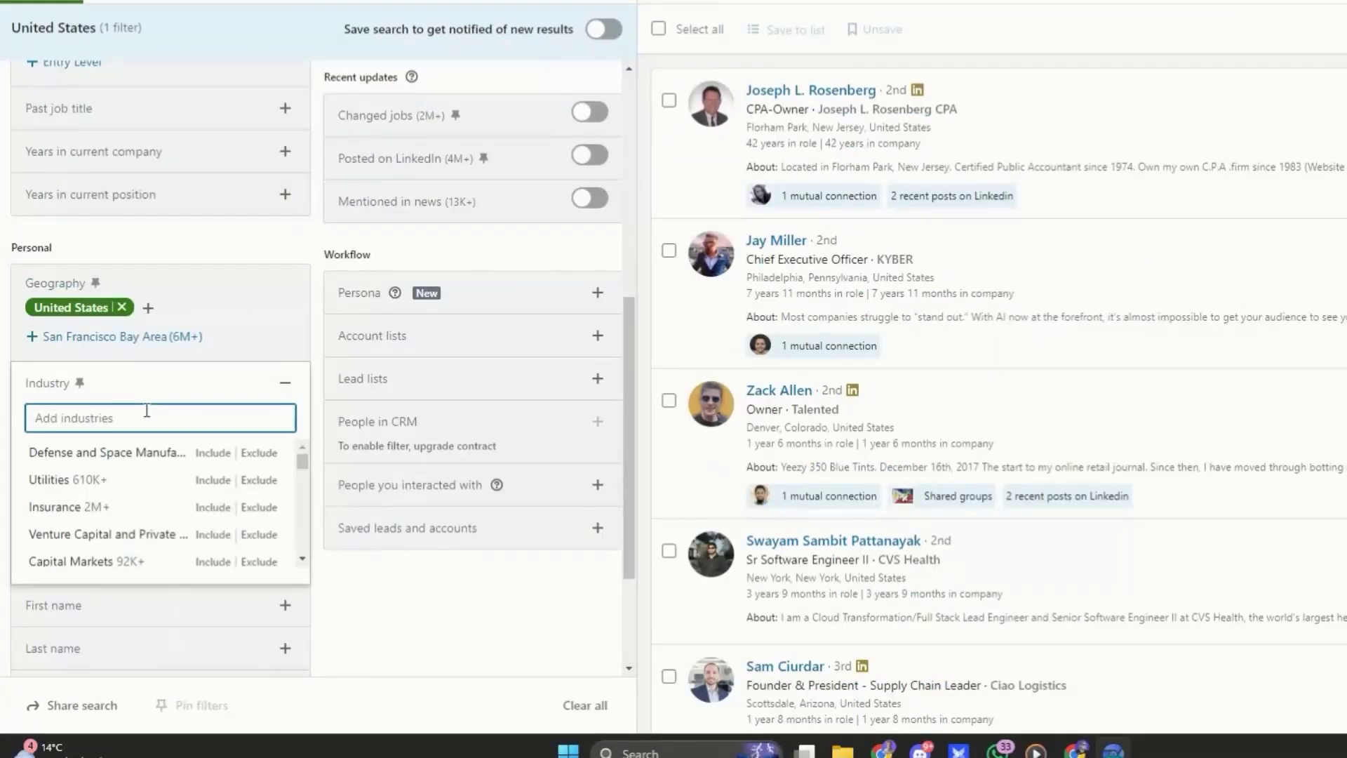
text(real e)
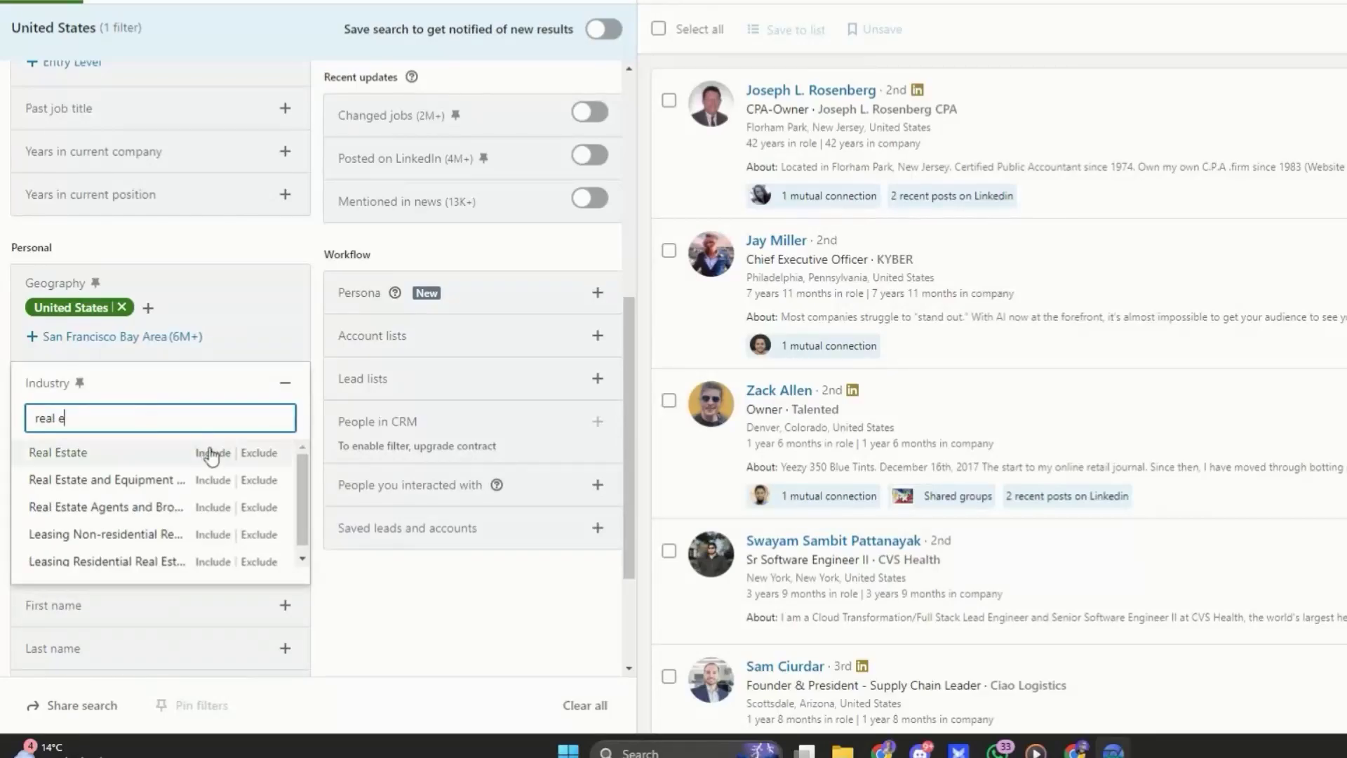
click(146, 449)
text(in)
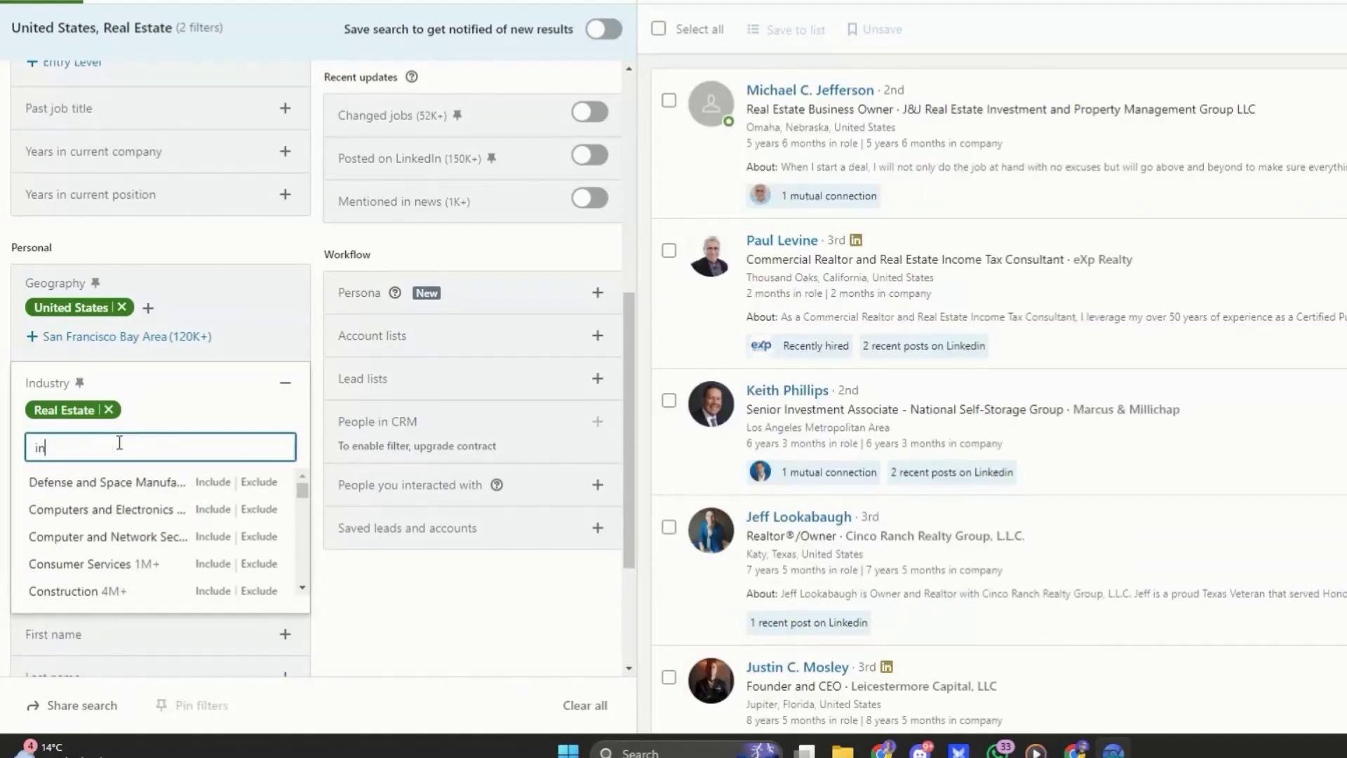
text(vest)
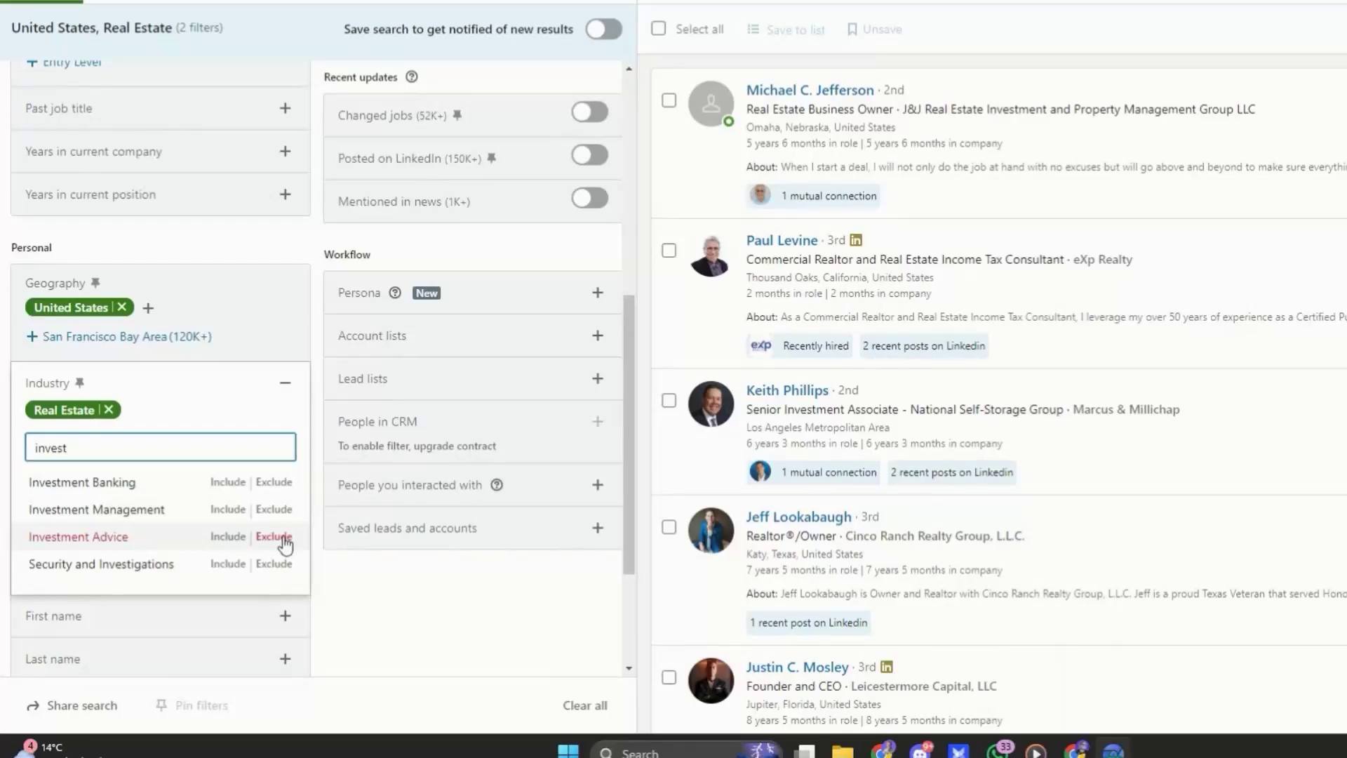
click(270, 537)
click(225, 388)
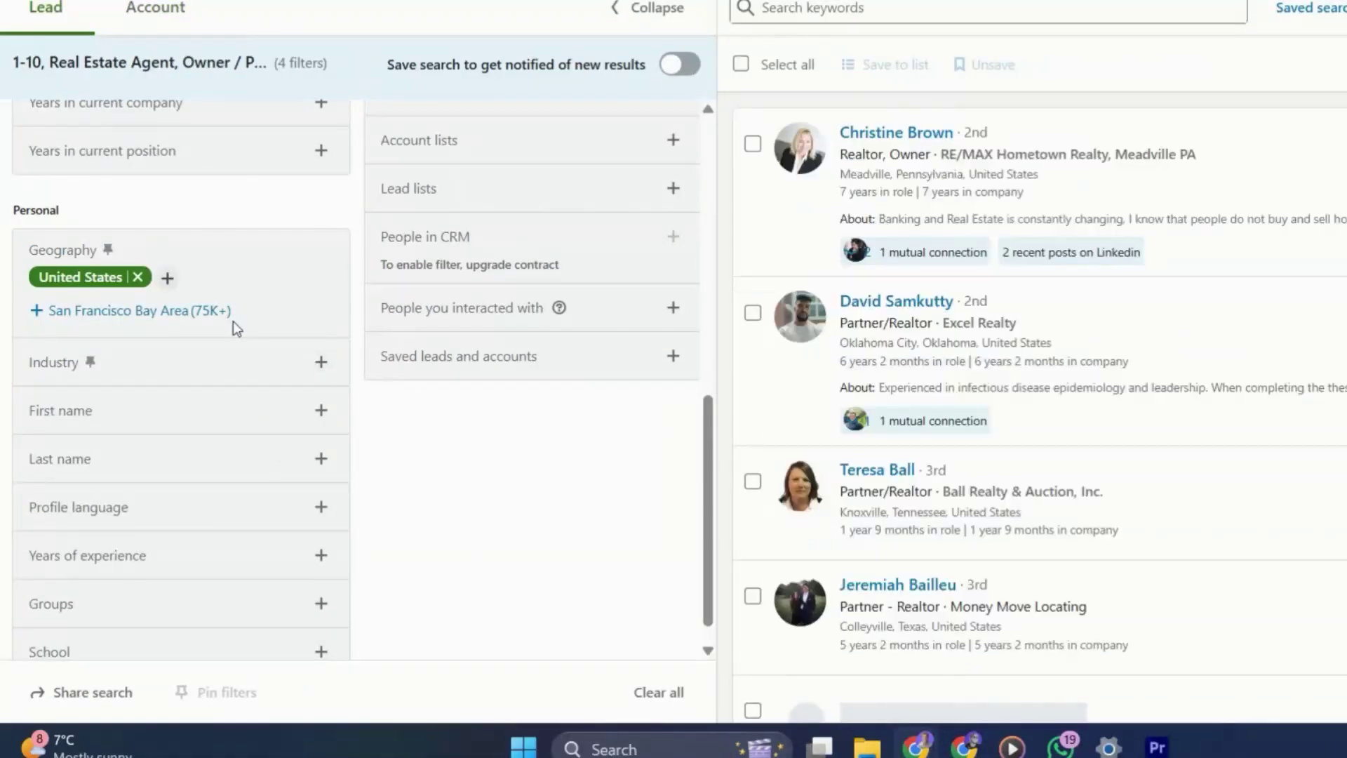
Limit leads to English under Profile language
scroll(217, 391, down, 1)
click(206, 484)
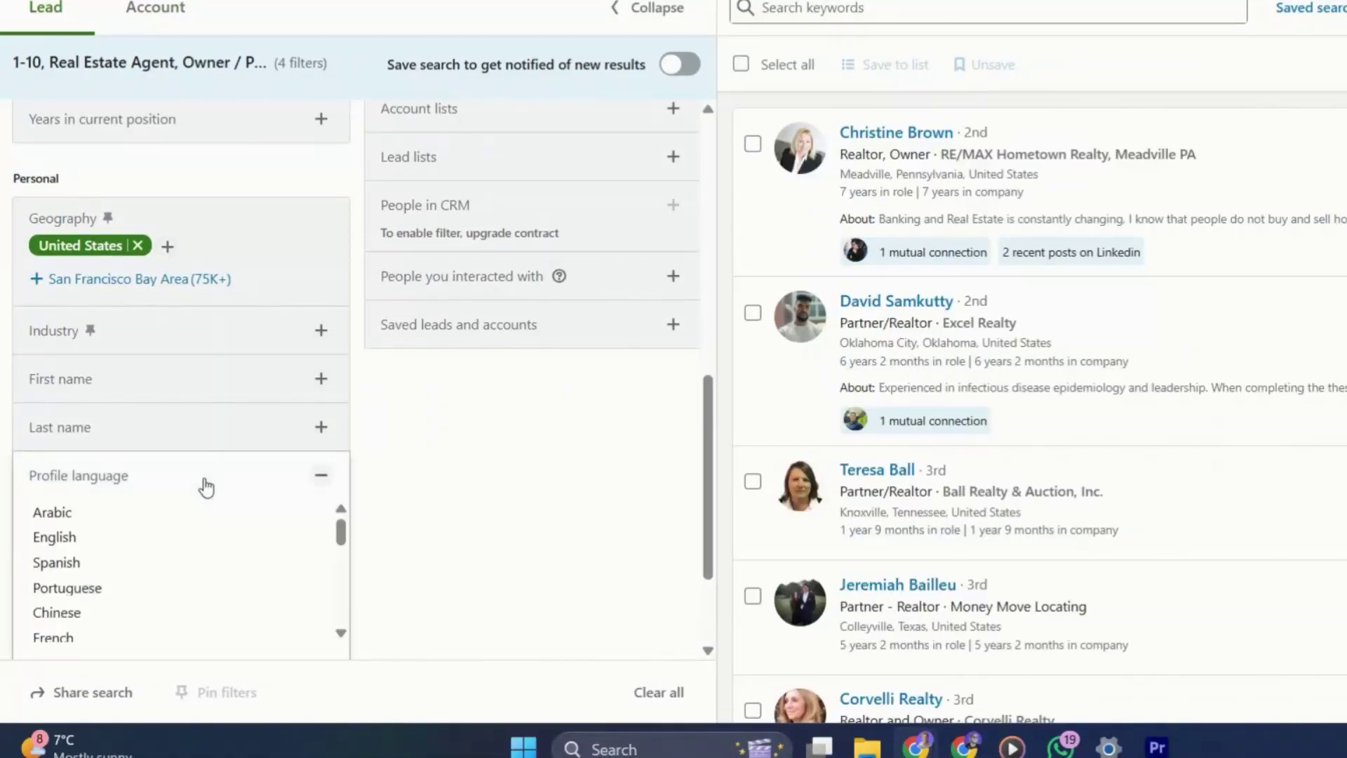
click(112, 540)
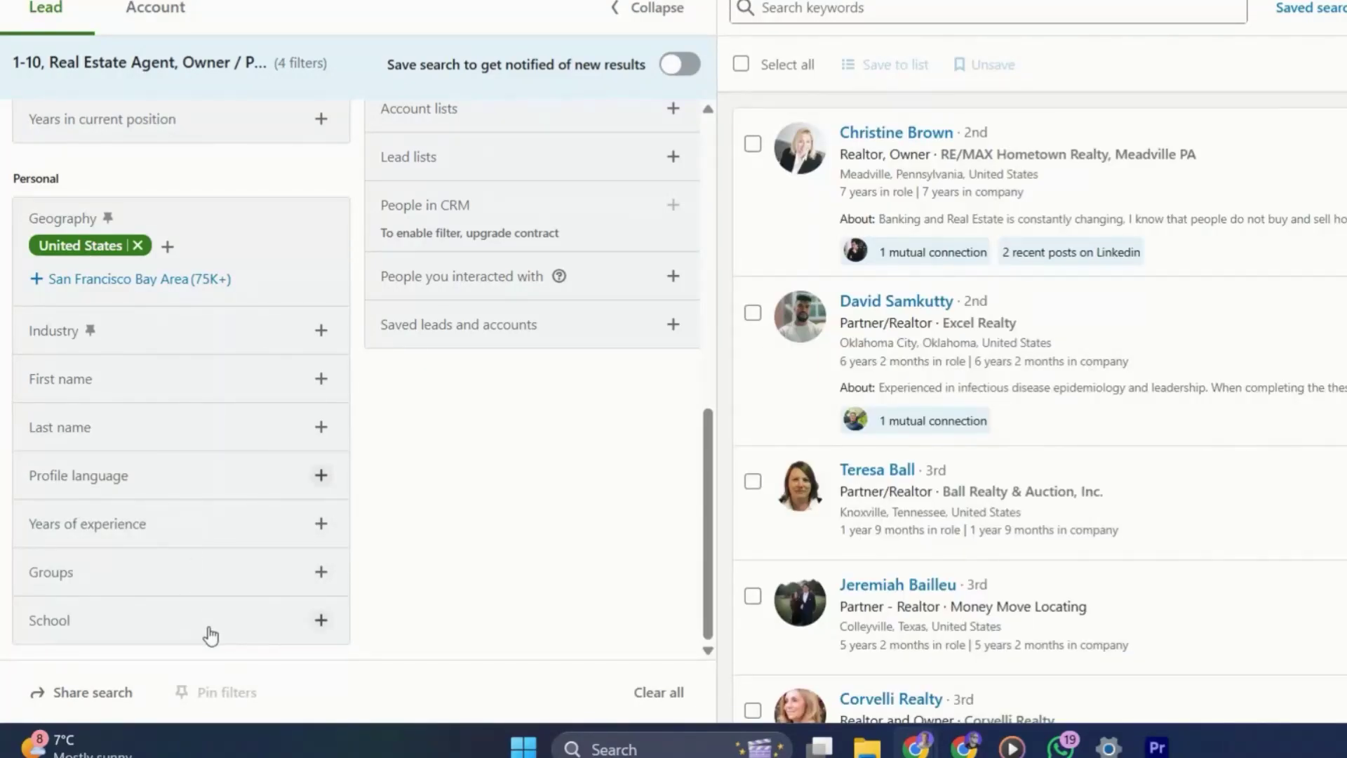
Turn the 'Following your company' filter on, then off again
scroll(466, 352, up, 10)
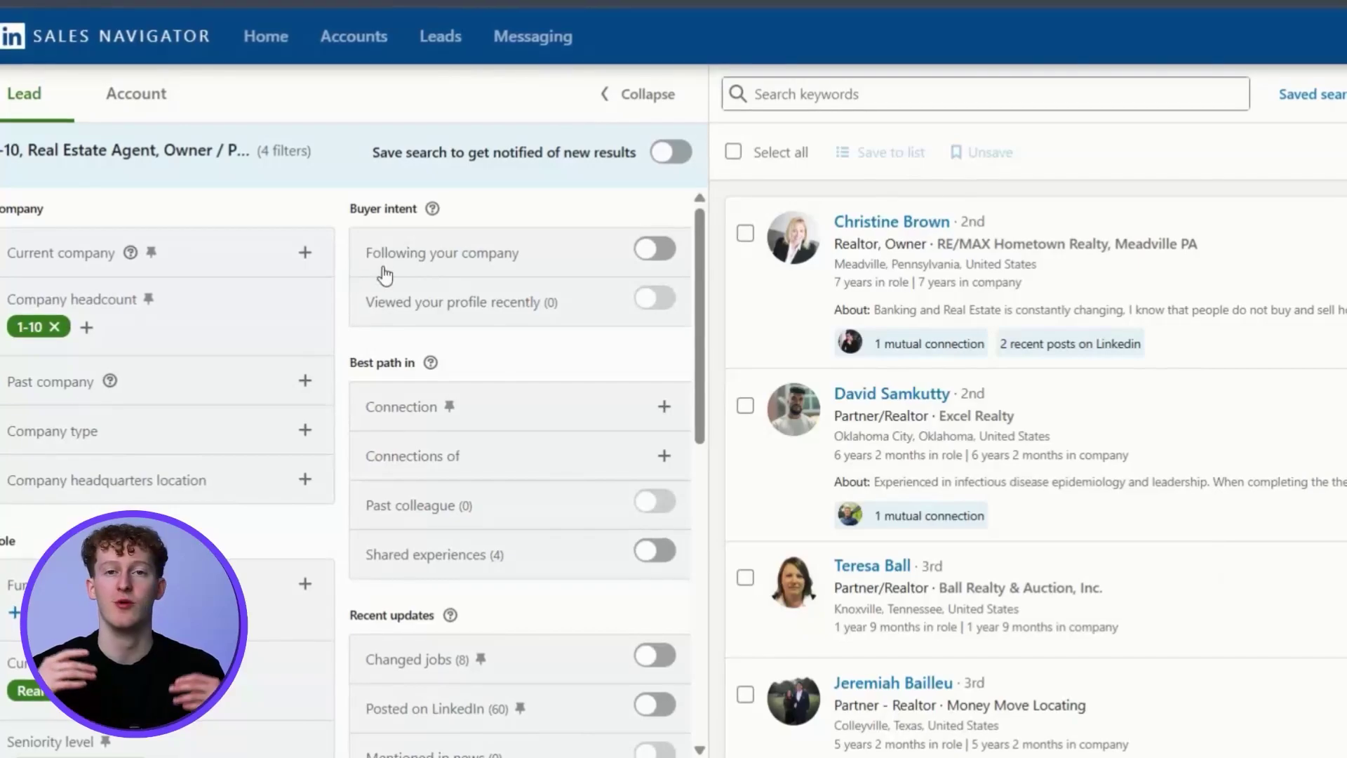
click(652, 249)
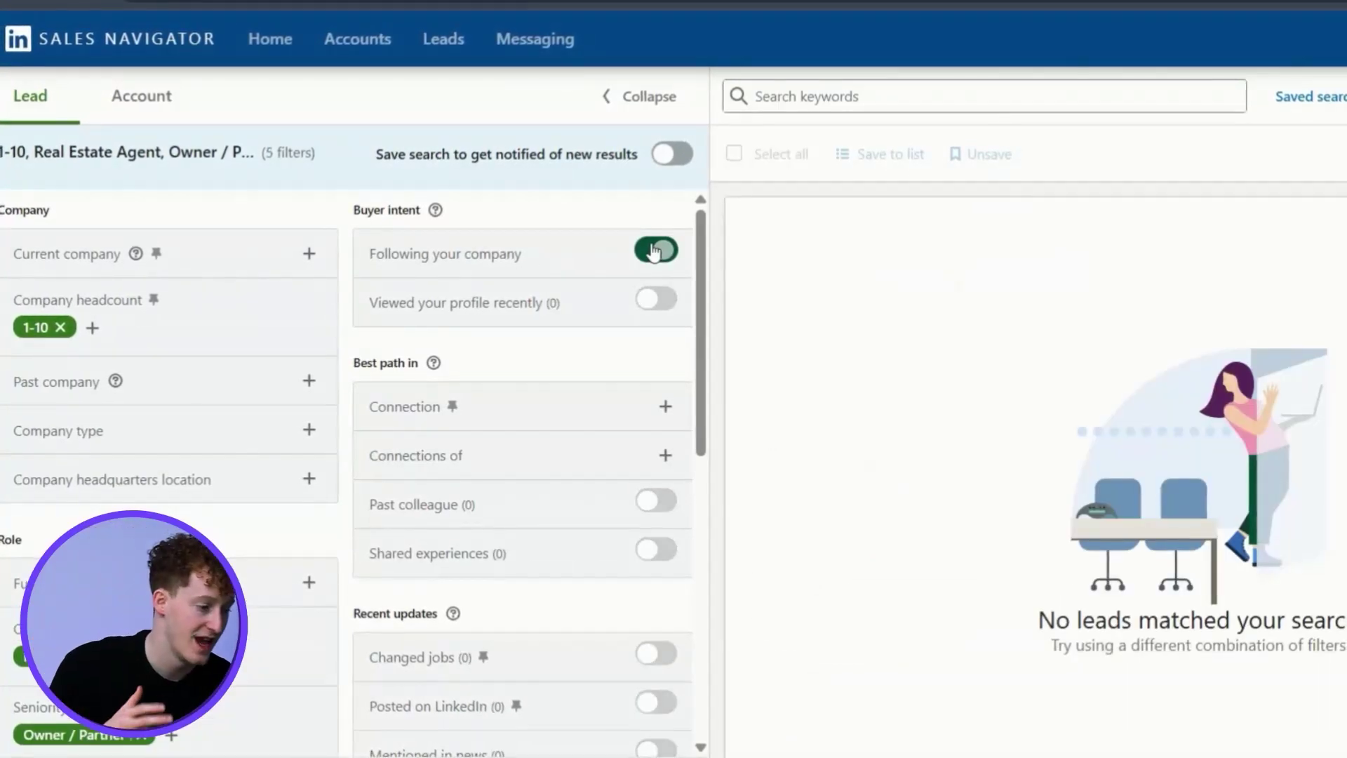
click(653, 251)
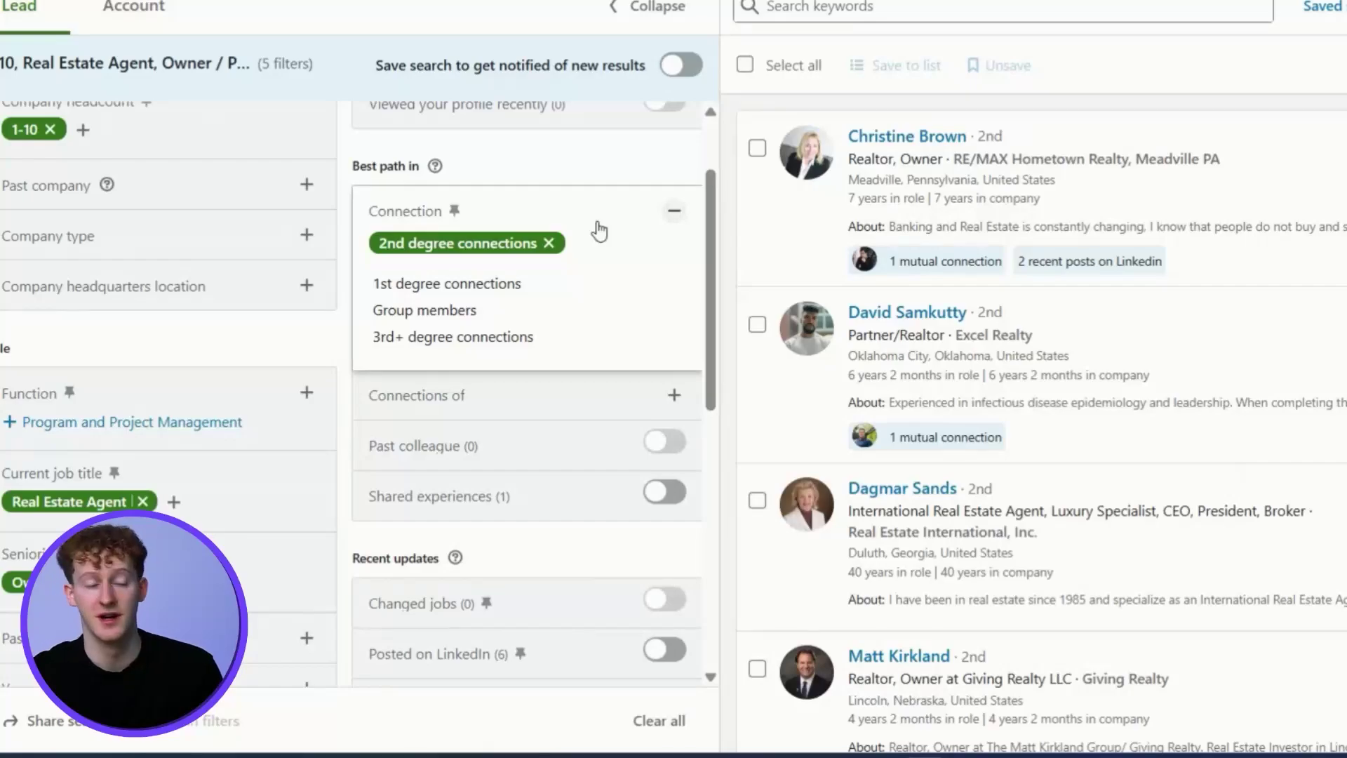
click(599, 231)
scroll(601, 273, down, 3)
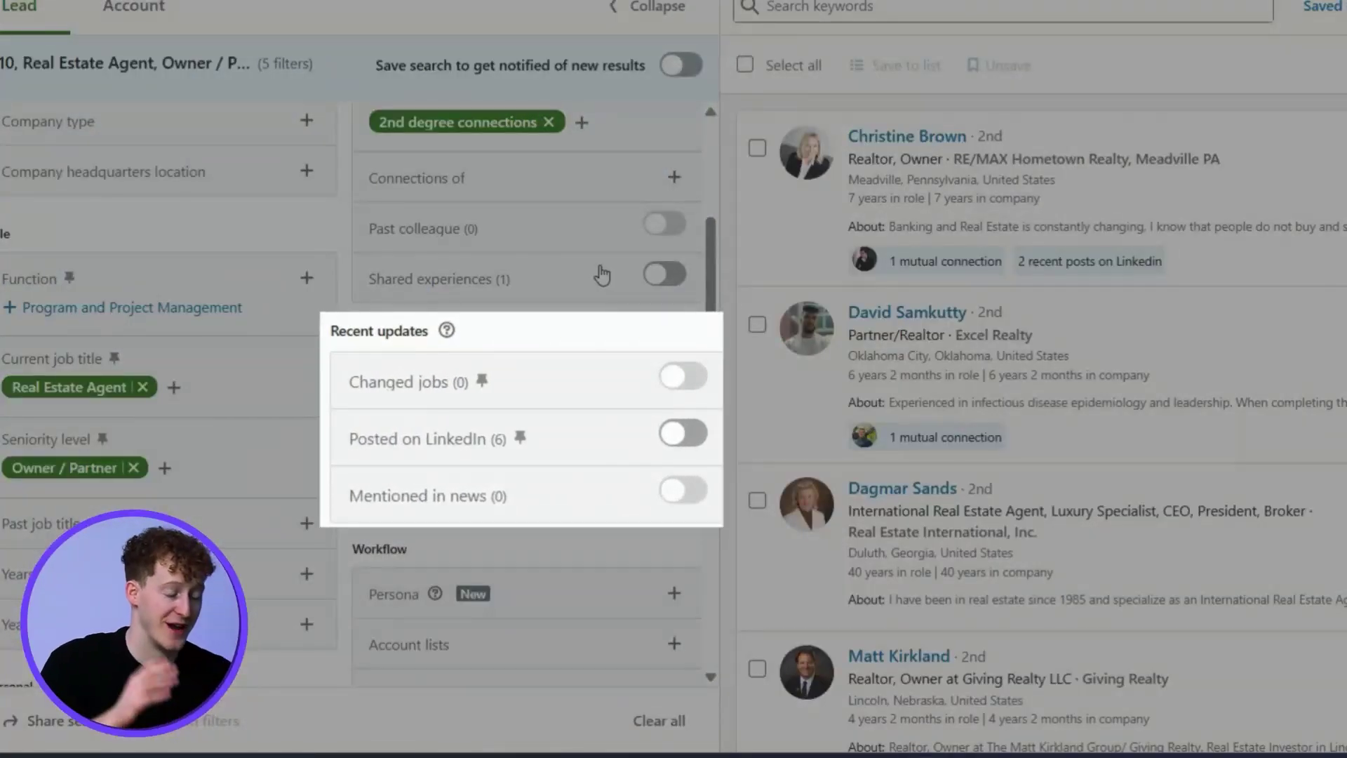
scroll(601, 275, down, 2)
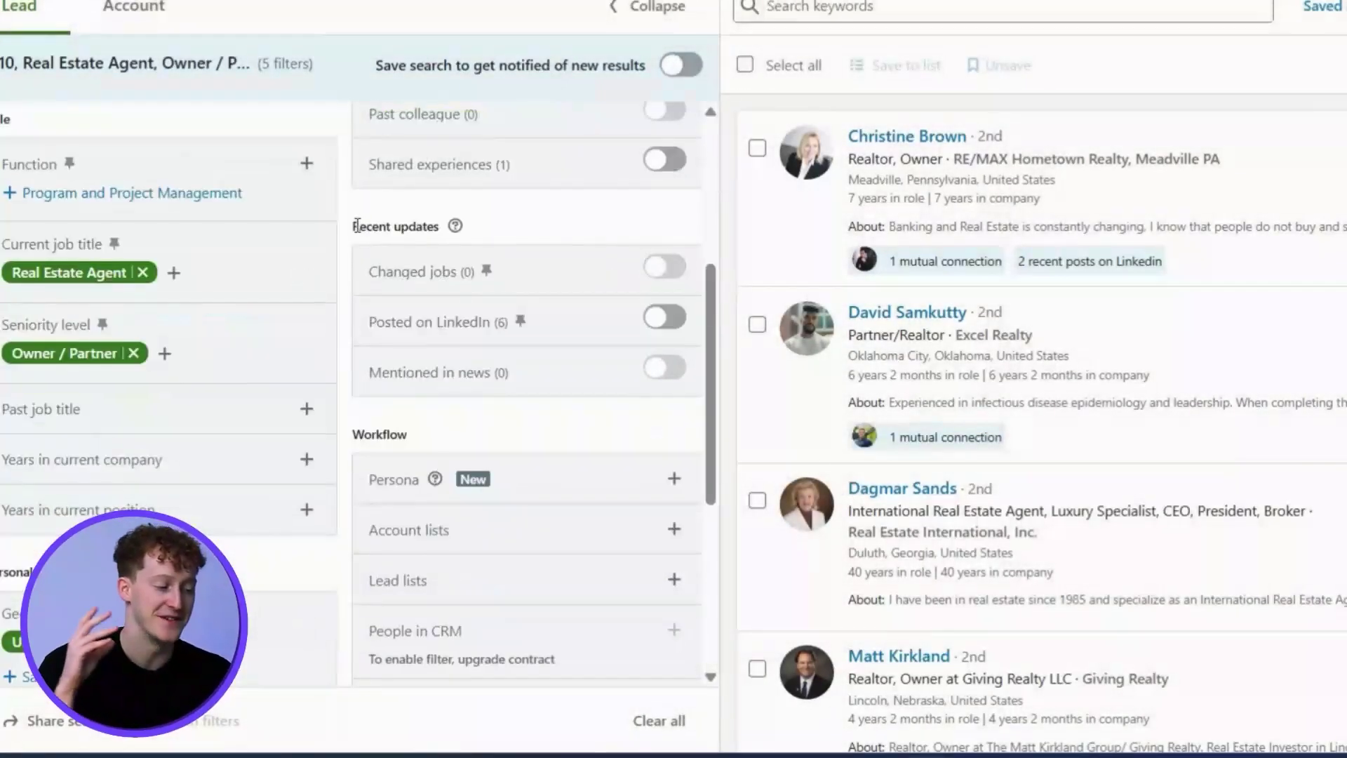
drag(352, 226, 440, 228)
click(577, 214)
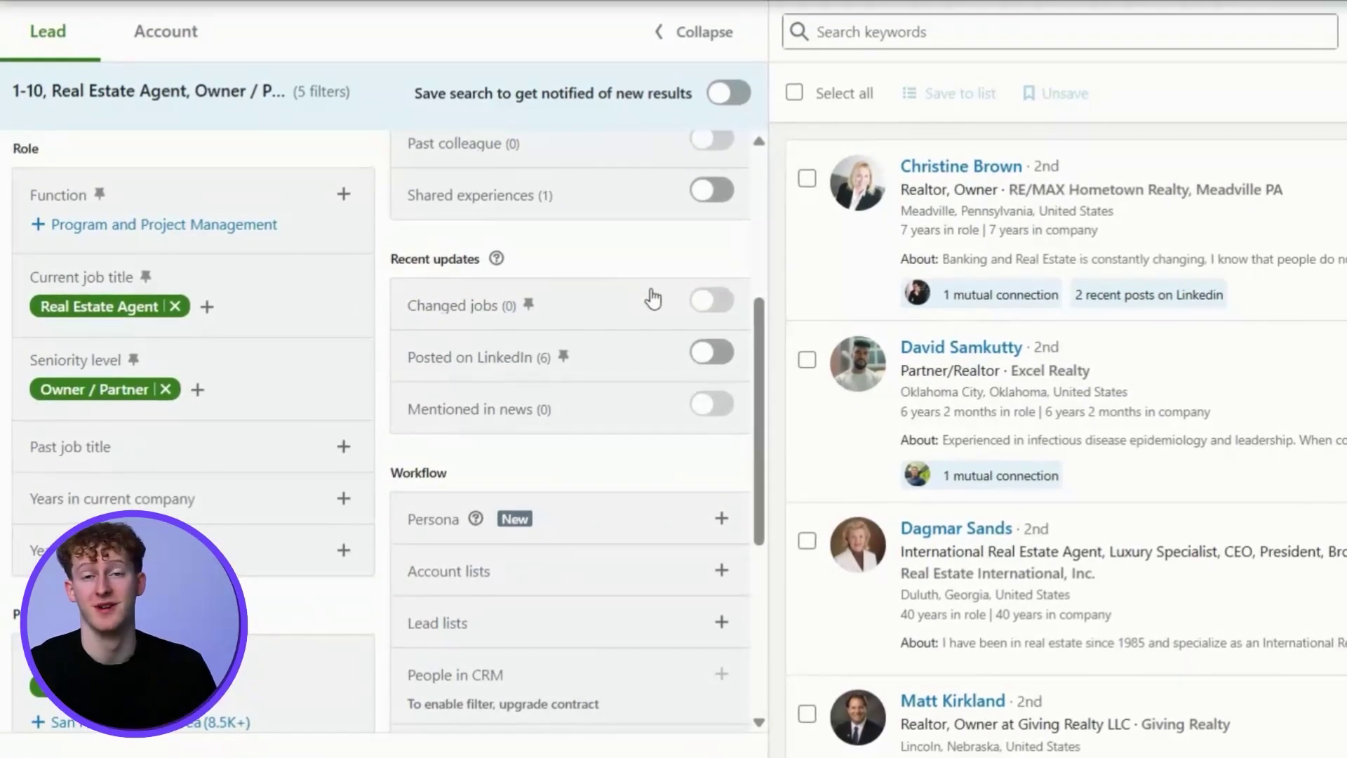
click(706, 356)
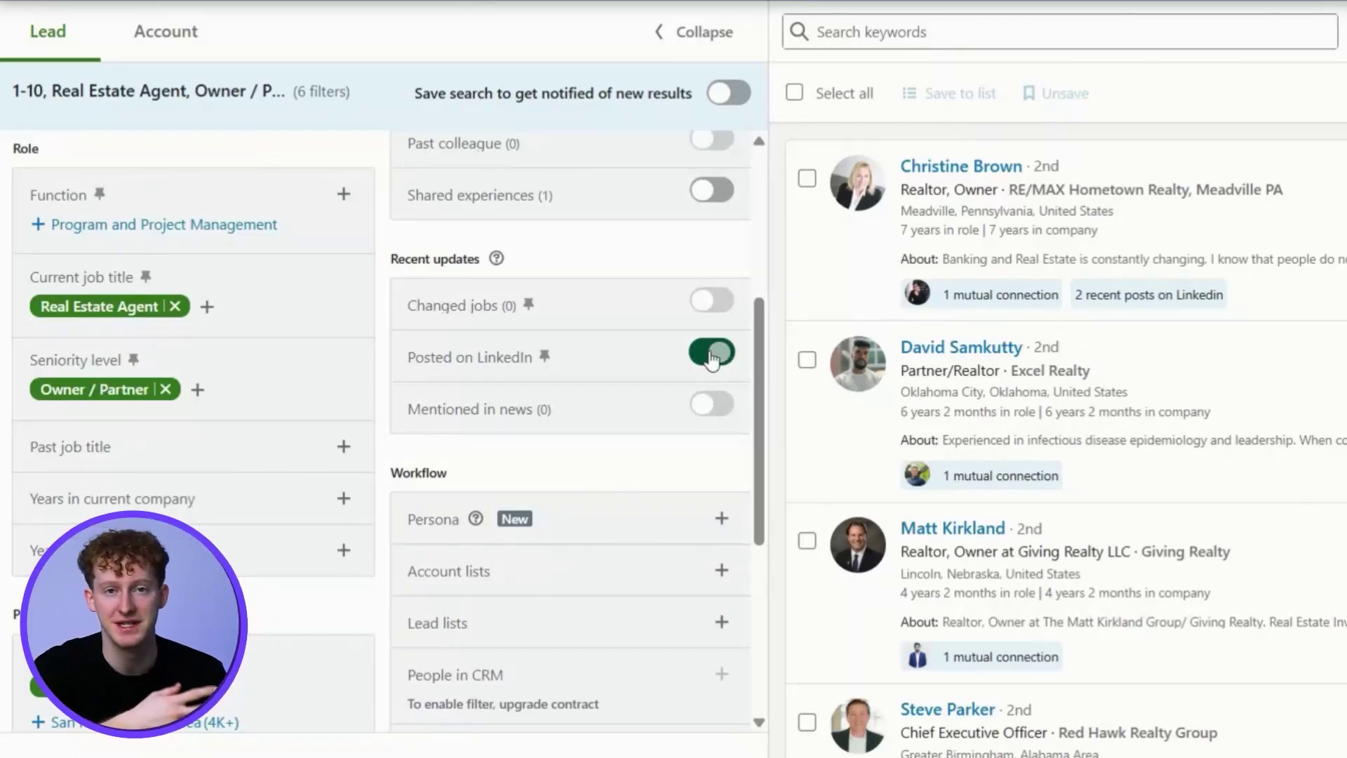
click(713, 352)
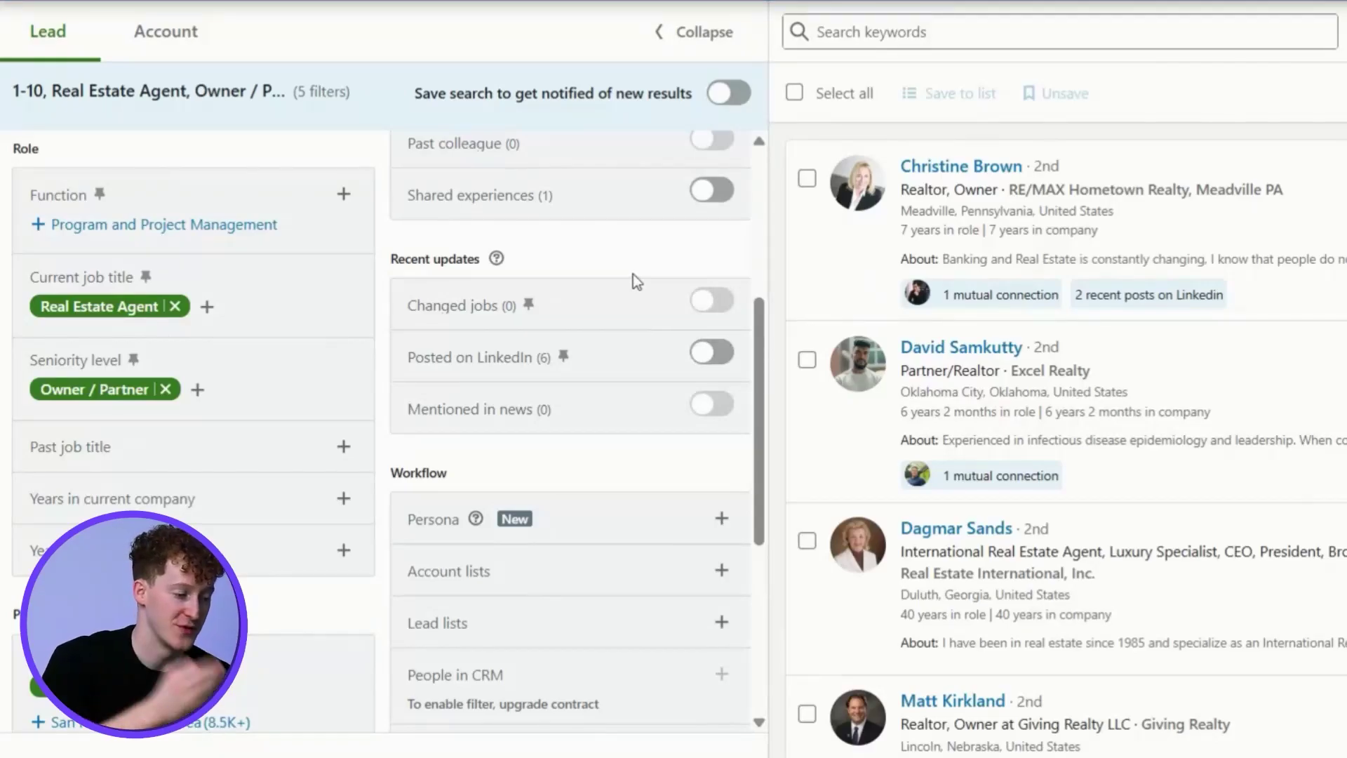
scroll(595, 262, down, 3)
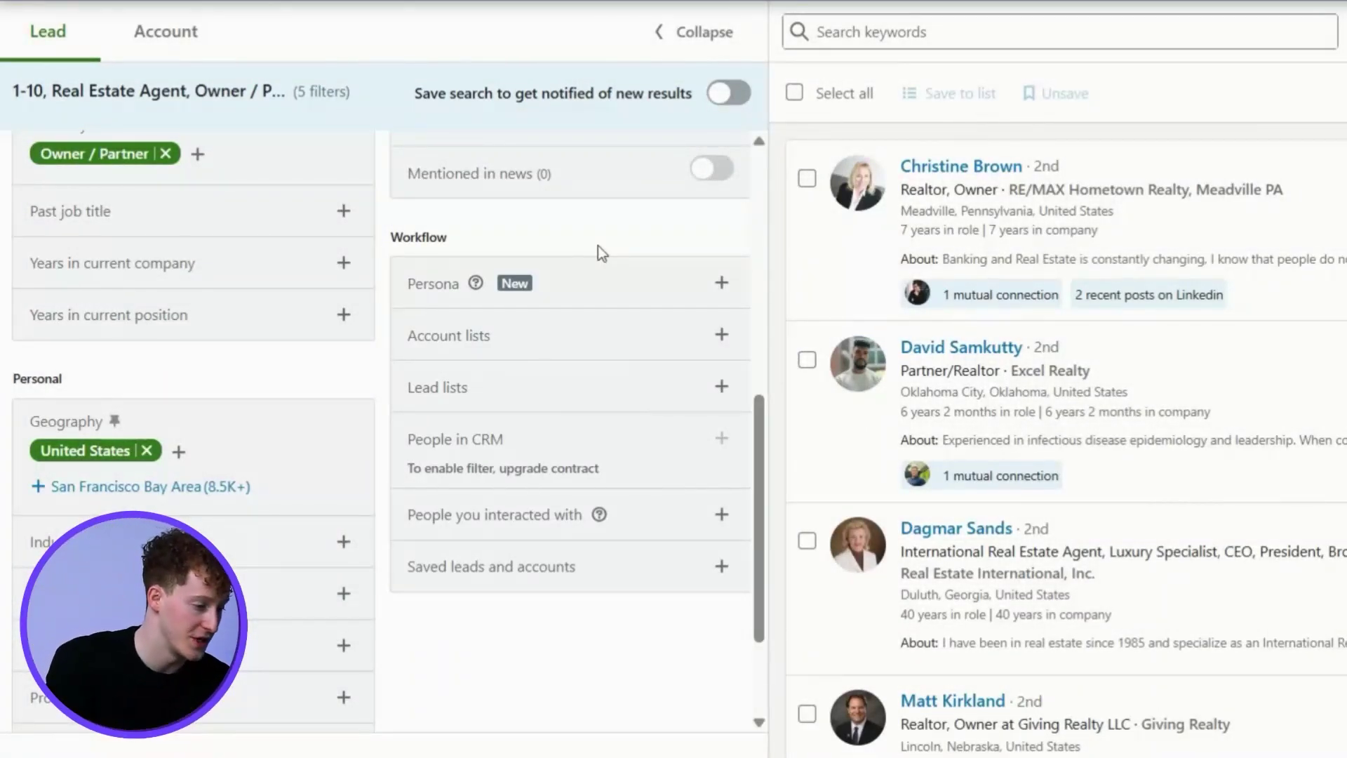
Create and save a new persona with Owner / Partner seniority, then view the saved personas
click(711, 301)
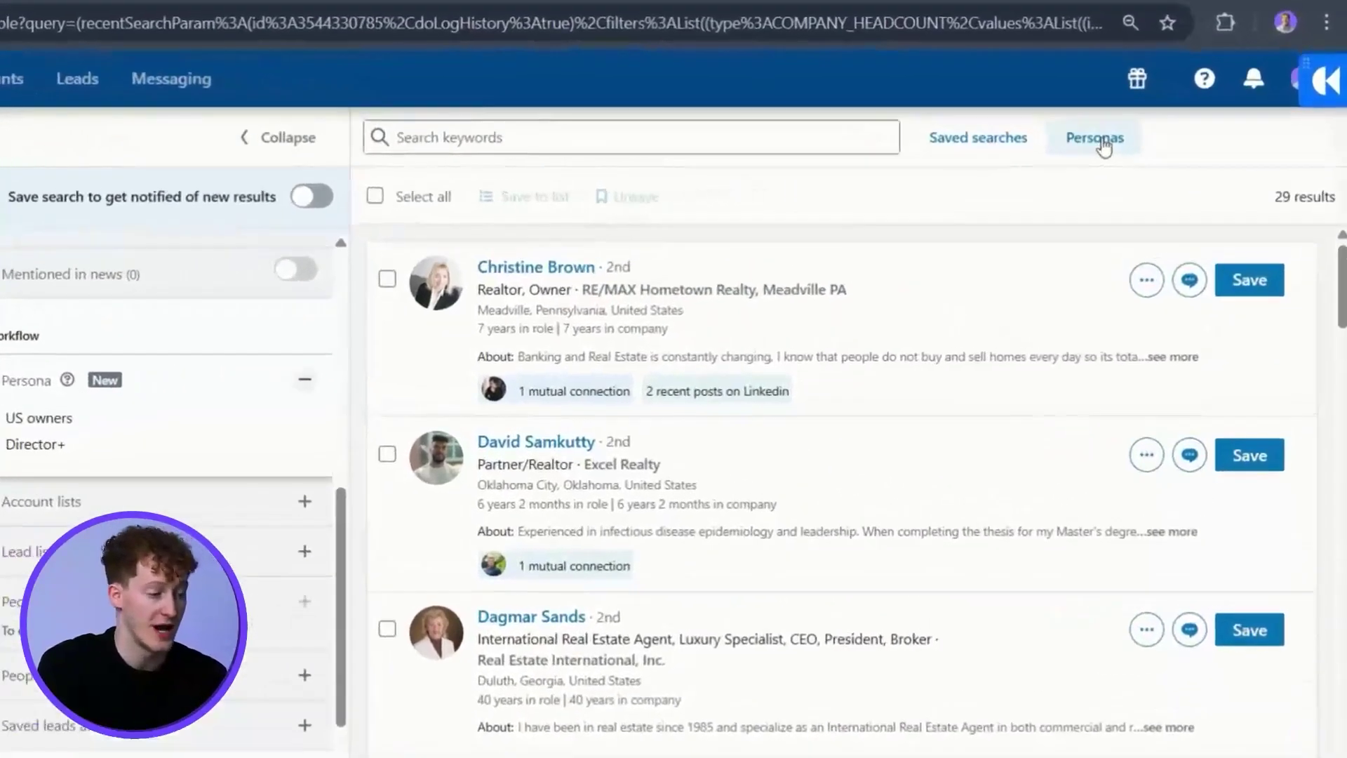
click(1101, 141)
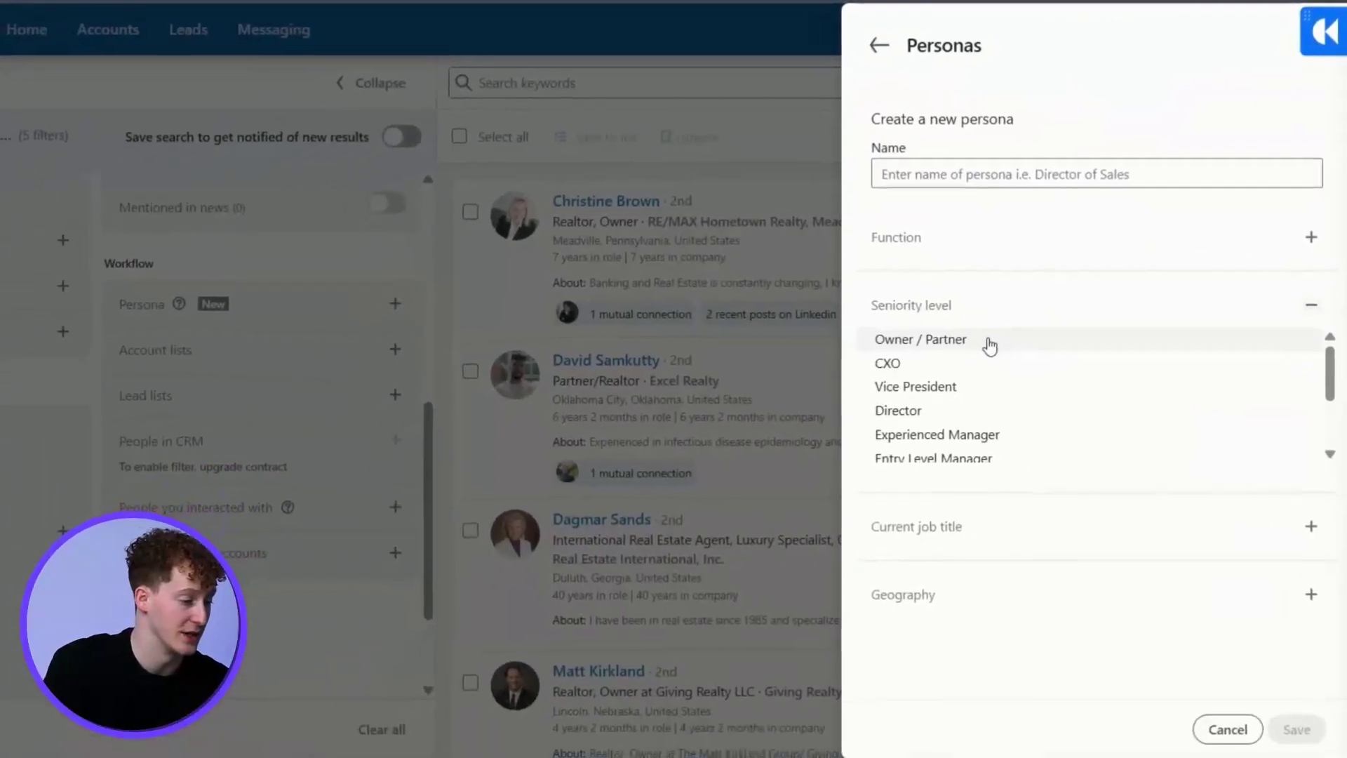
click(989, 342)
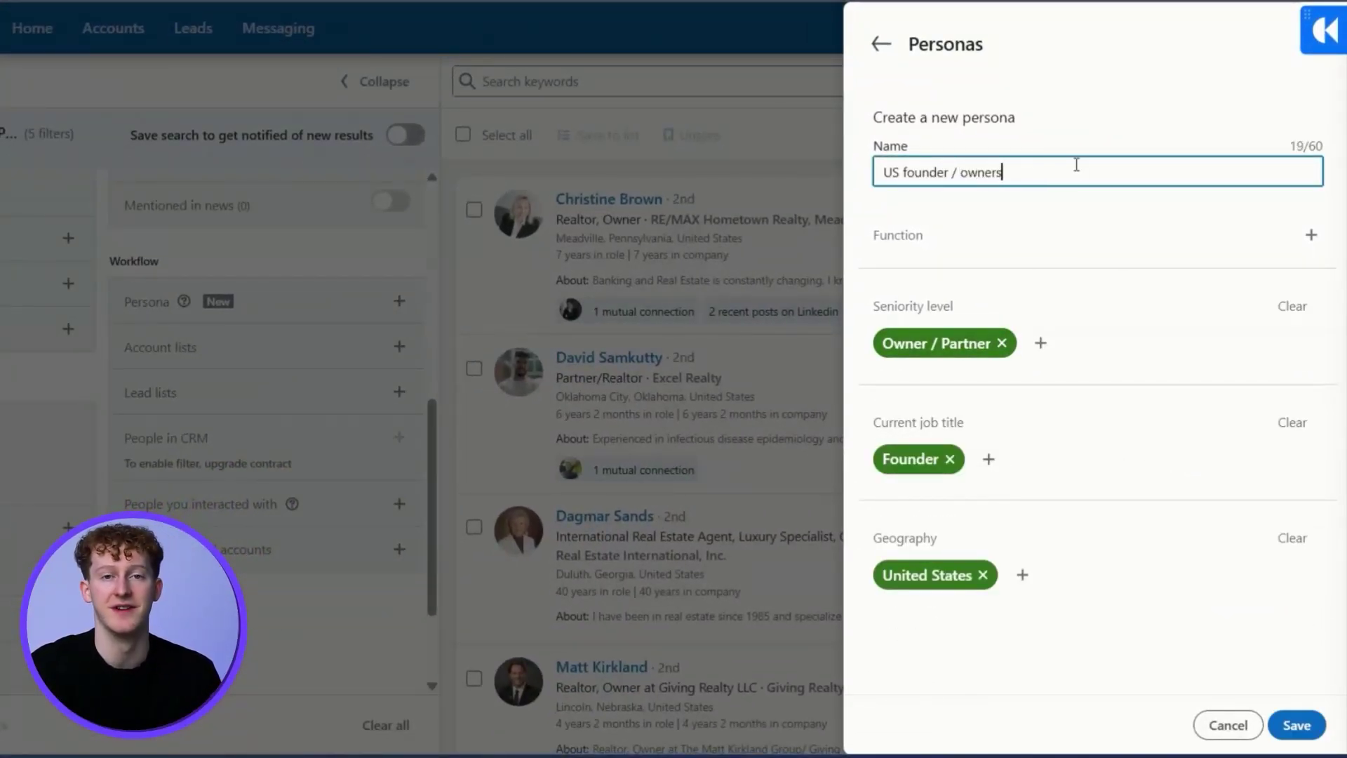
click(1297, 725)
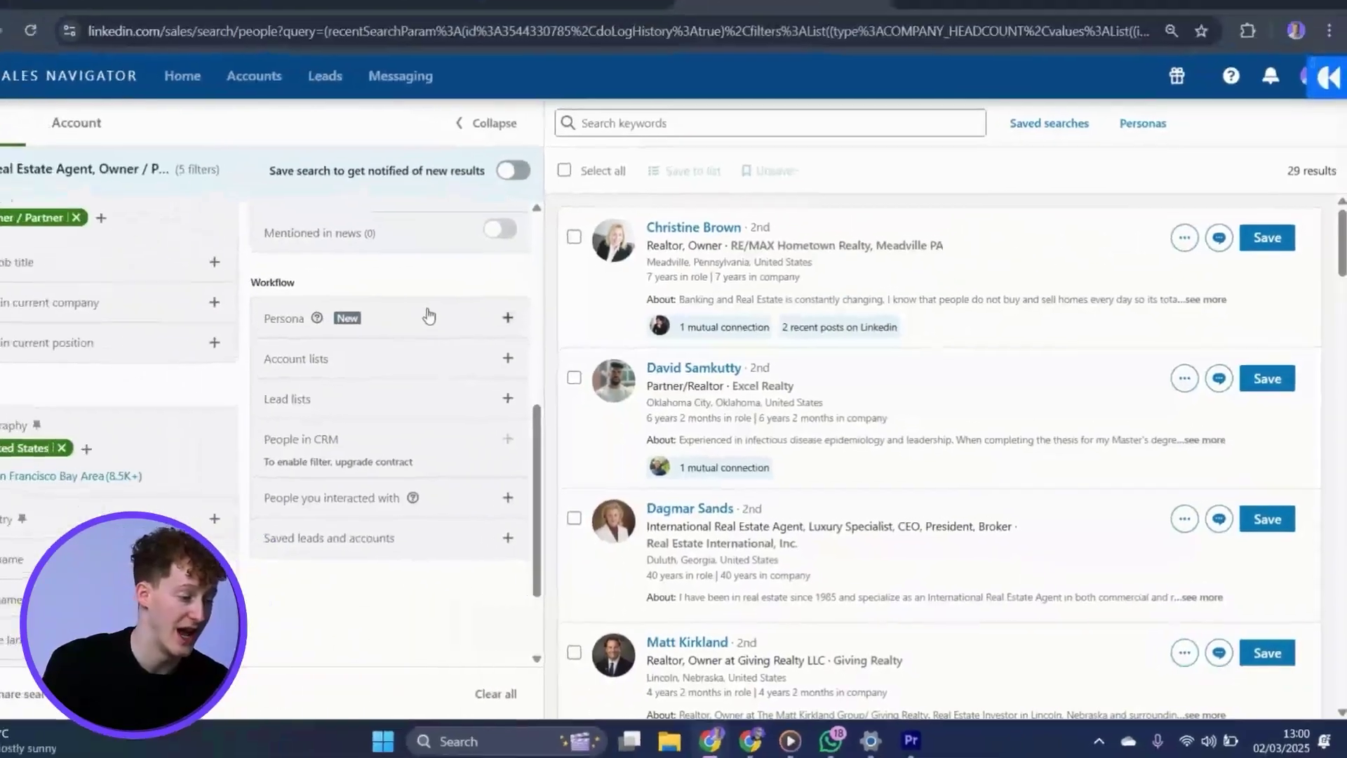
click(435, 319)
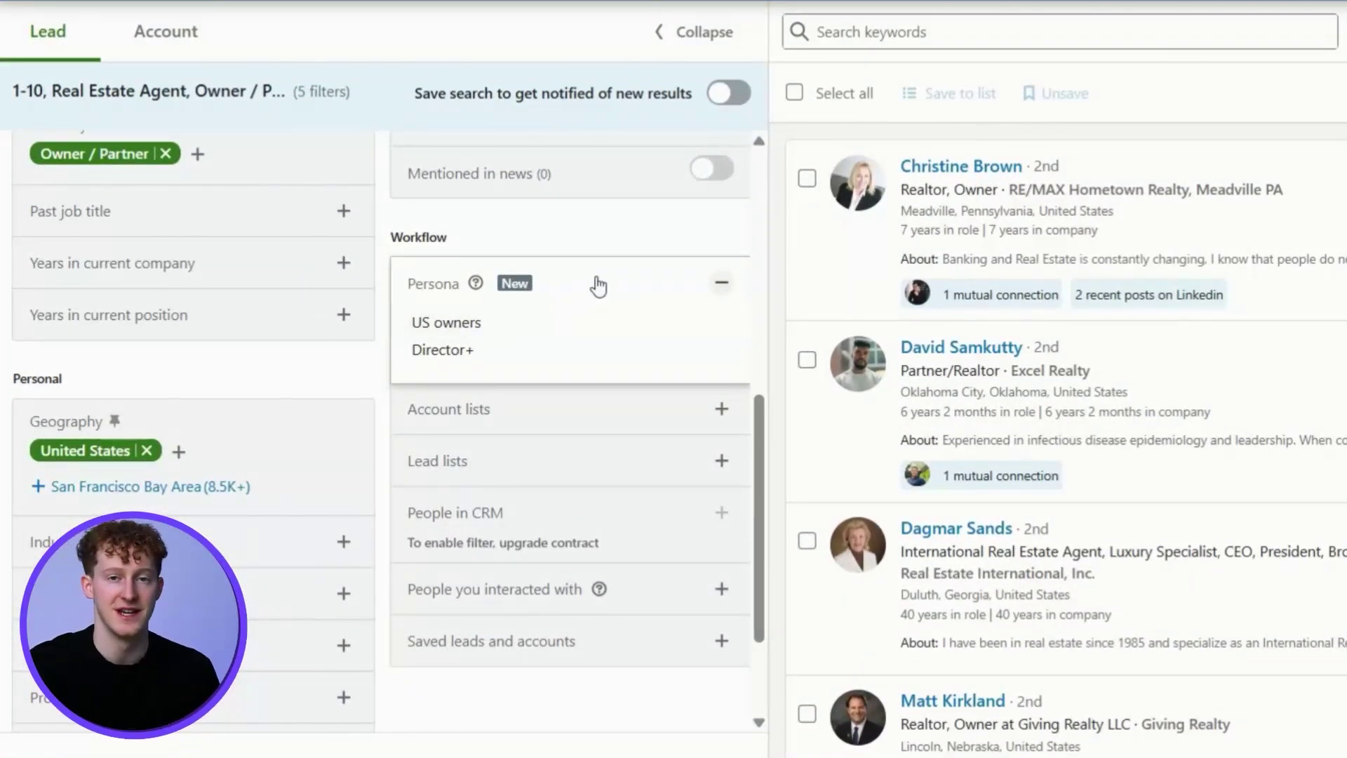
Review the account lists filter and select, then deselect, all leads on the page
click(579, 277)
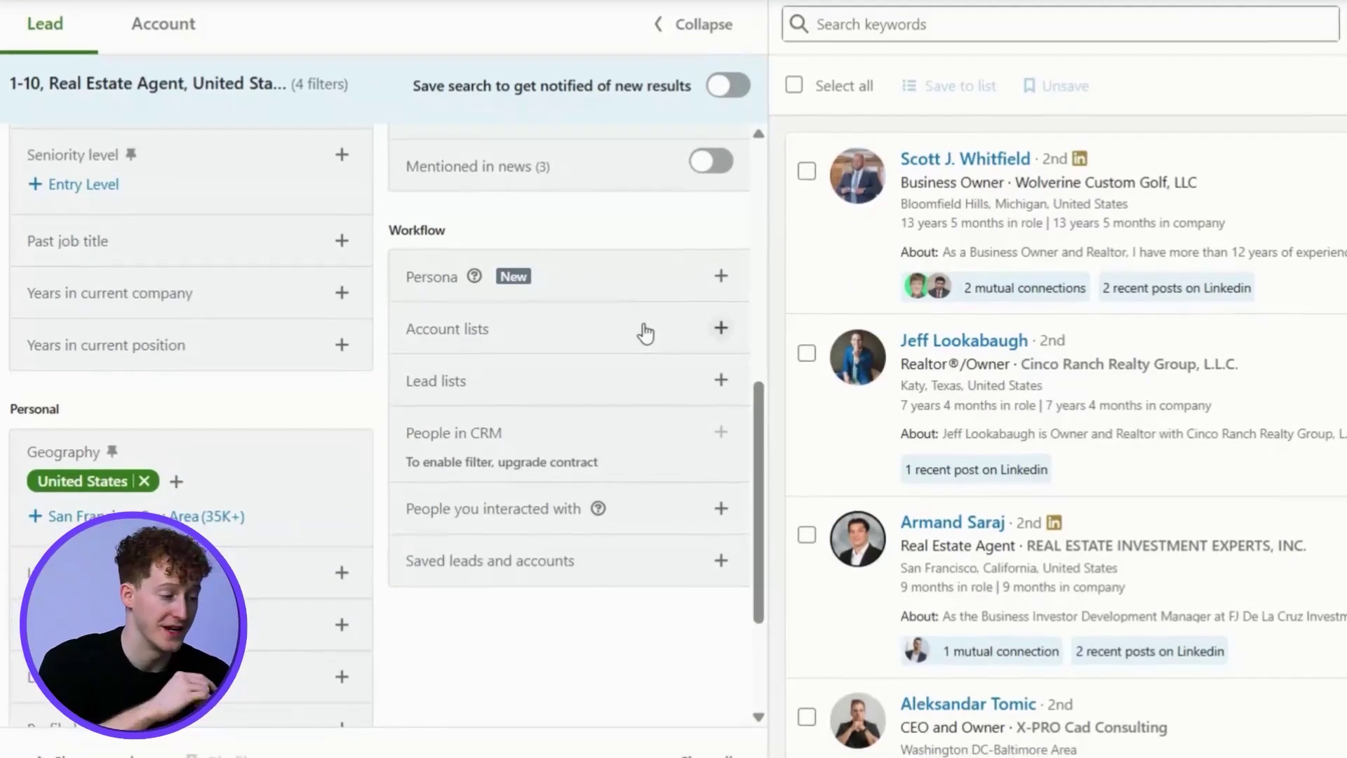
click(640, 336)
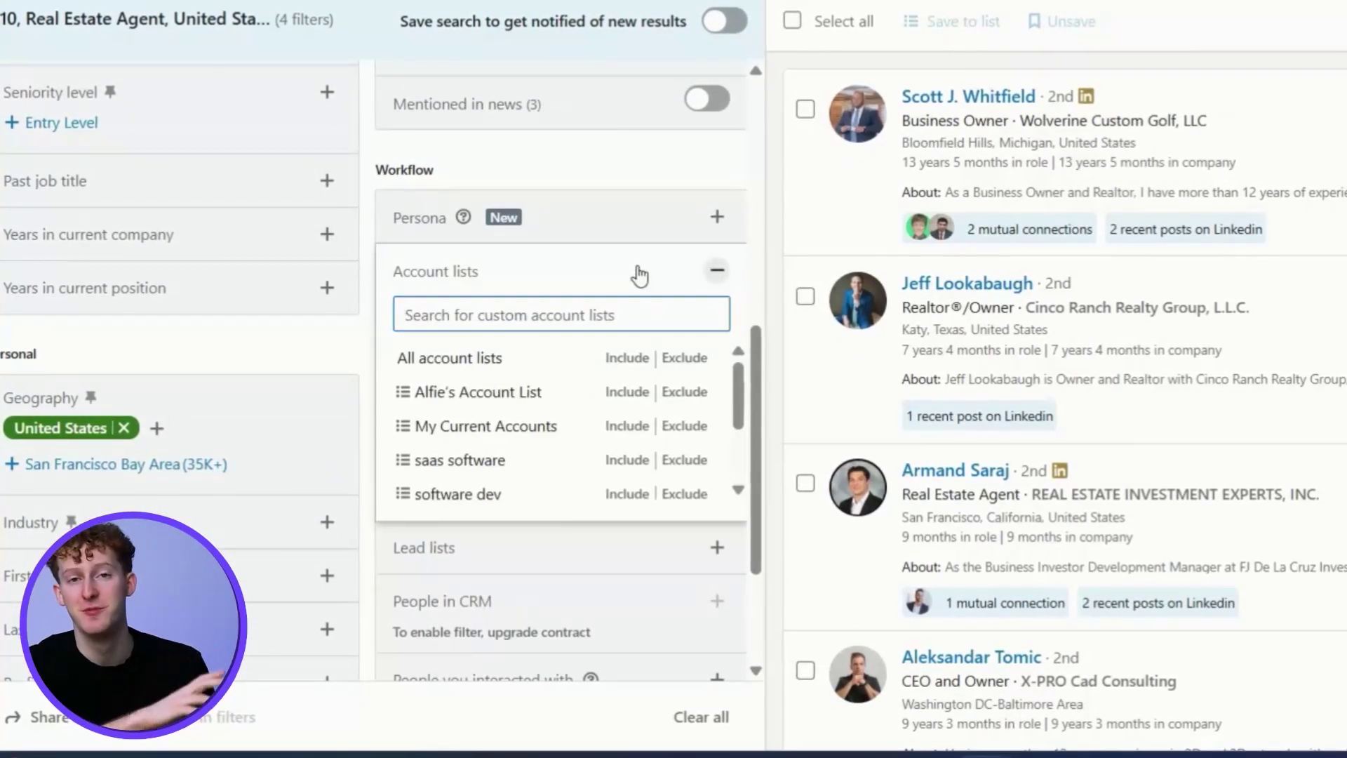
click(638, 274)
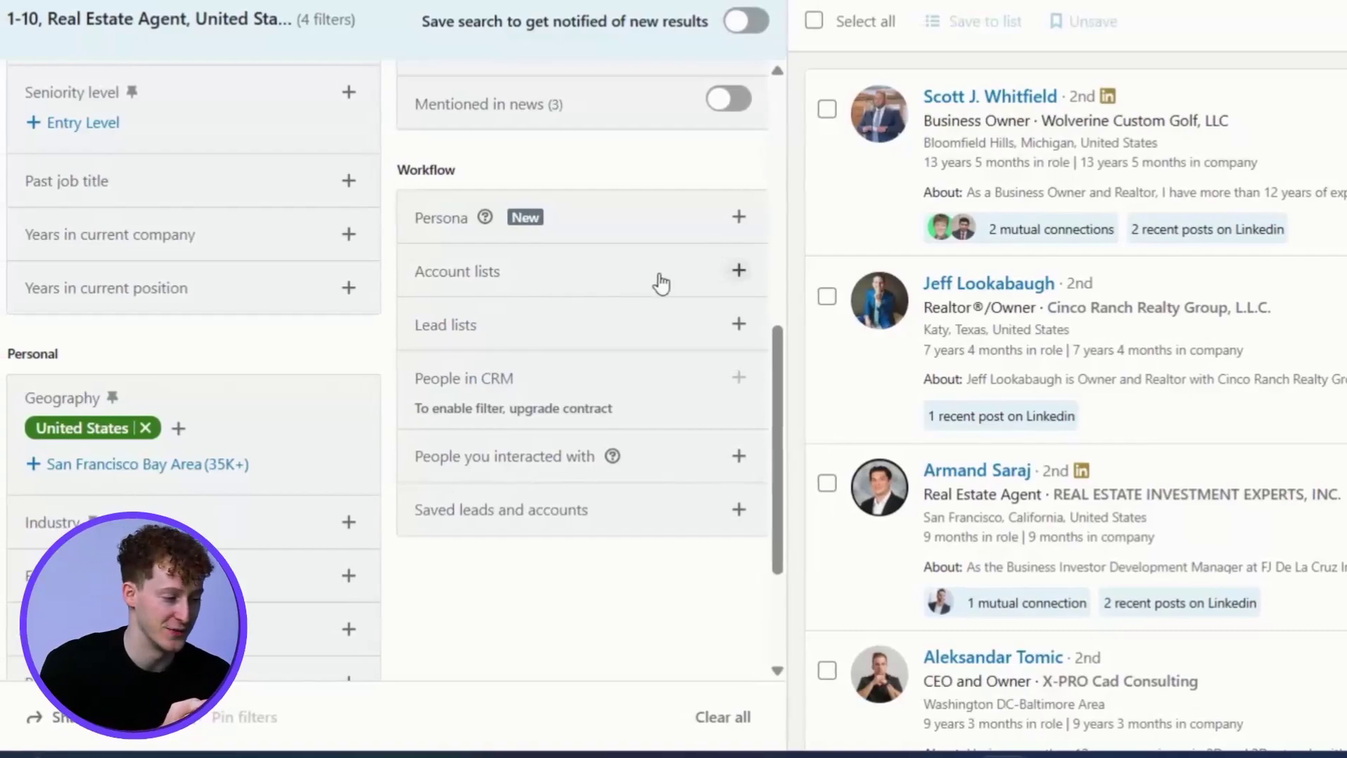
click(798, 21)
click(821, 21)
Check the lead lists and saved leads filters, then start a keyword search
click(644, 336)
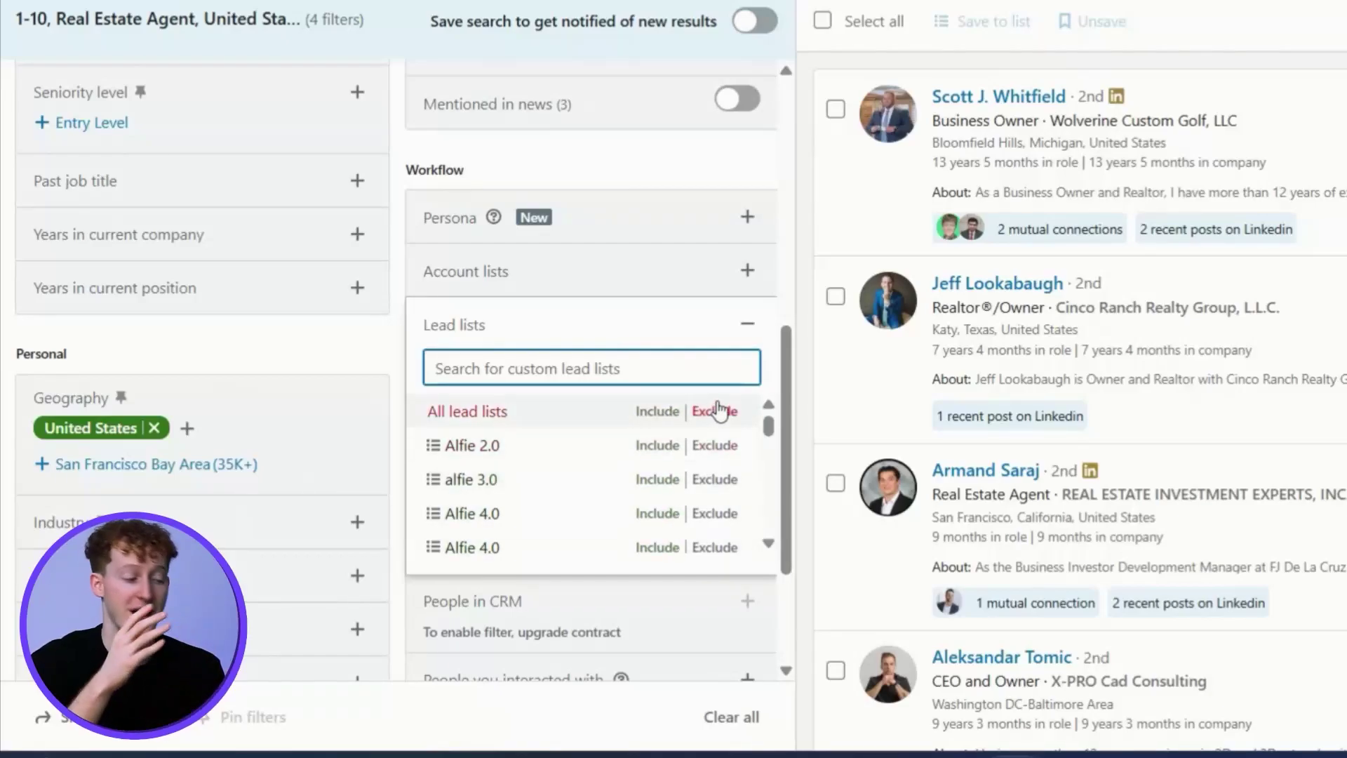
click(717, 339)
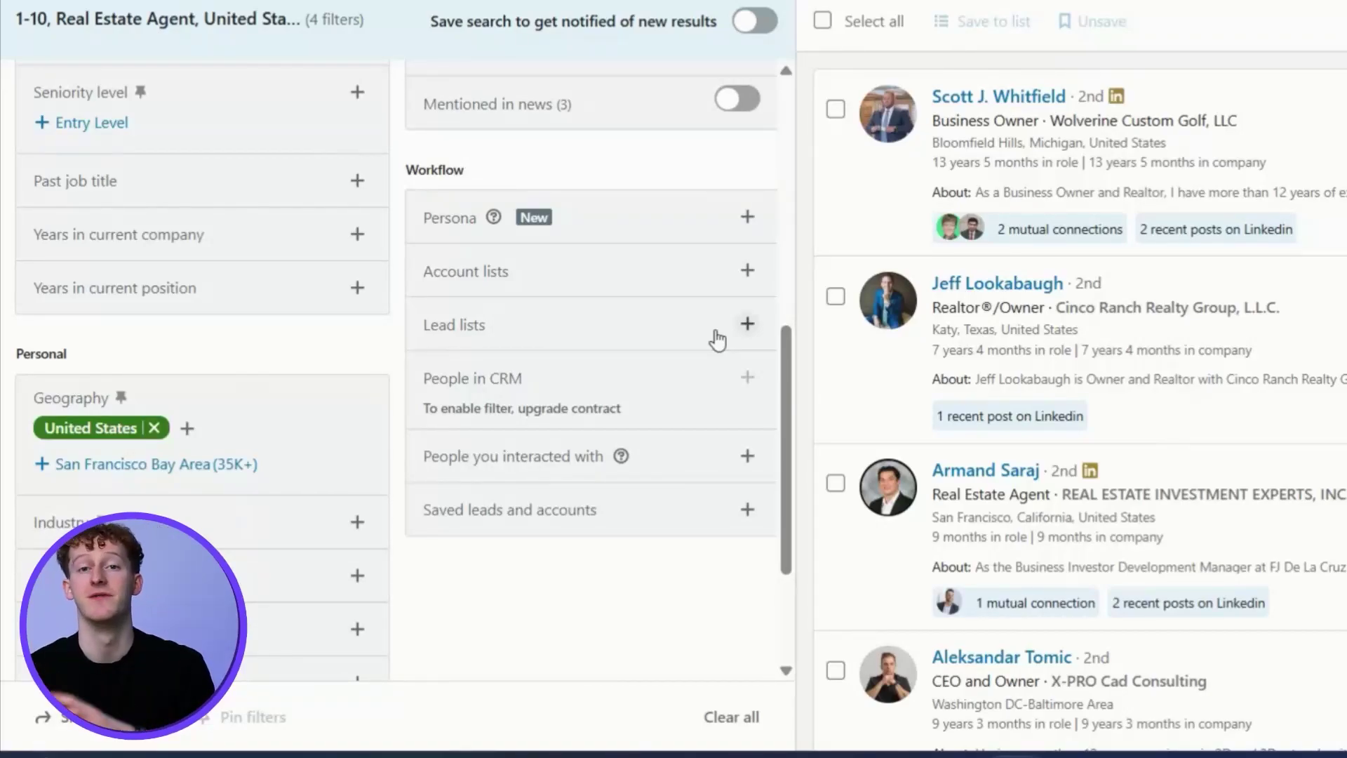
click(679, 511)
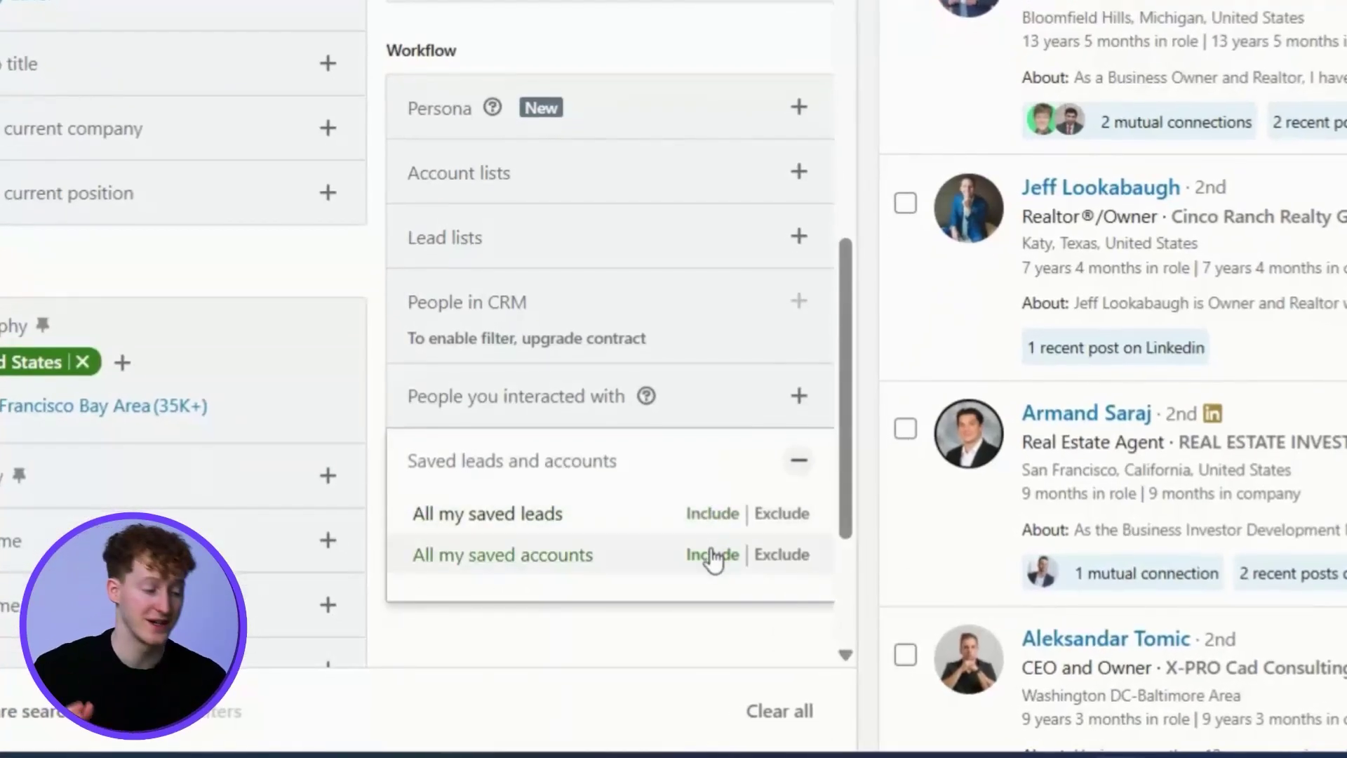
click(714, 475)
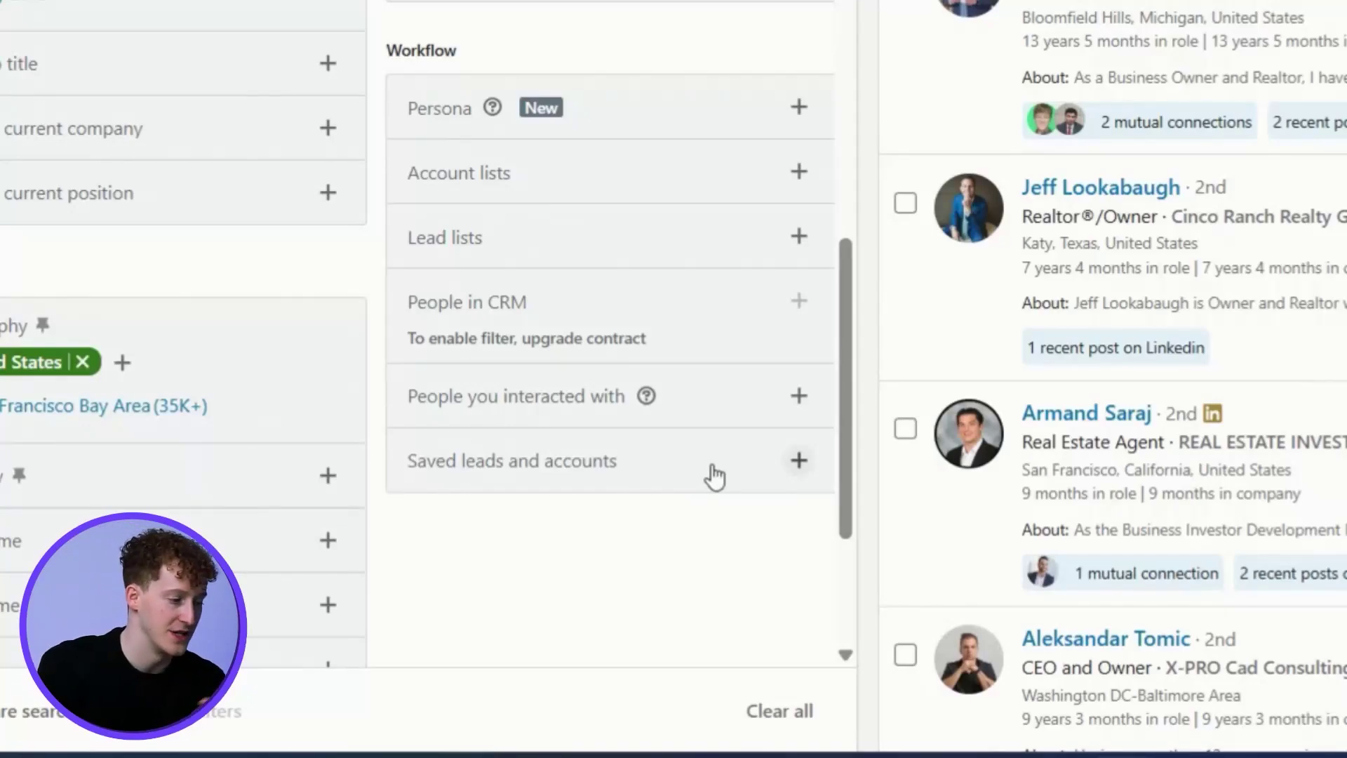
click(660, 144)
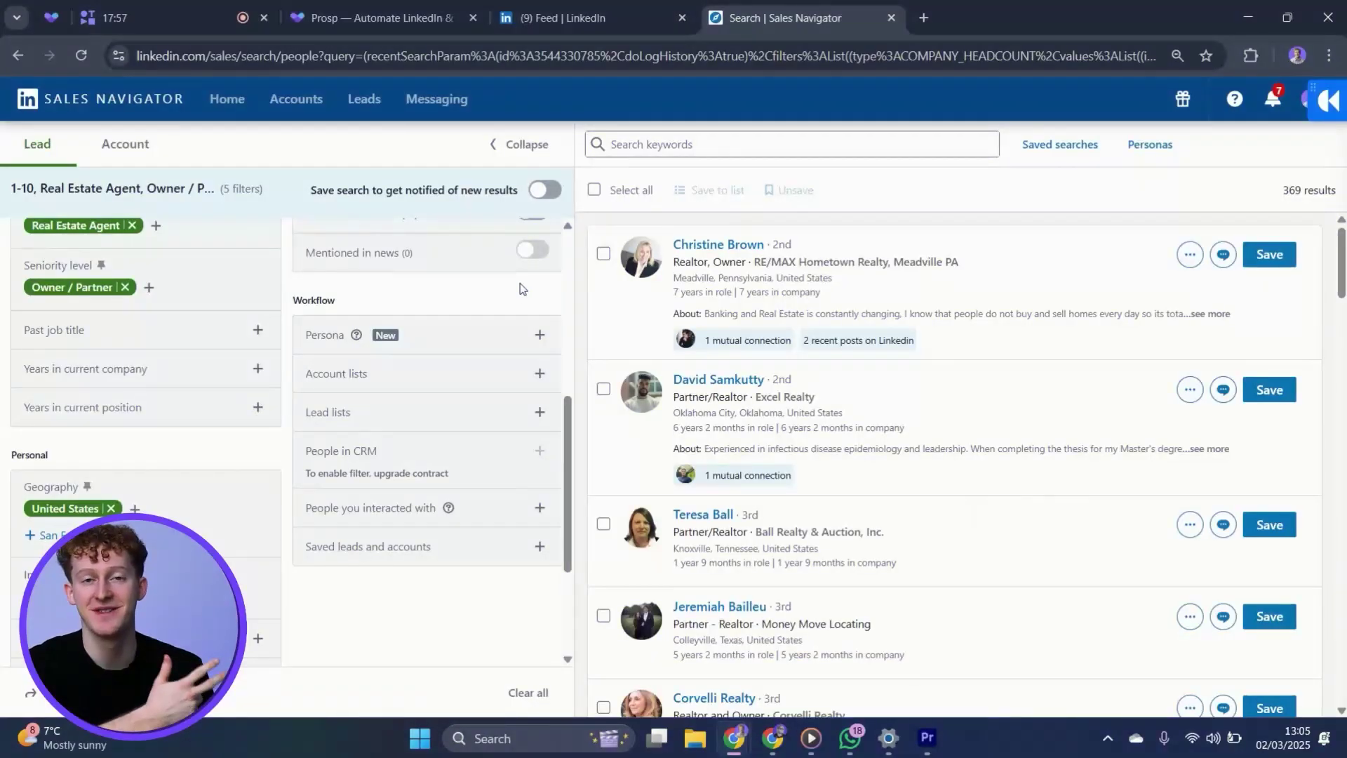
click(645, 144)
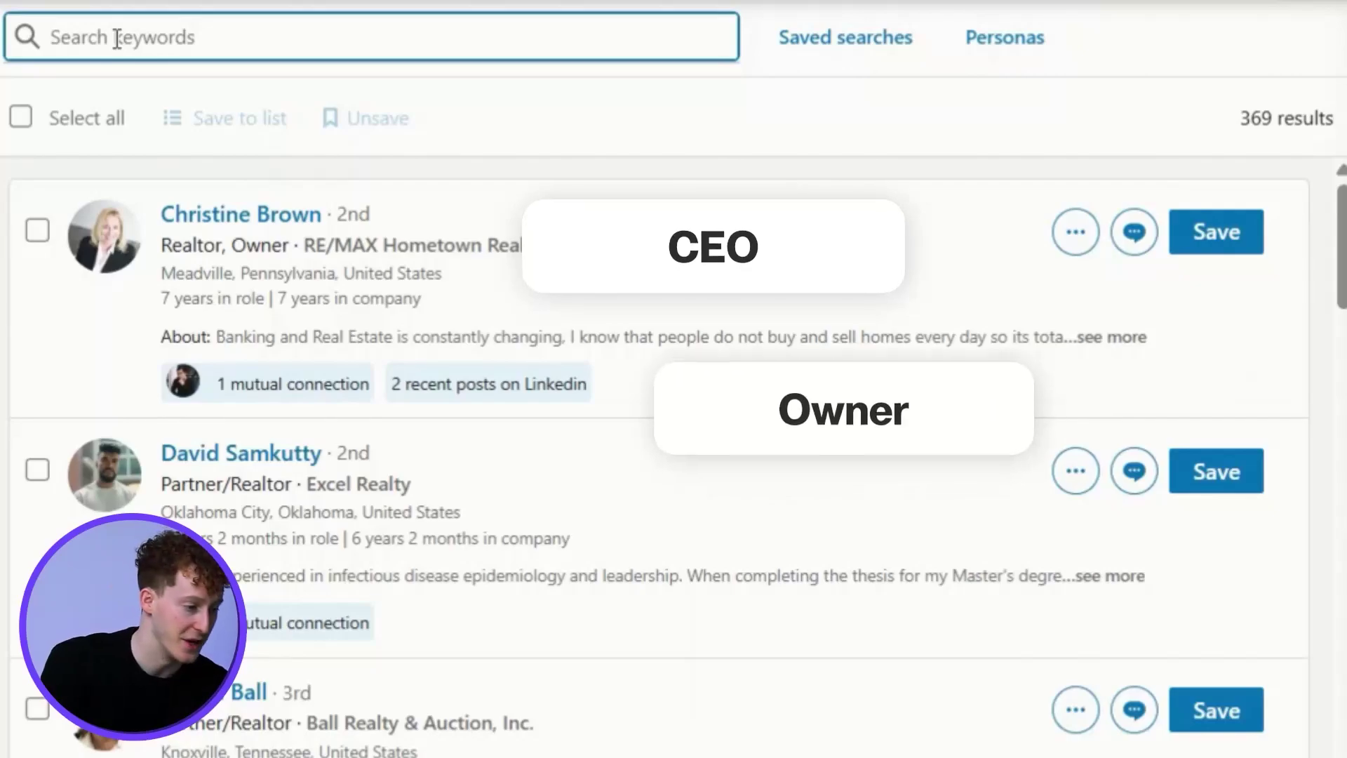
Search 'CEO AND owner AND real estate', then clear the keywords
text(c)
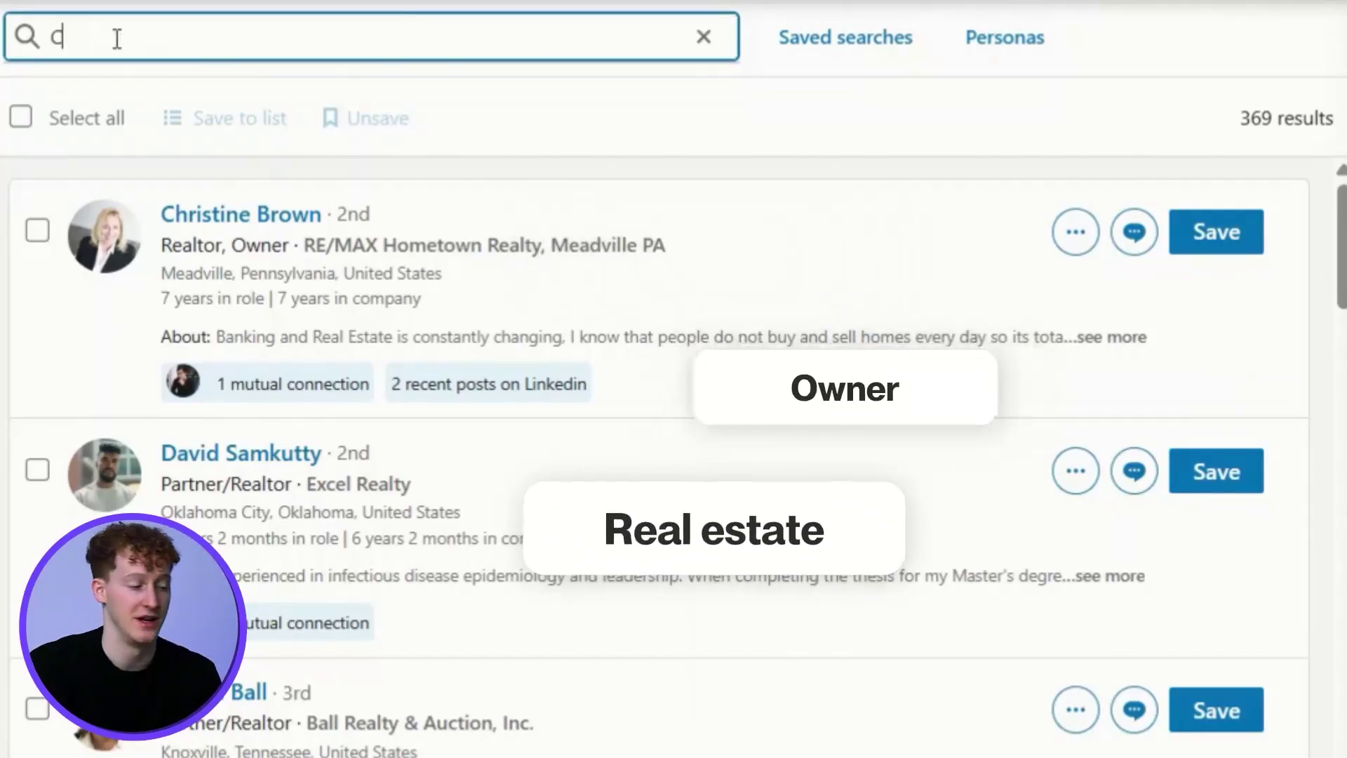
text(EO AND owner AND real estate)
key(Return)
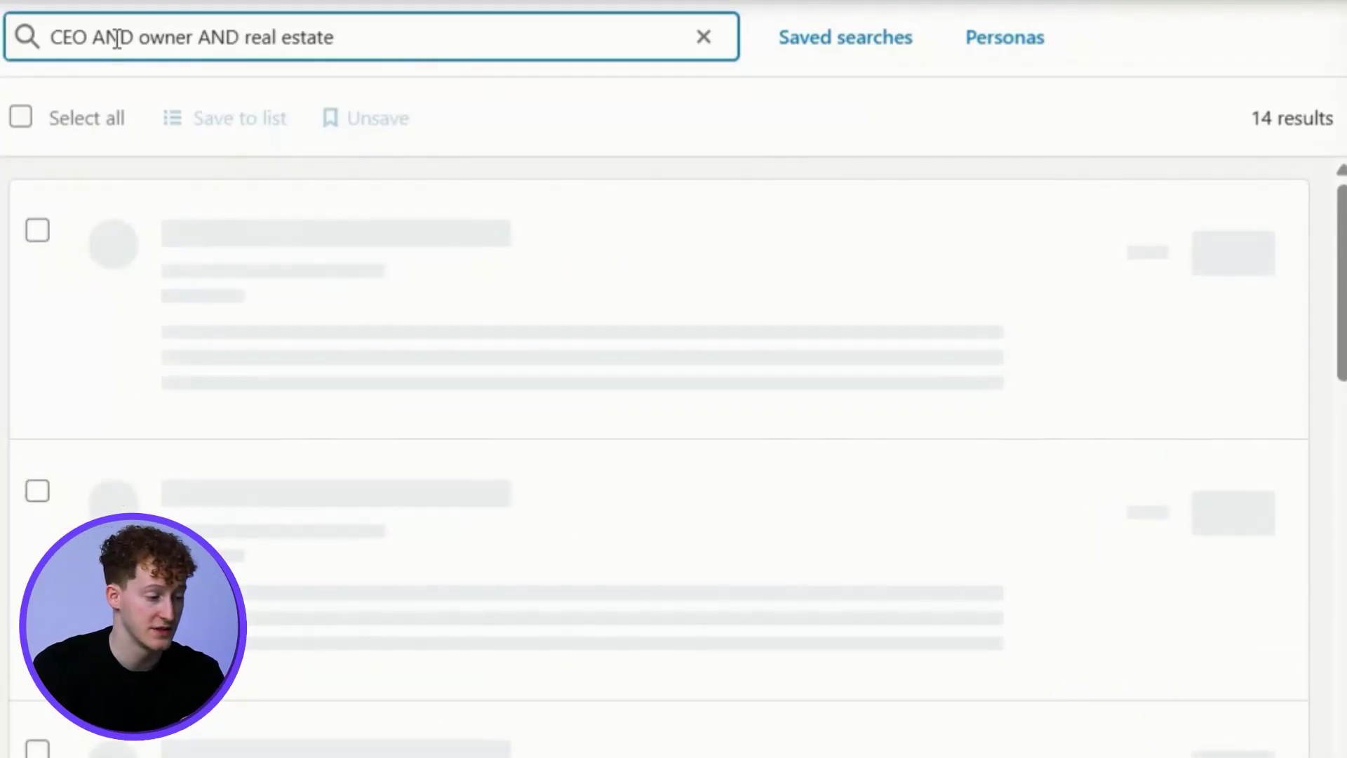
key(ctrl+a)
key(BackSpace)
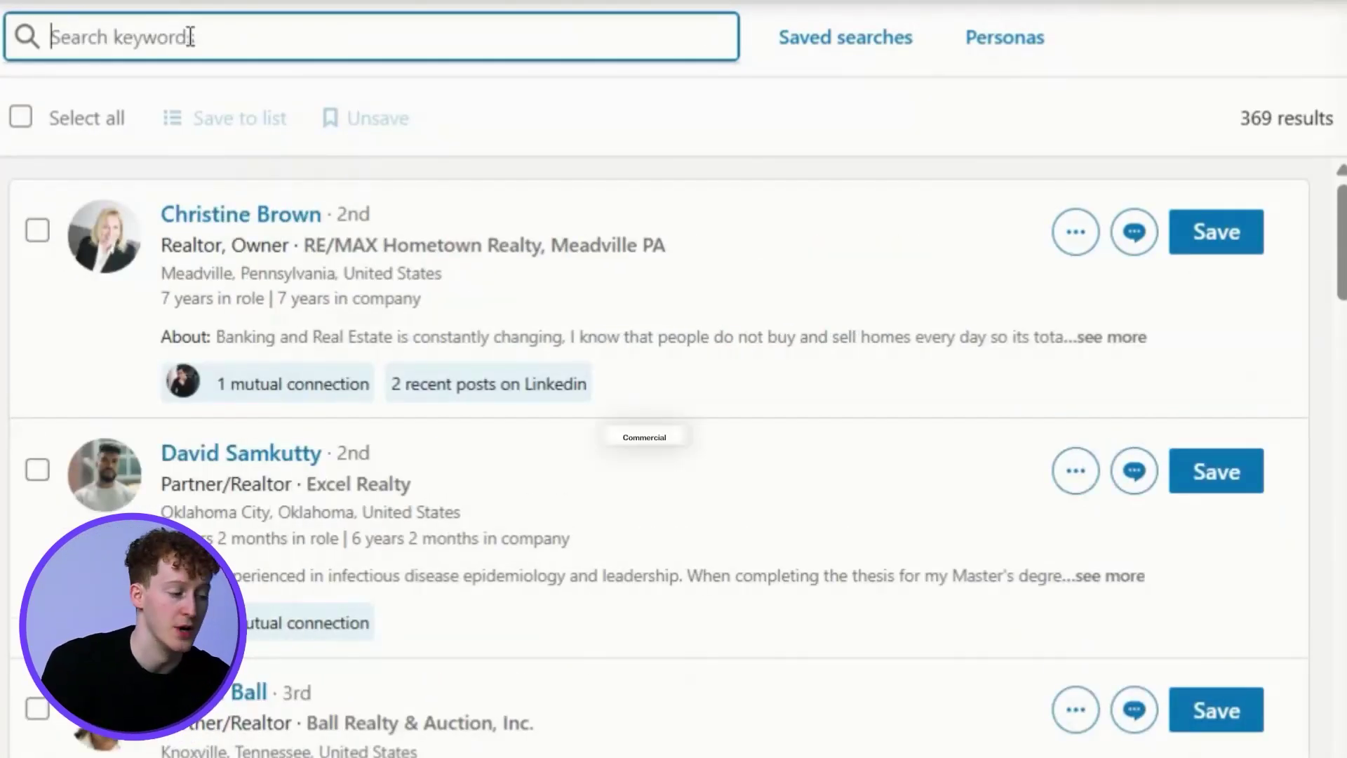
Search 'commercial OR residential' for 201 results, then delete the keyword text
text(commercial OR residential)
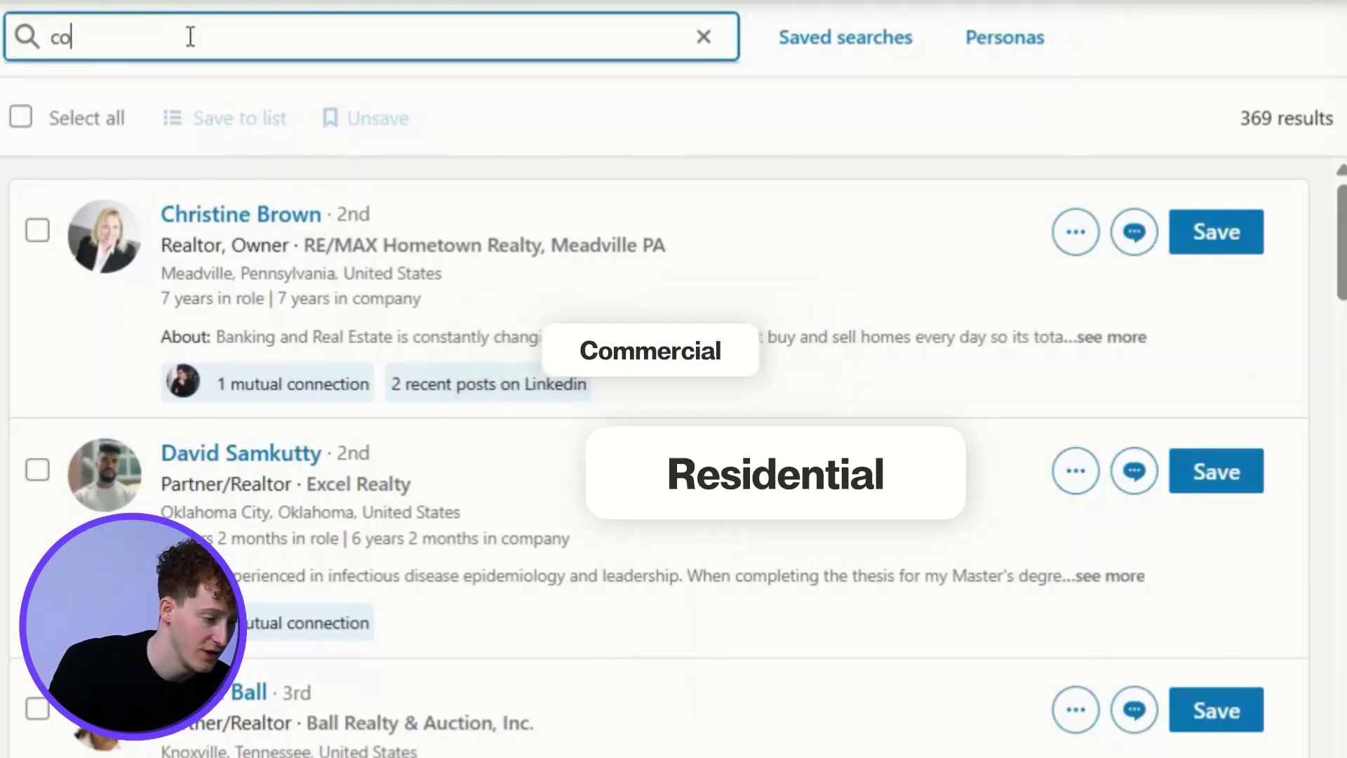
key(Return)
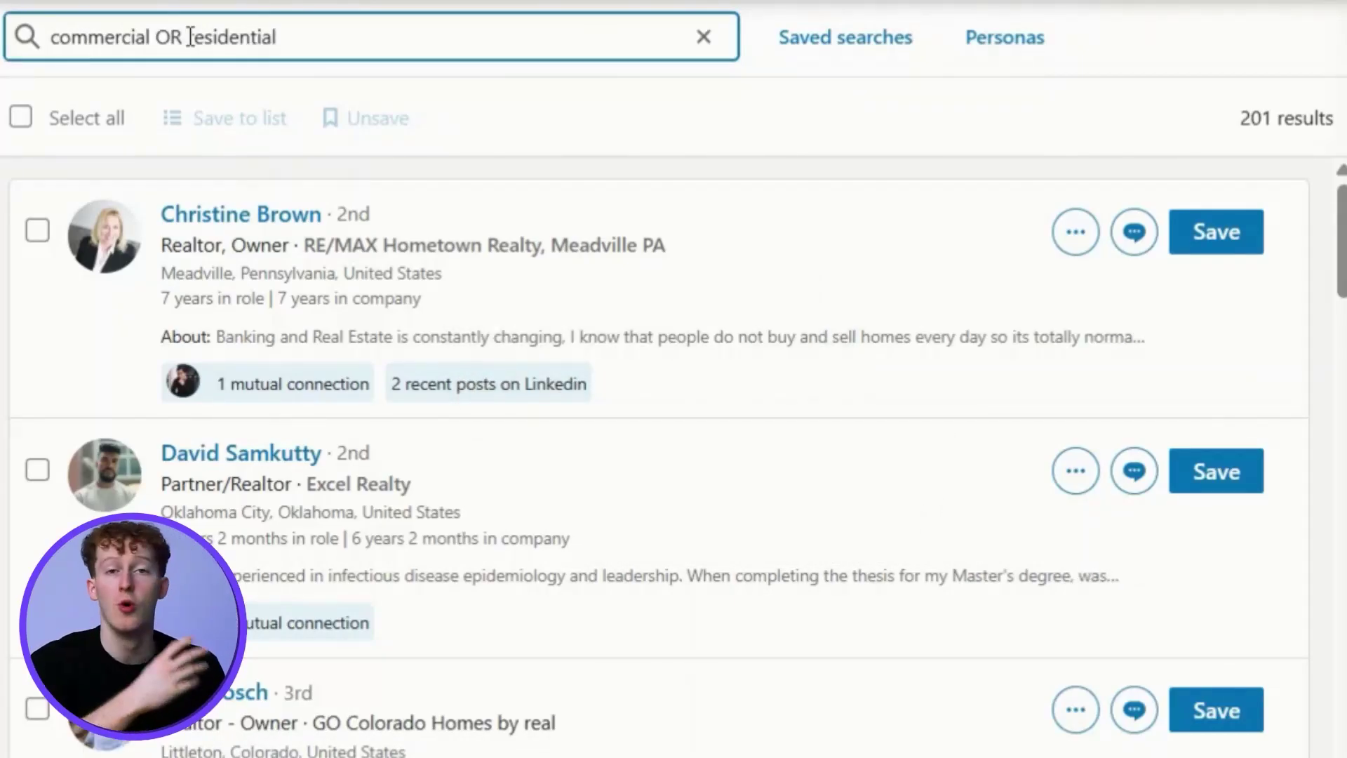
triple_click(188, 37)
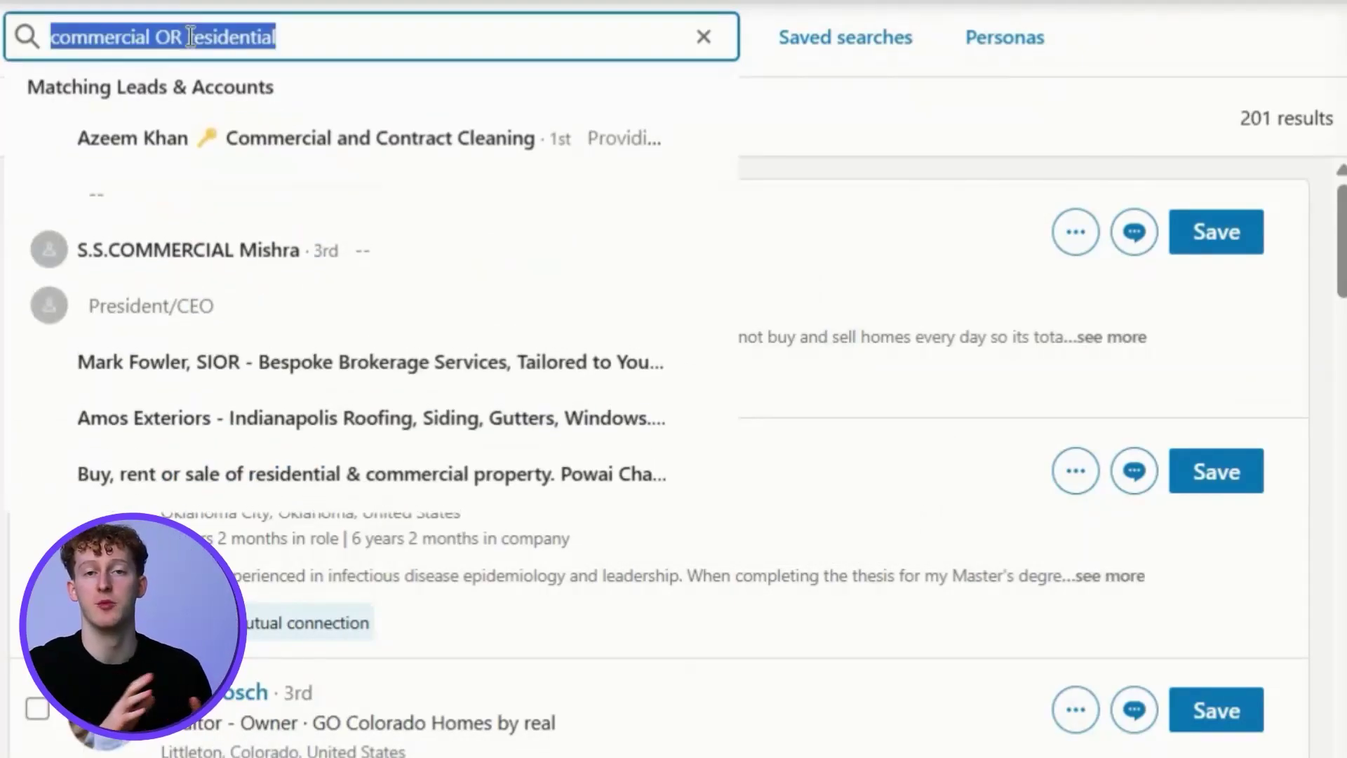
key(BackSpace)
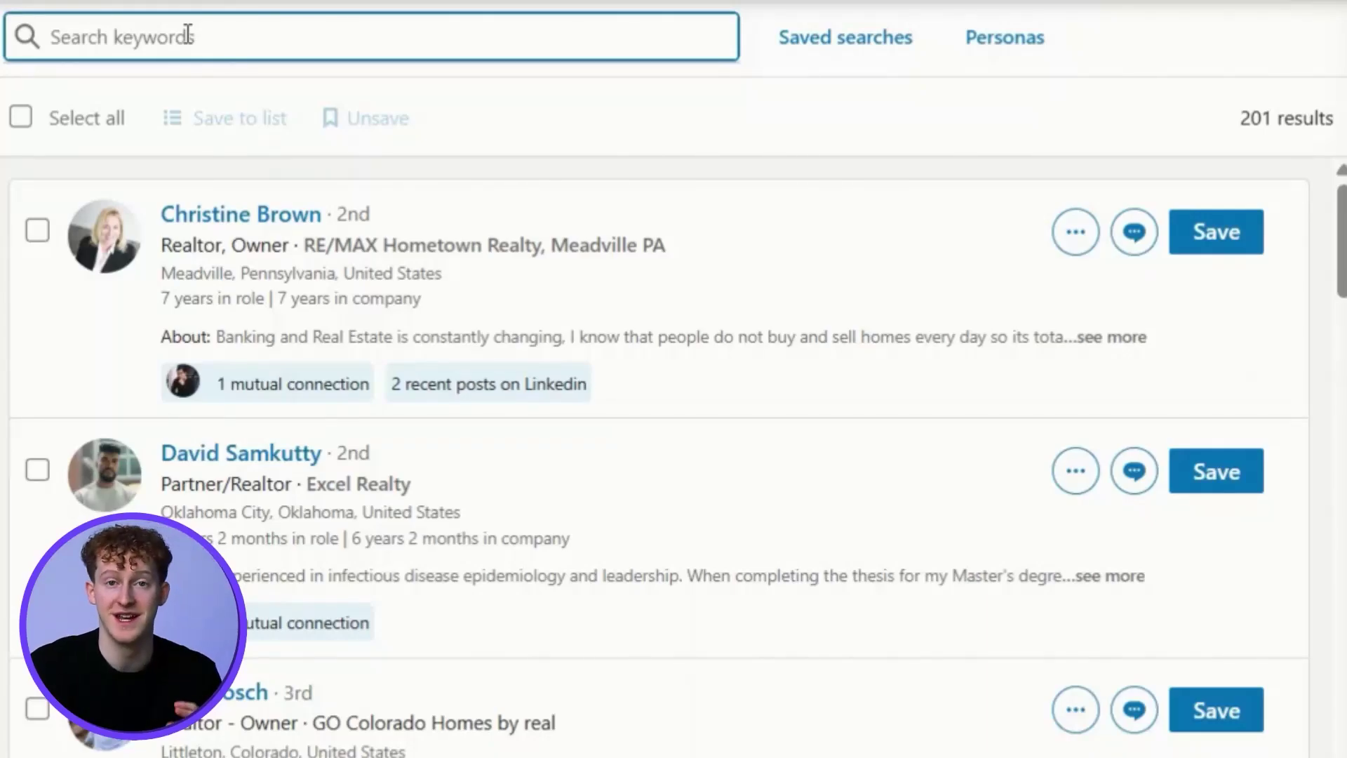
Run a 'NOT investor' keyword search and scroll through the results
text(NOT investor)
key(Return)
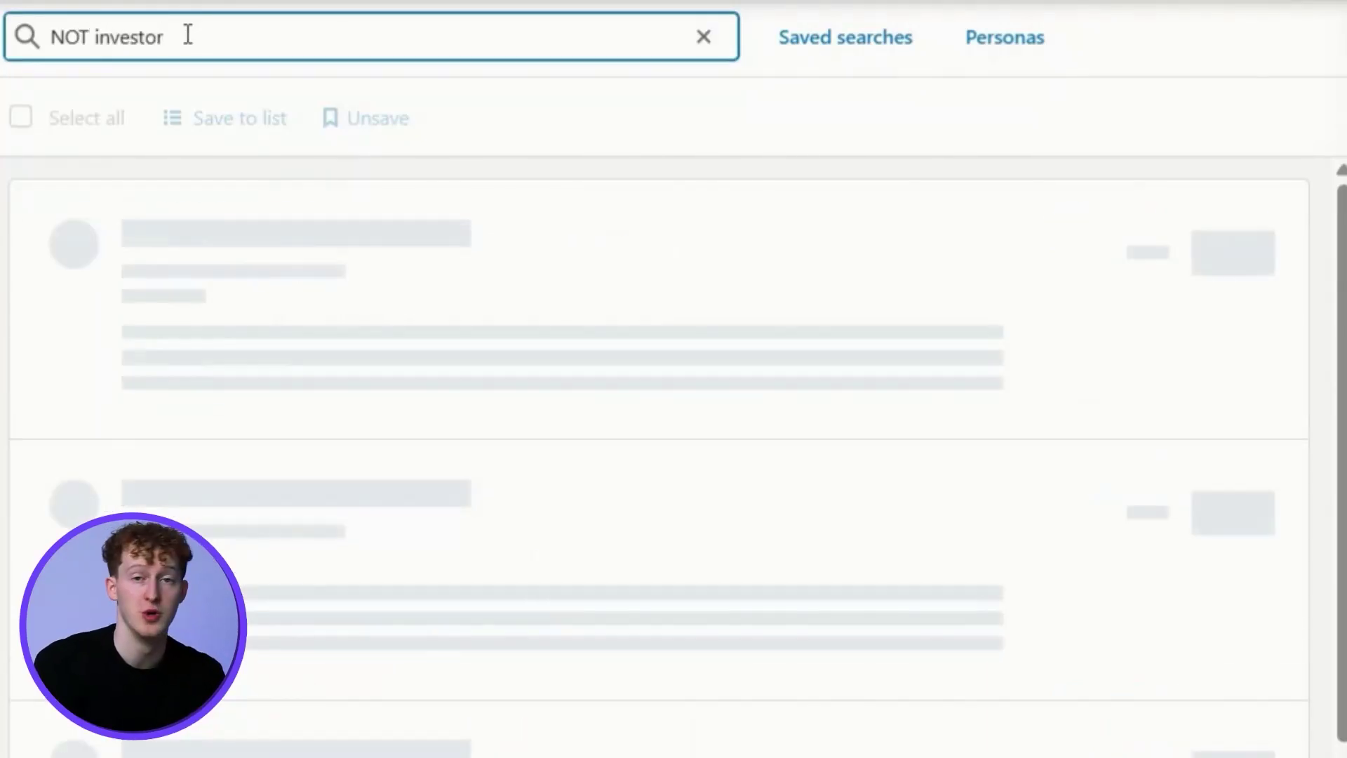
scroll(551, 281, down, 2)
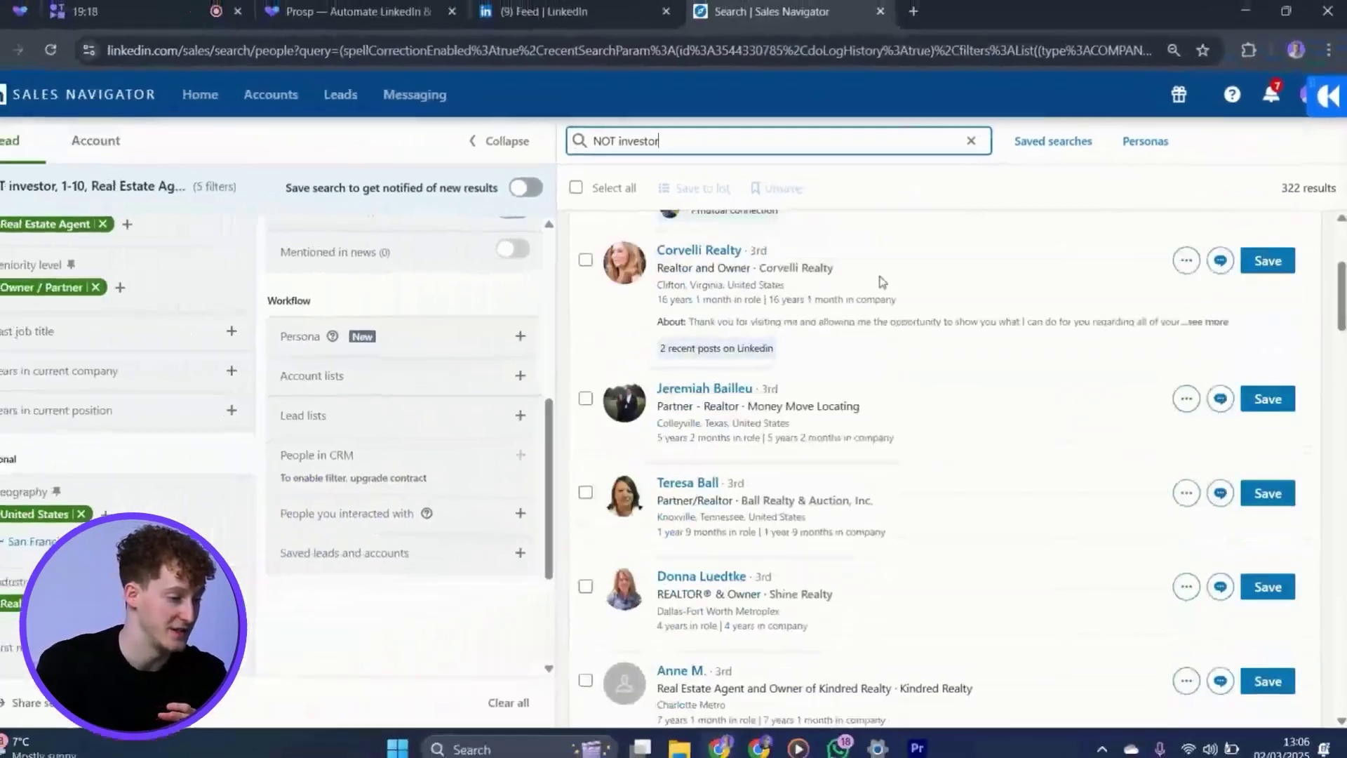
scroll(883, 281, down, 5)
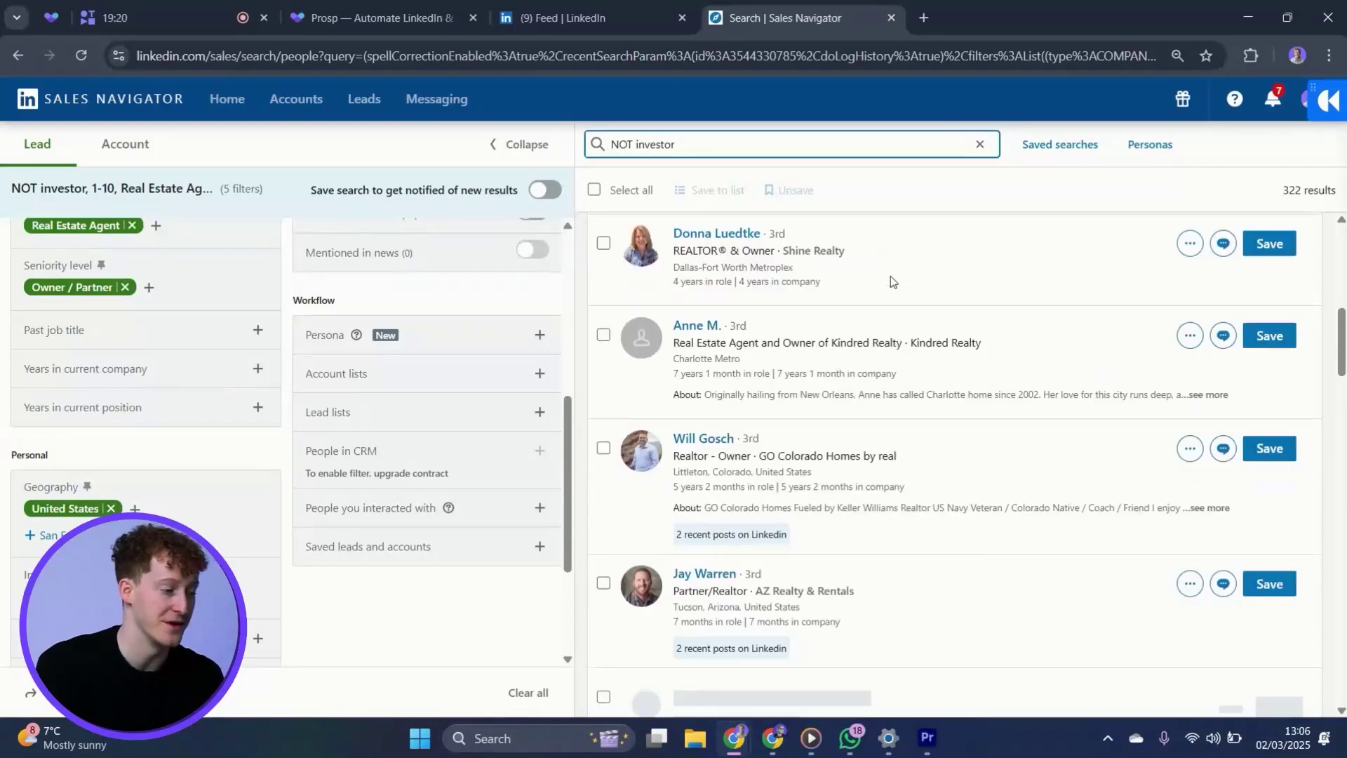
scroll(890, 276, down, 5)
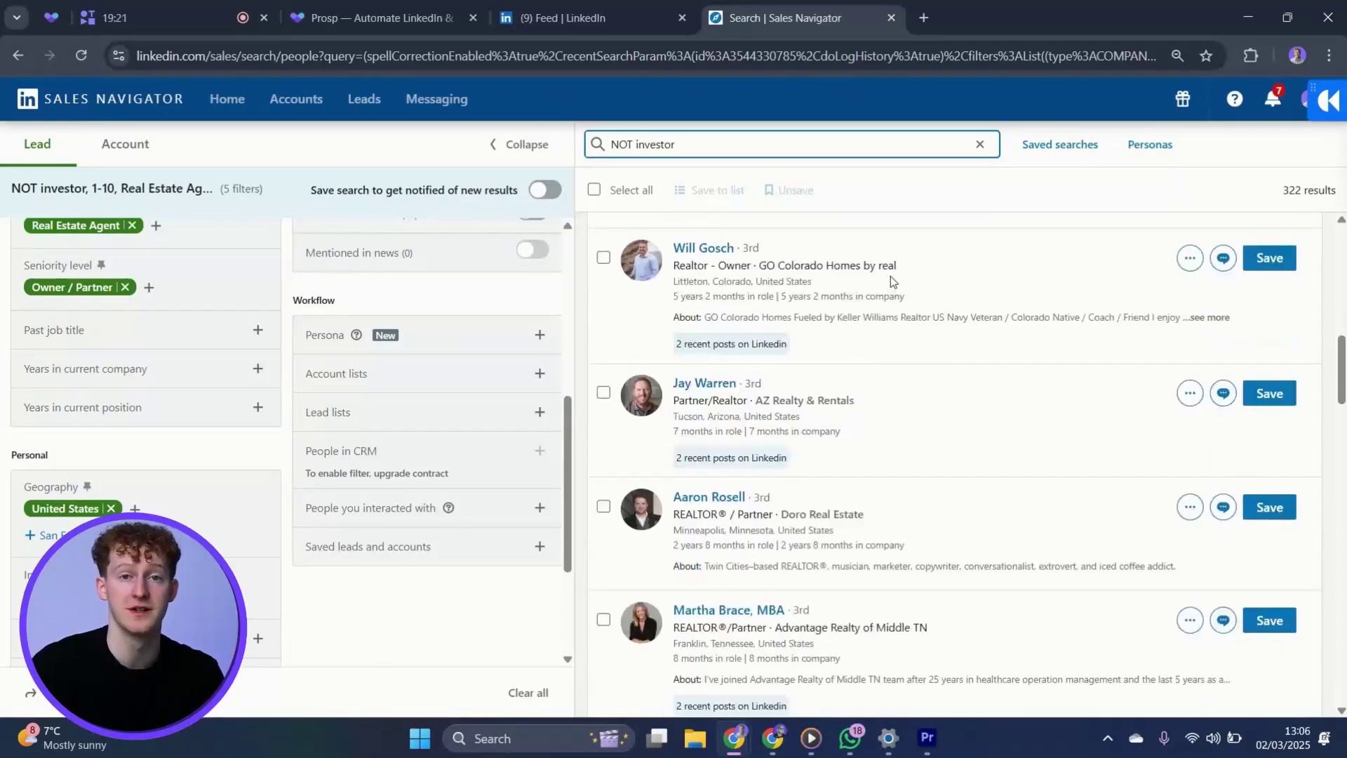
scroll(890, 276, down, 2)
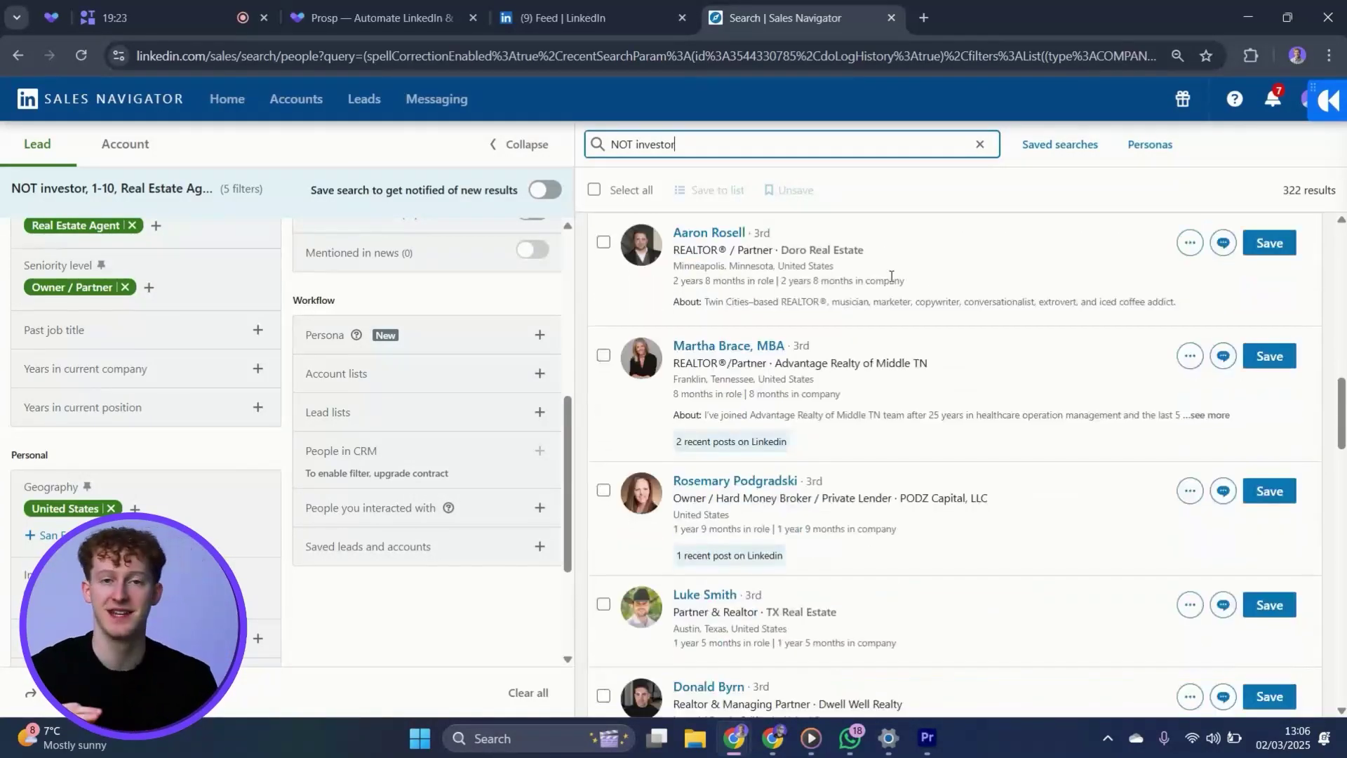
scroll(890, 276, up, 4)
scroll(890, 276, up, 1)
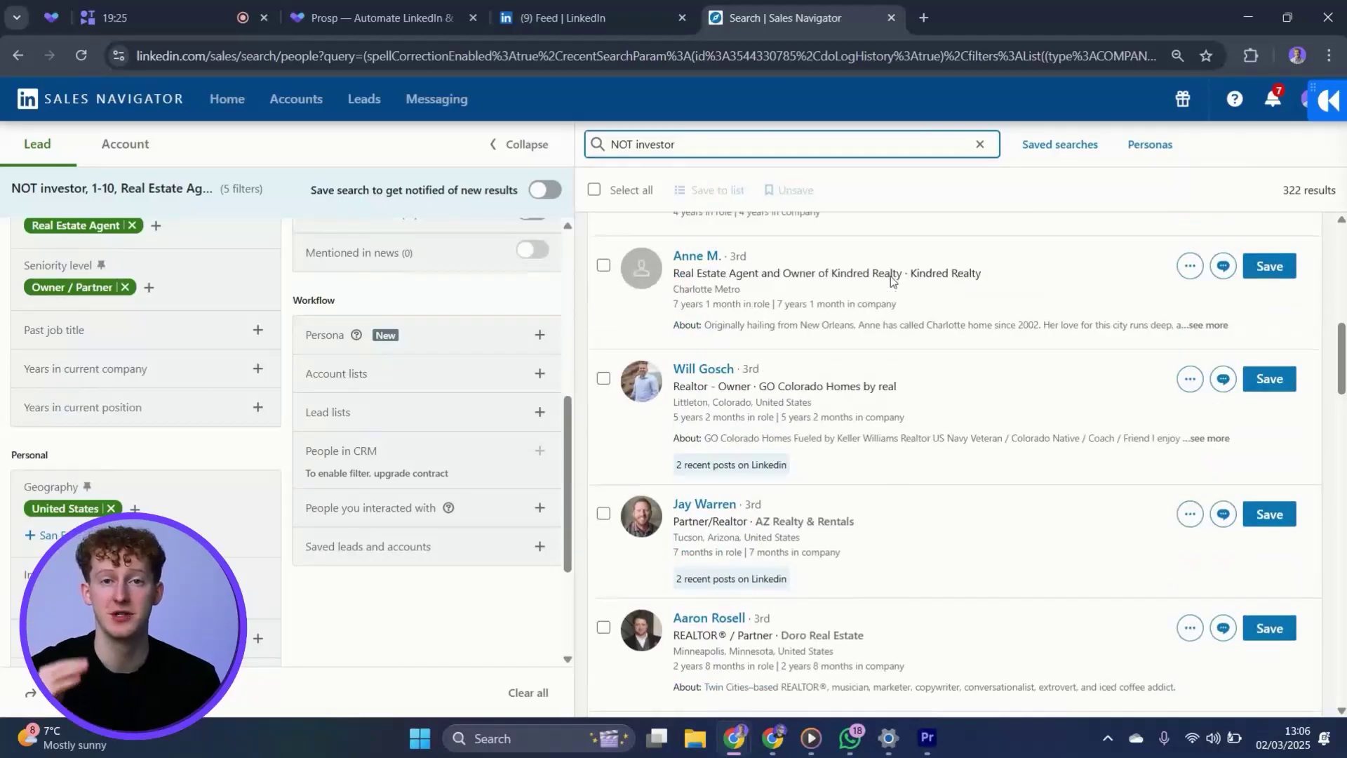
scroll(891, 279, up, 1)
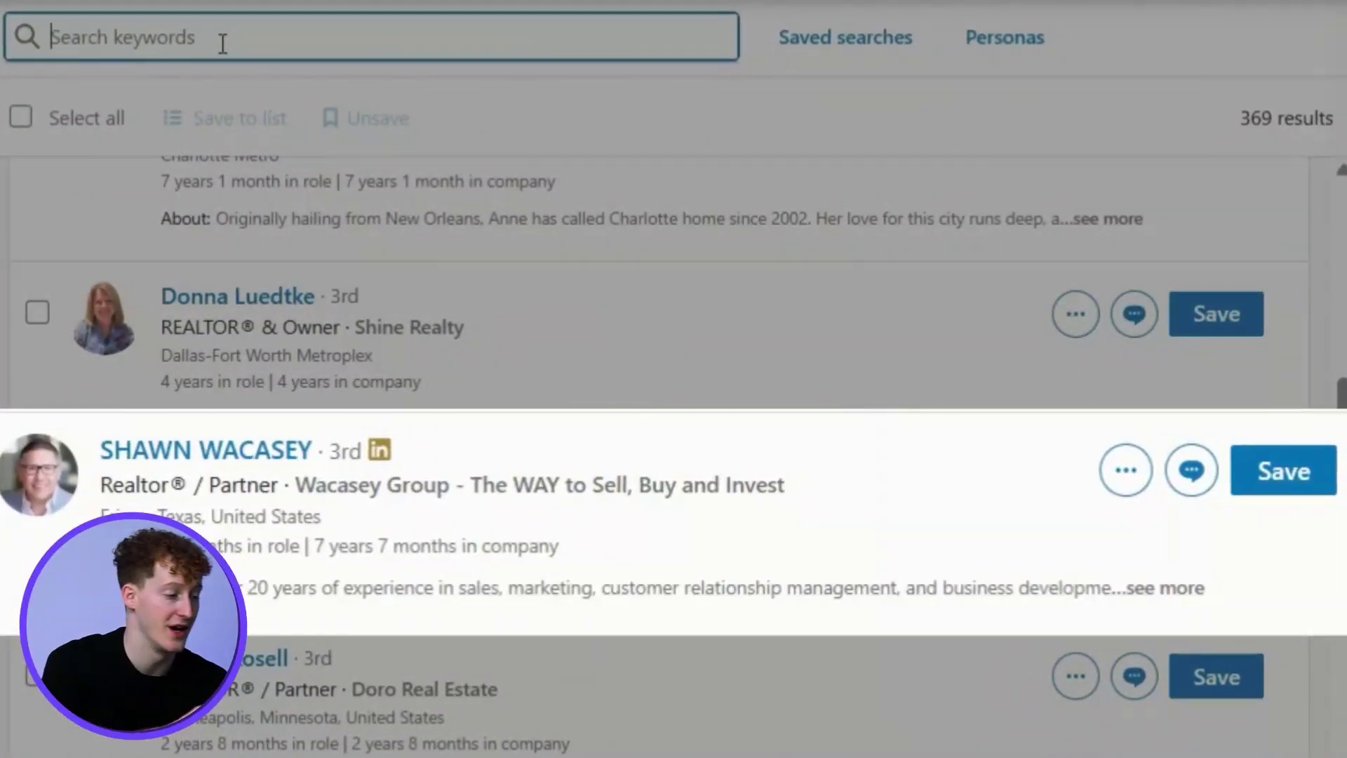
text(NOT)
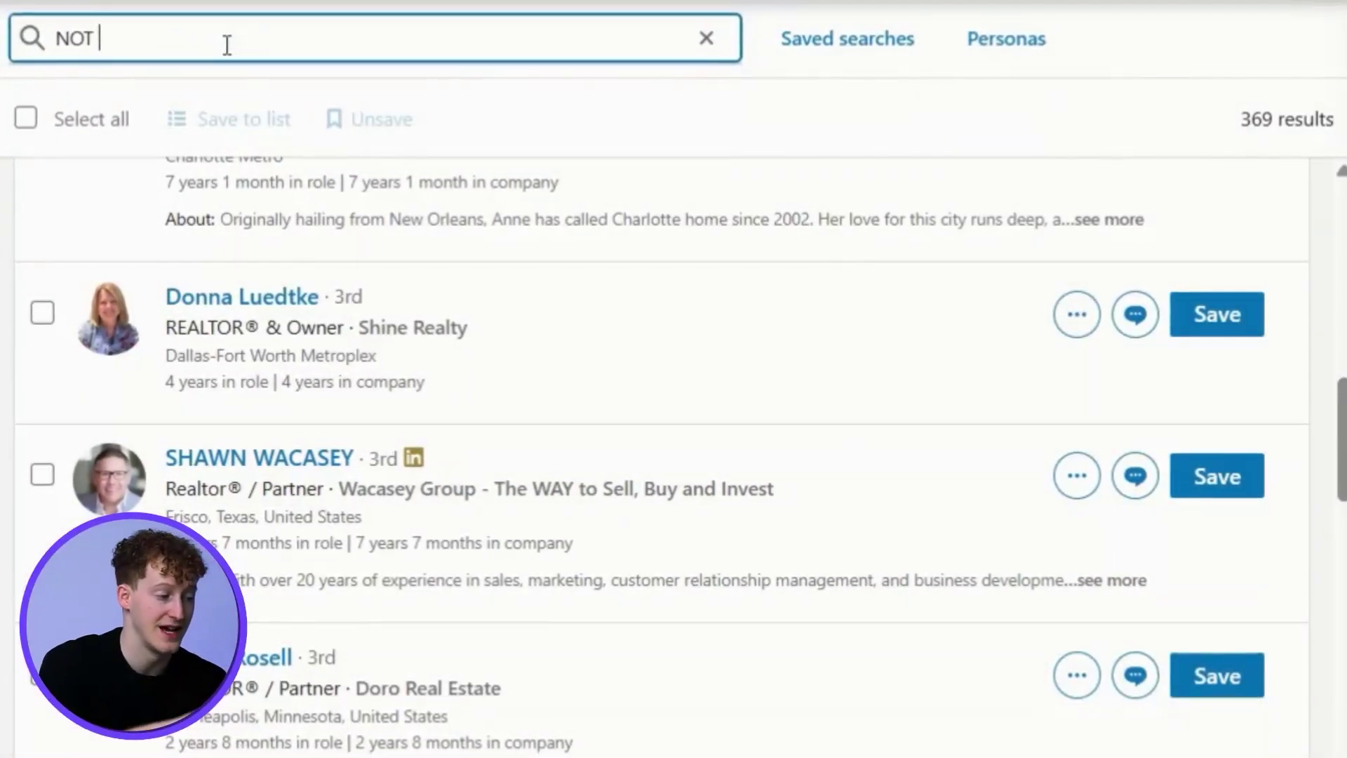
text( investor)
key(Return)
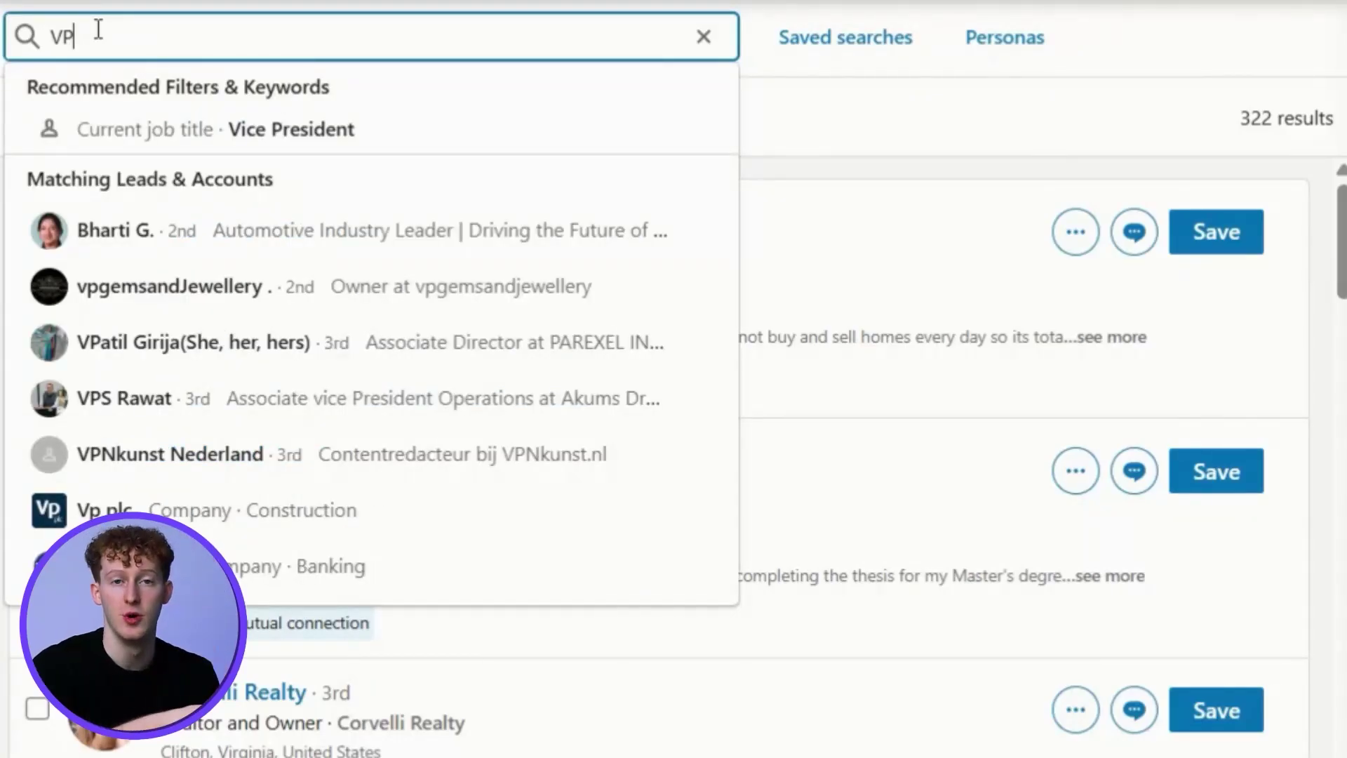
Enter the query VP NOT ("Assistant" OR "SVP") with quoted terms, then clear the keyword box
text(("Assistant" OR SVP))
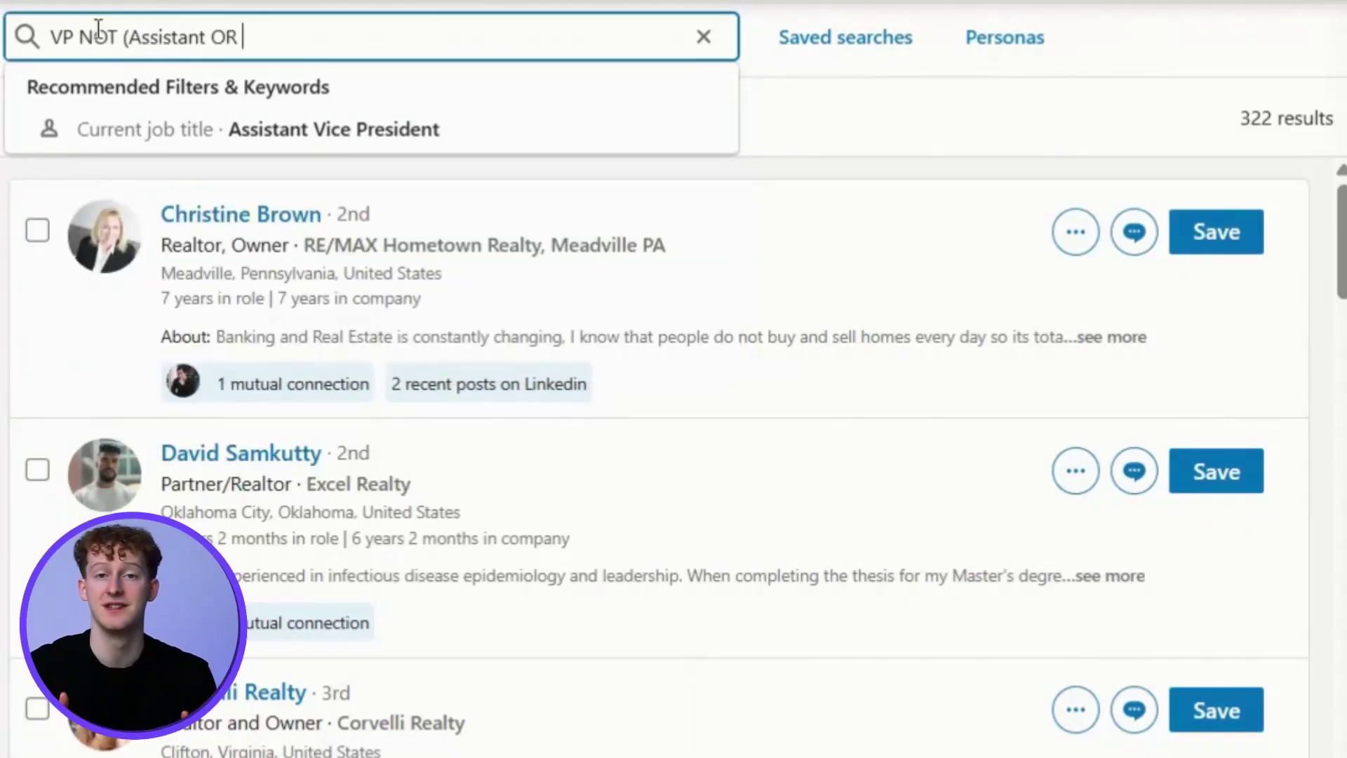
click(127, 37)
text(")
click(211, 36)
text(")
click(267, 37)
text(")
click(291, 37)
text(")
click(703, 36)
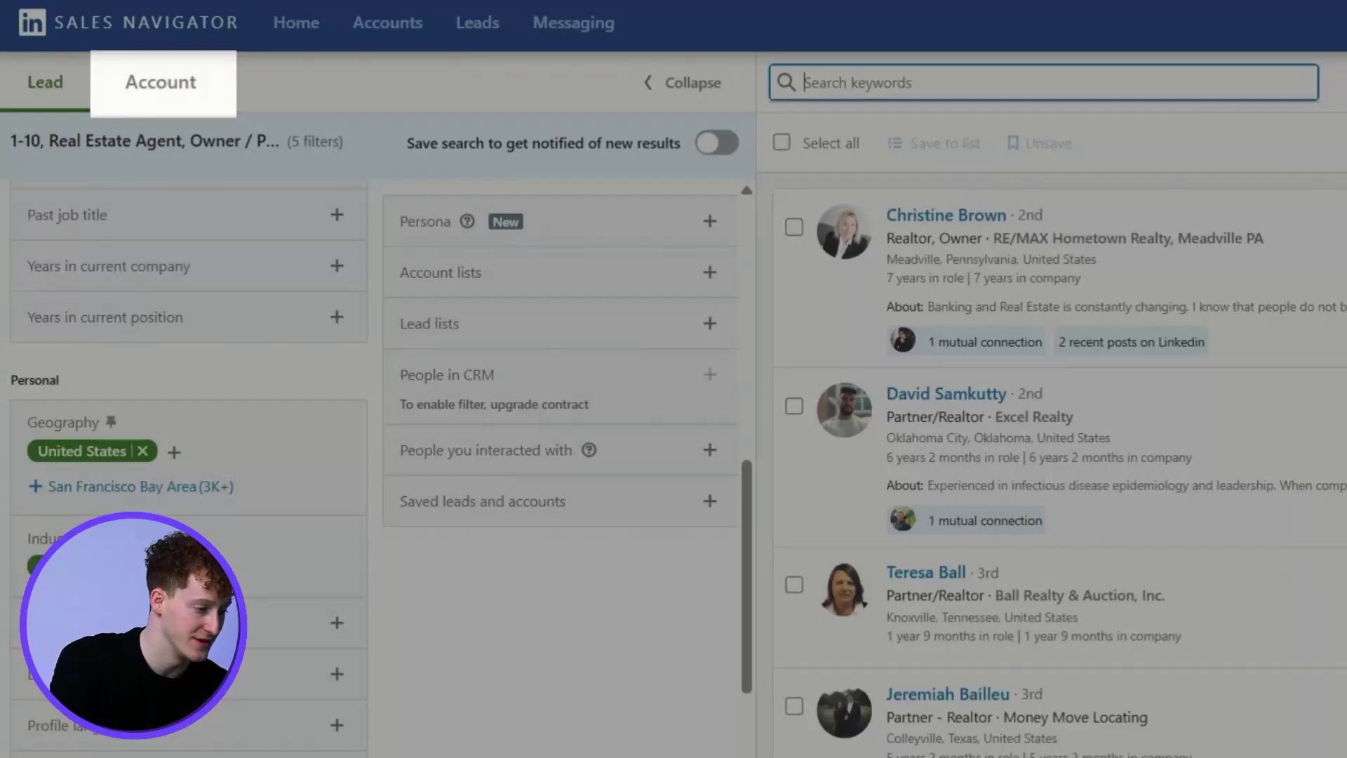
Switch to account search and look over Annual revenue, Company headcount and Number of followers options
click(162, 83)
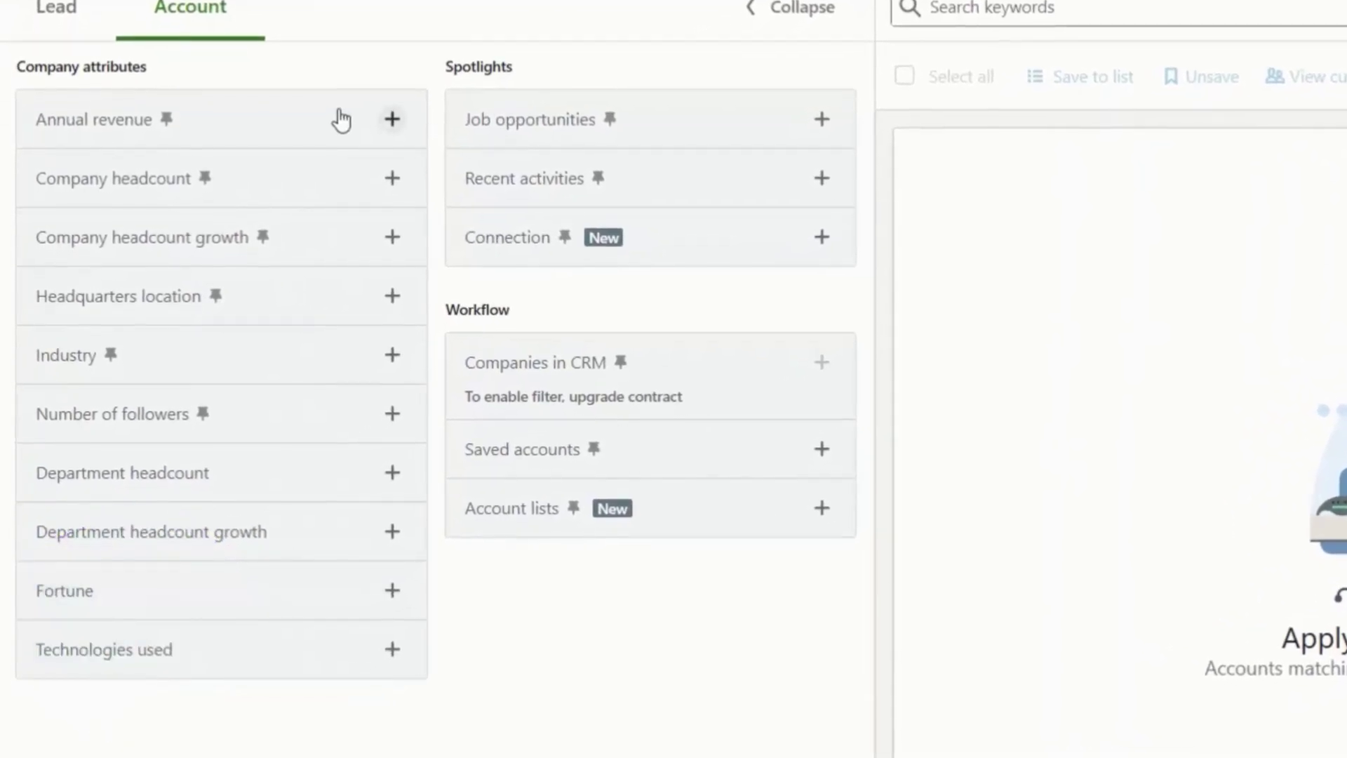
click(342, 121)
click(242, 336)
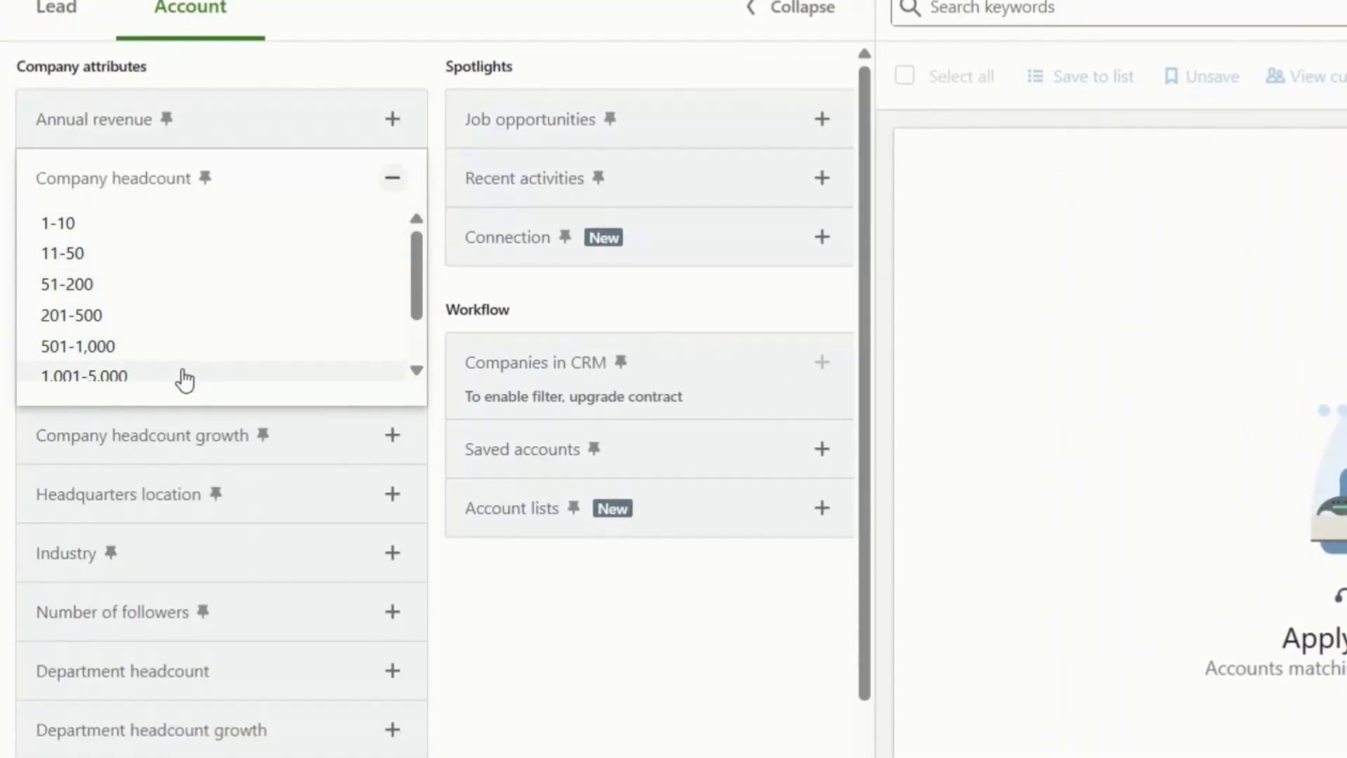
click(307, 183)
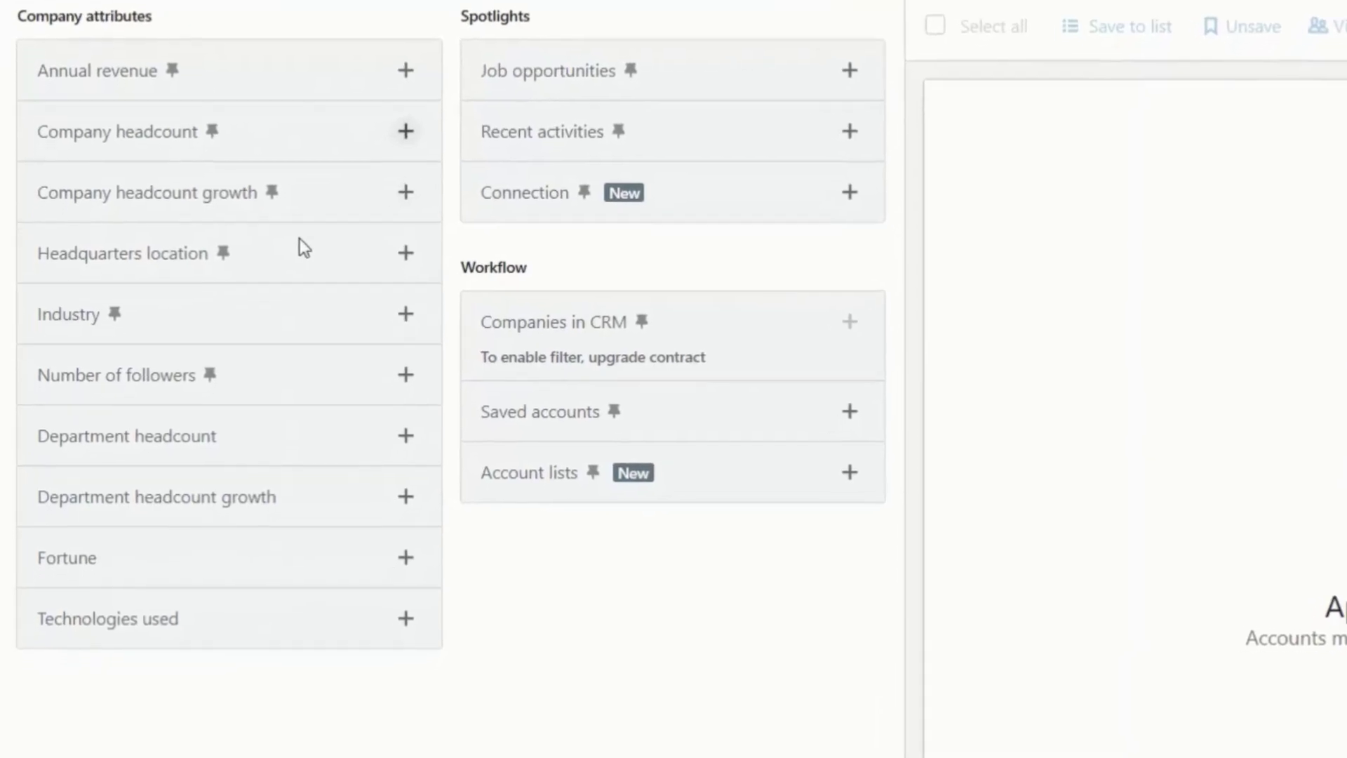
click(320, 261)
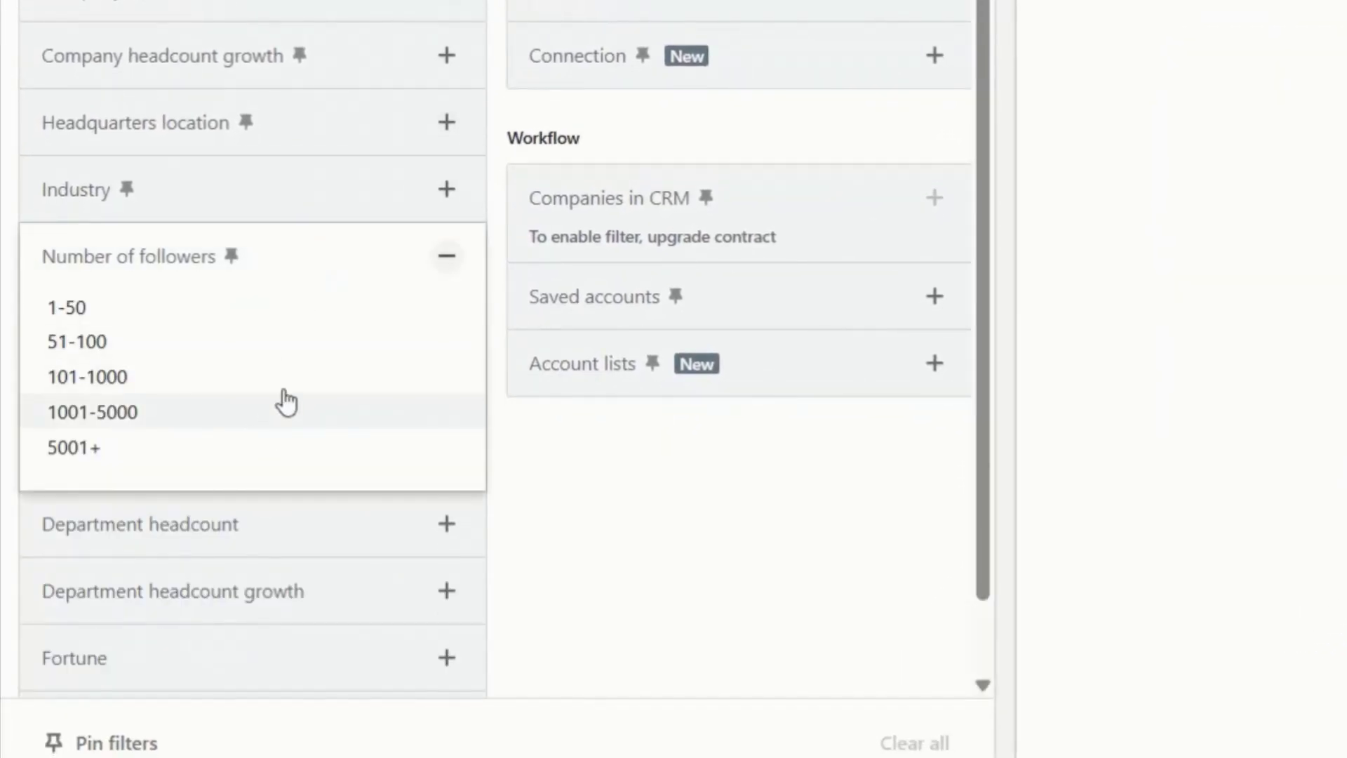
click(321, 263)
Choose Sales in Department headcount and enter 10 as the minimum
click(304, 340)
click(301, 339)
click(301, 339)
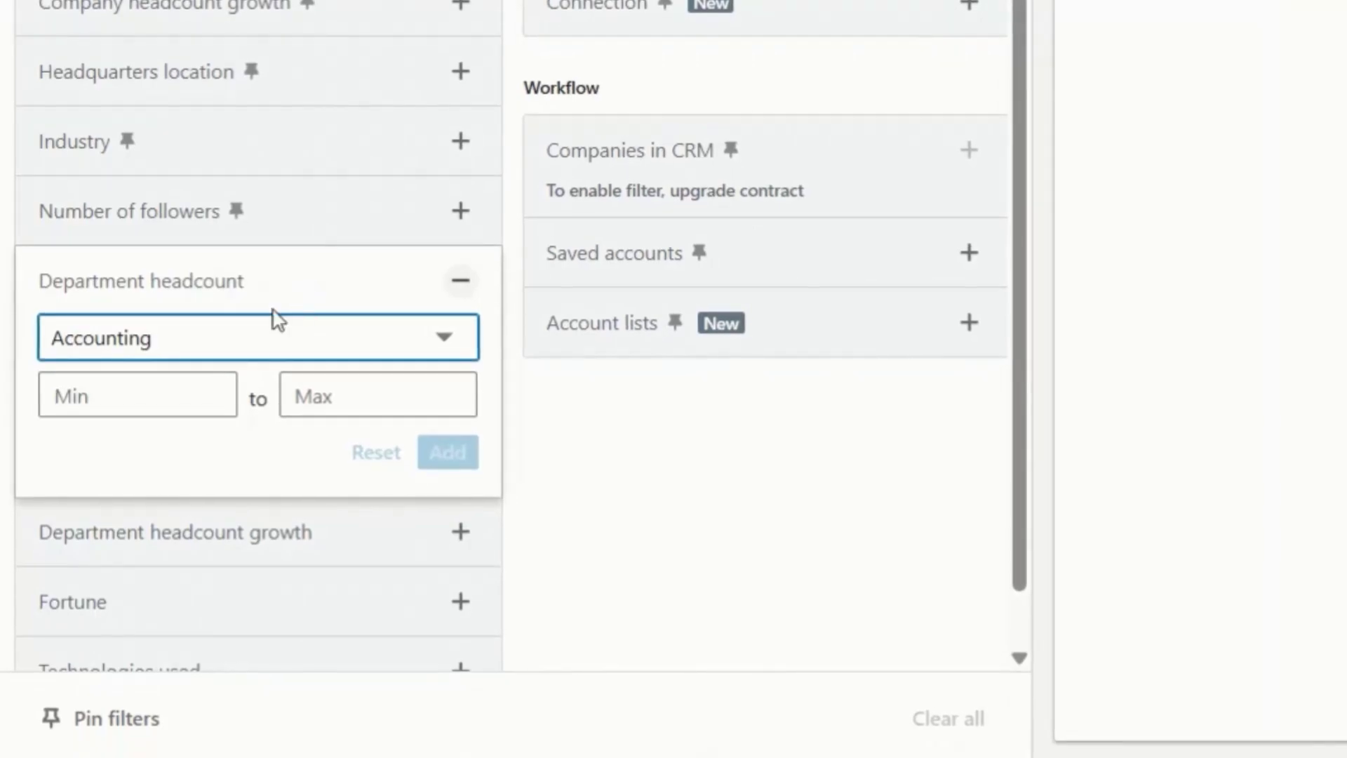
click(200, 355)
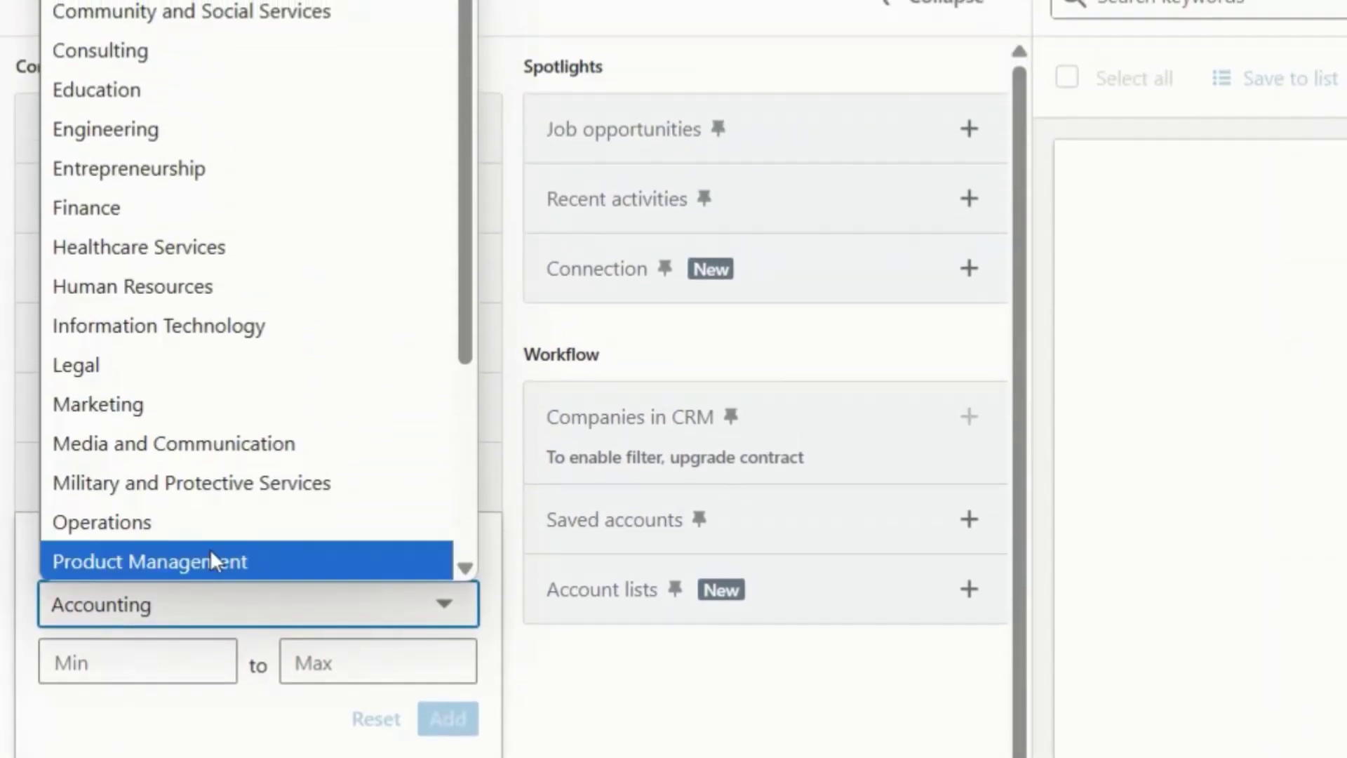
key(s)
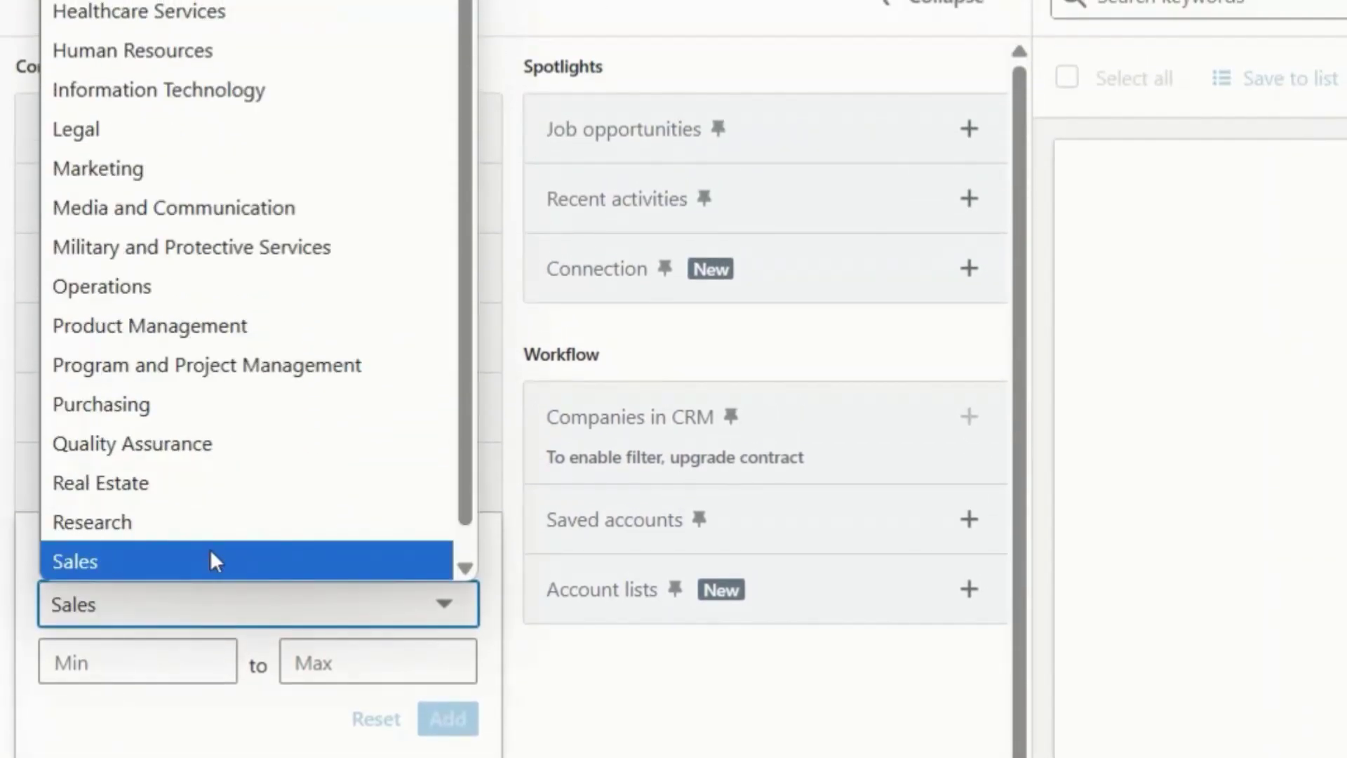
click(211, 553)
click(155, 648)
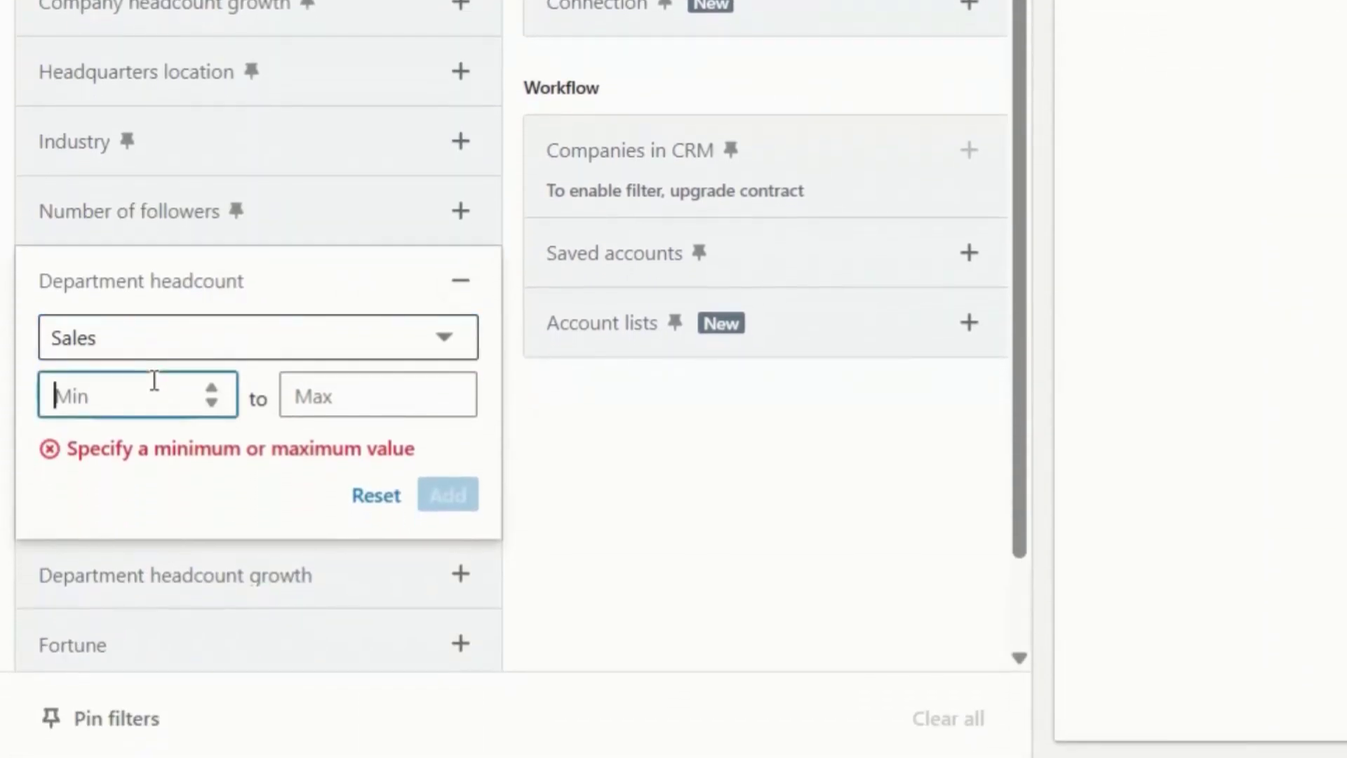
text(10)
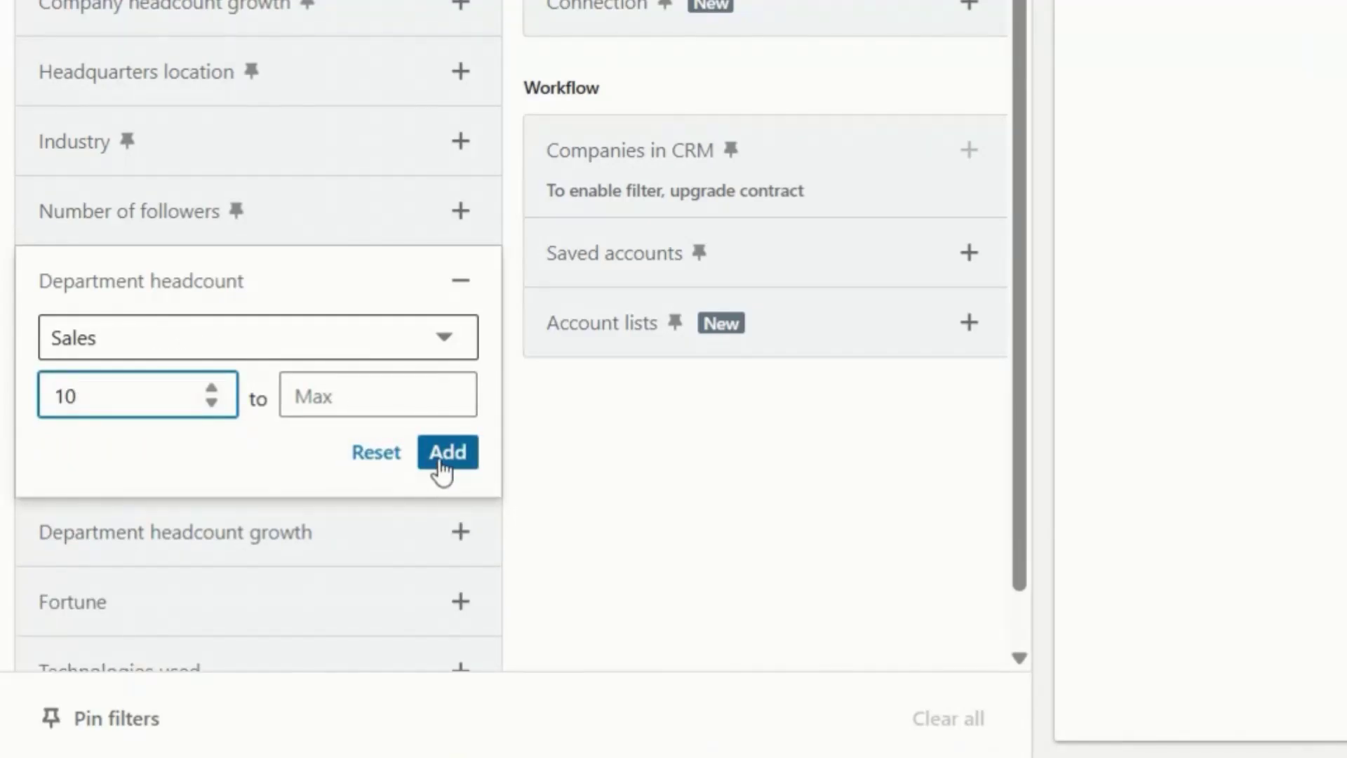
Apply the Sales headcount filter, try Google Ads and WordPress.com Hosting technologies, then remove Google Ads
click(441, 452)
click(217, 499)
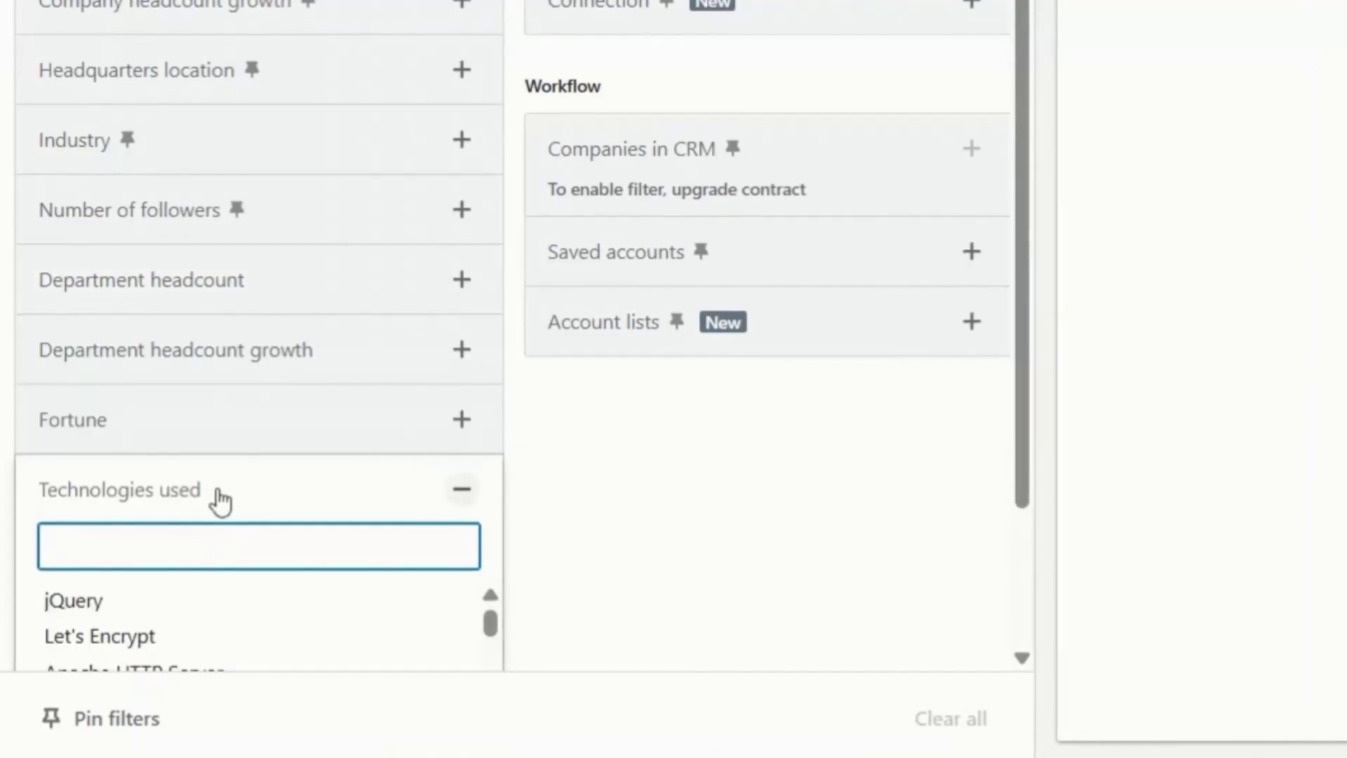
text(goo)
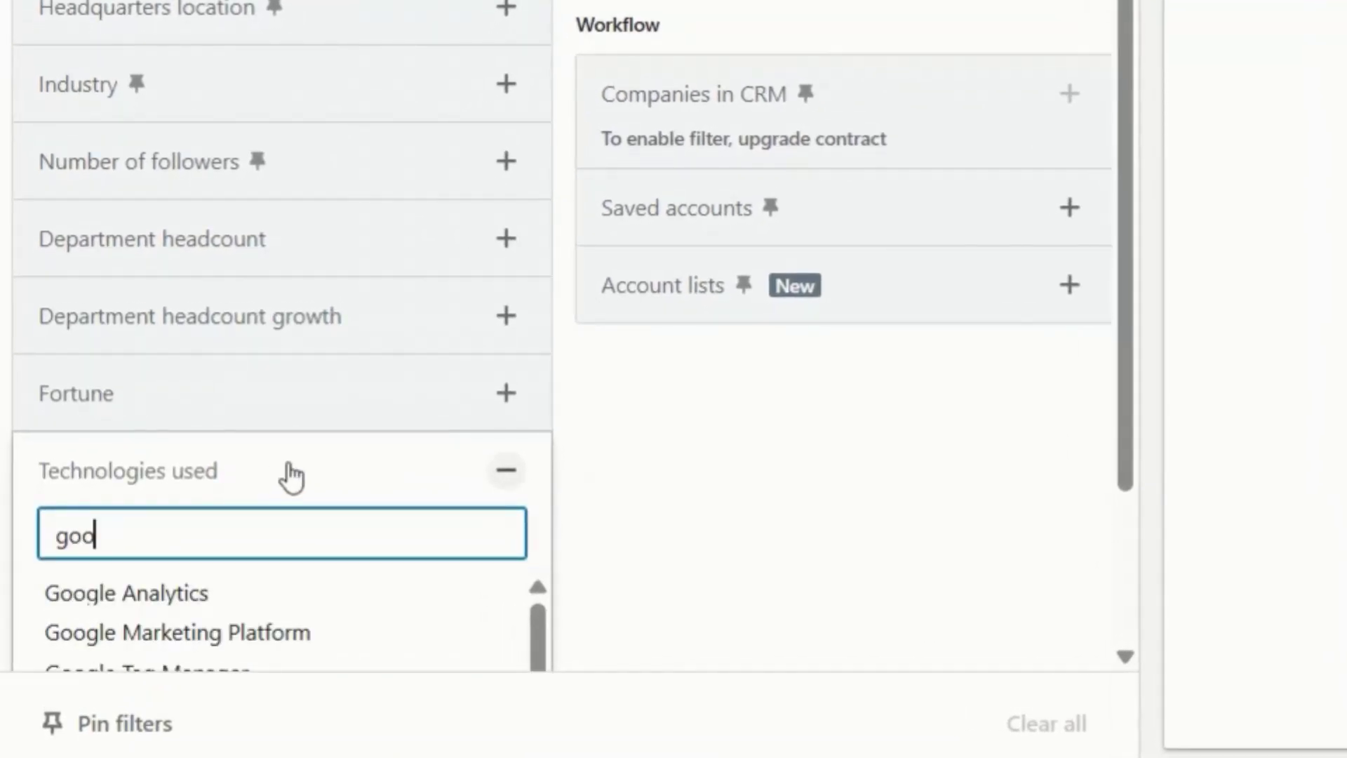
click(234, 586)
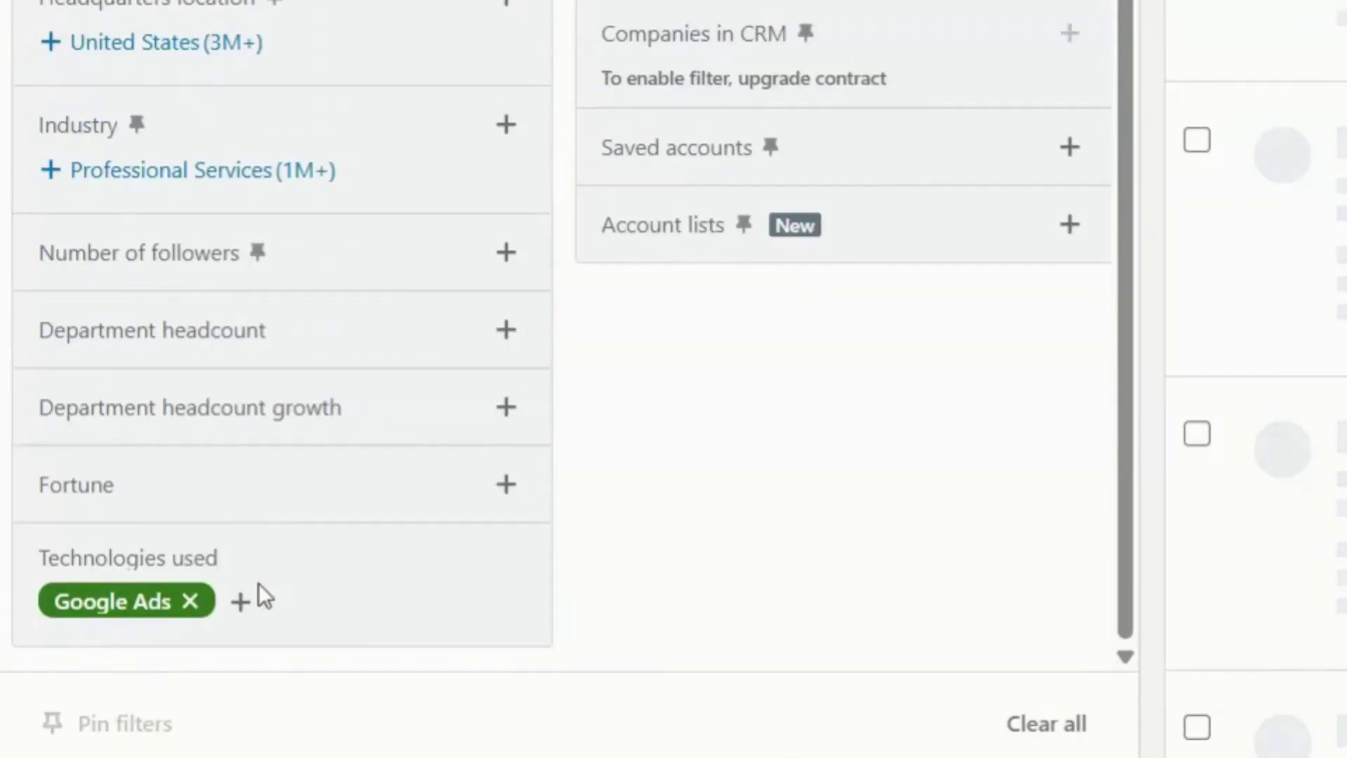
click(242, 602)
text(word)
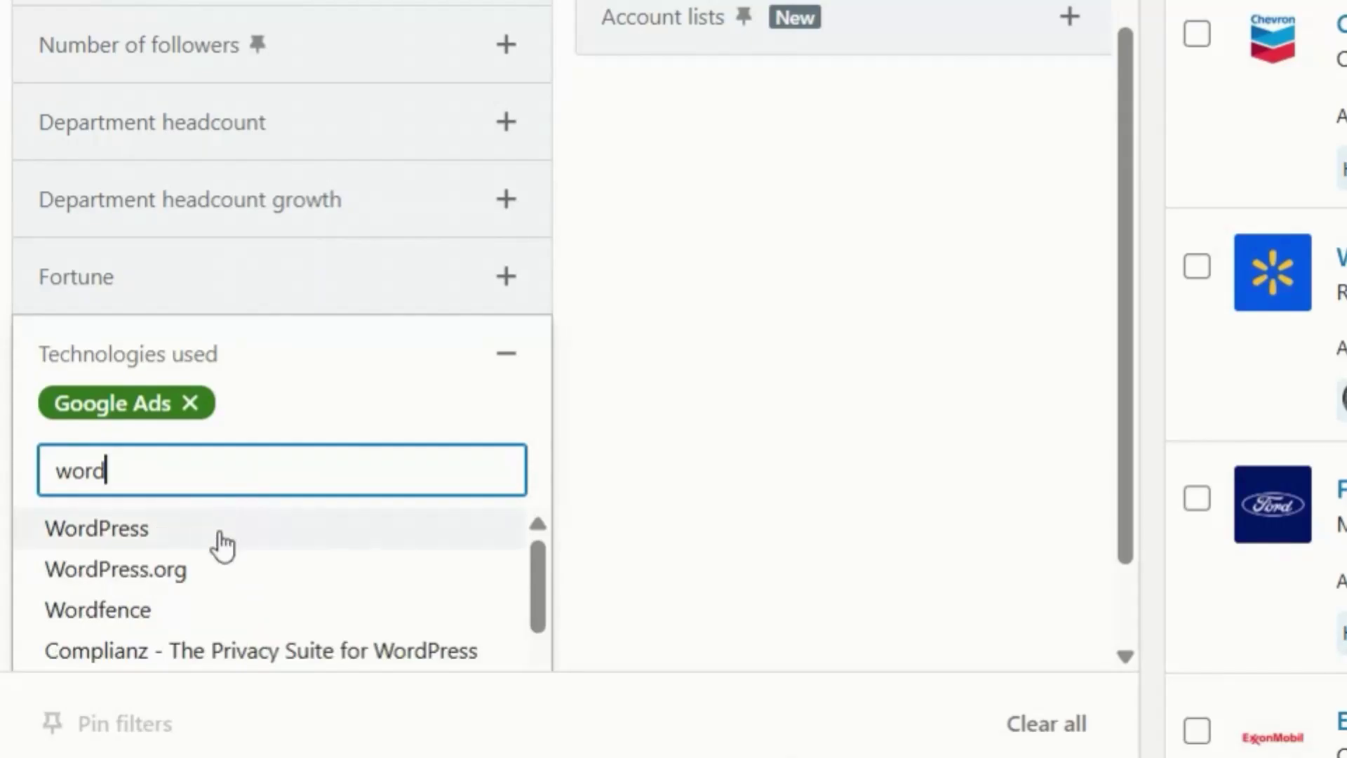
click(225, 537)
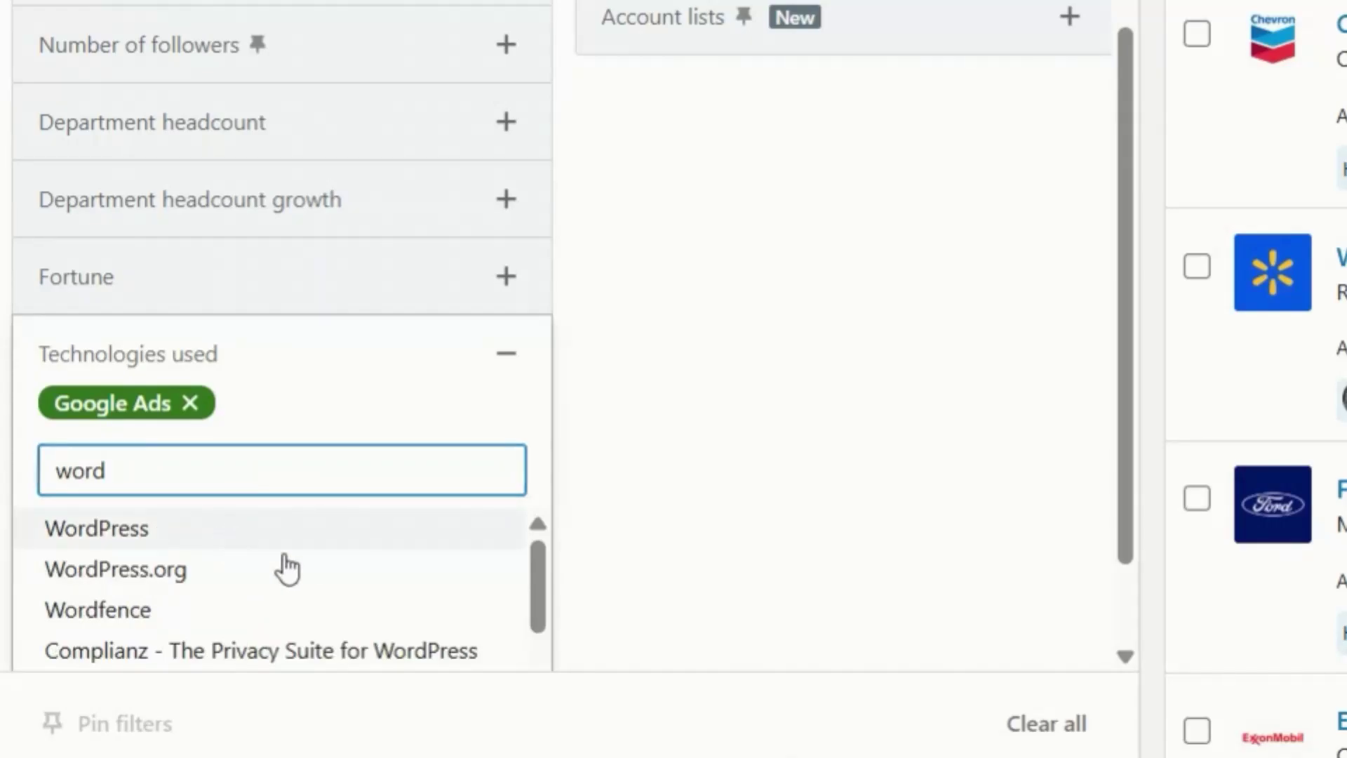
click(190, 403)
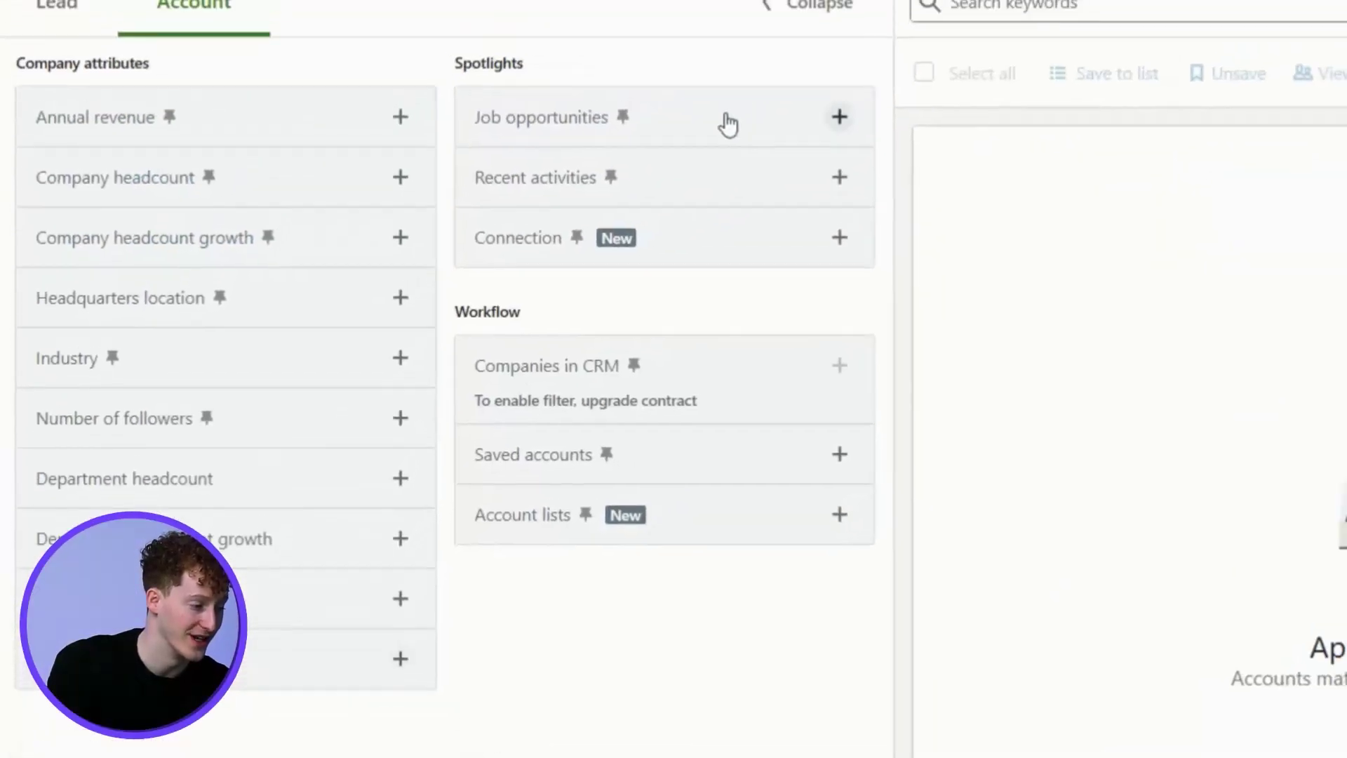
Limit accounts to companies hiring on LinkedIn under Job opportunities
click(728, 124)
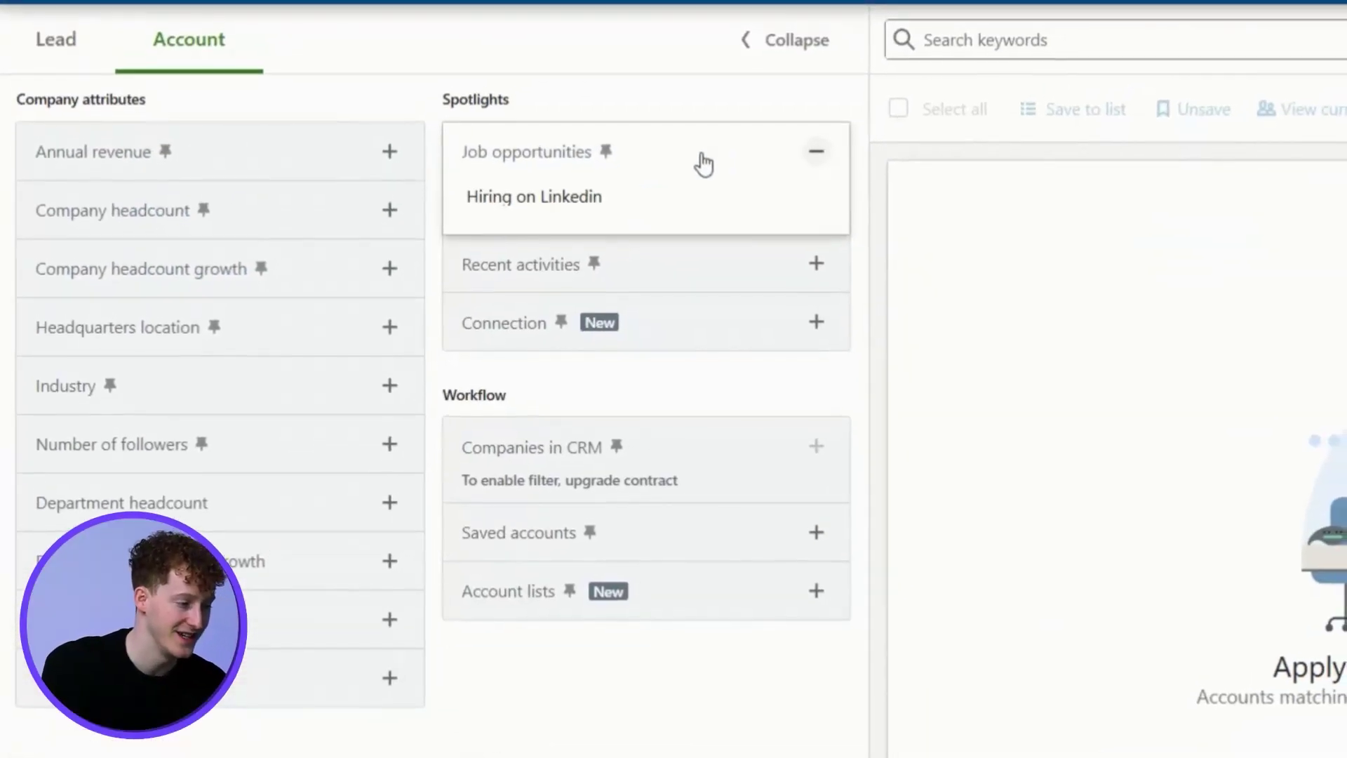
click(656, 204)
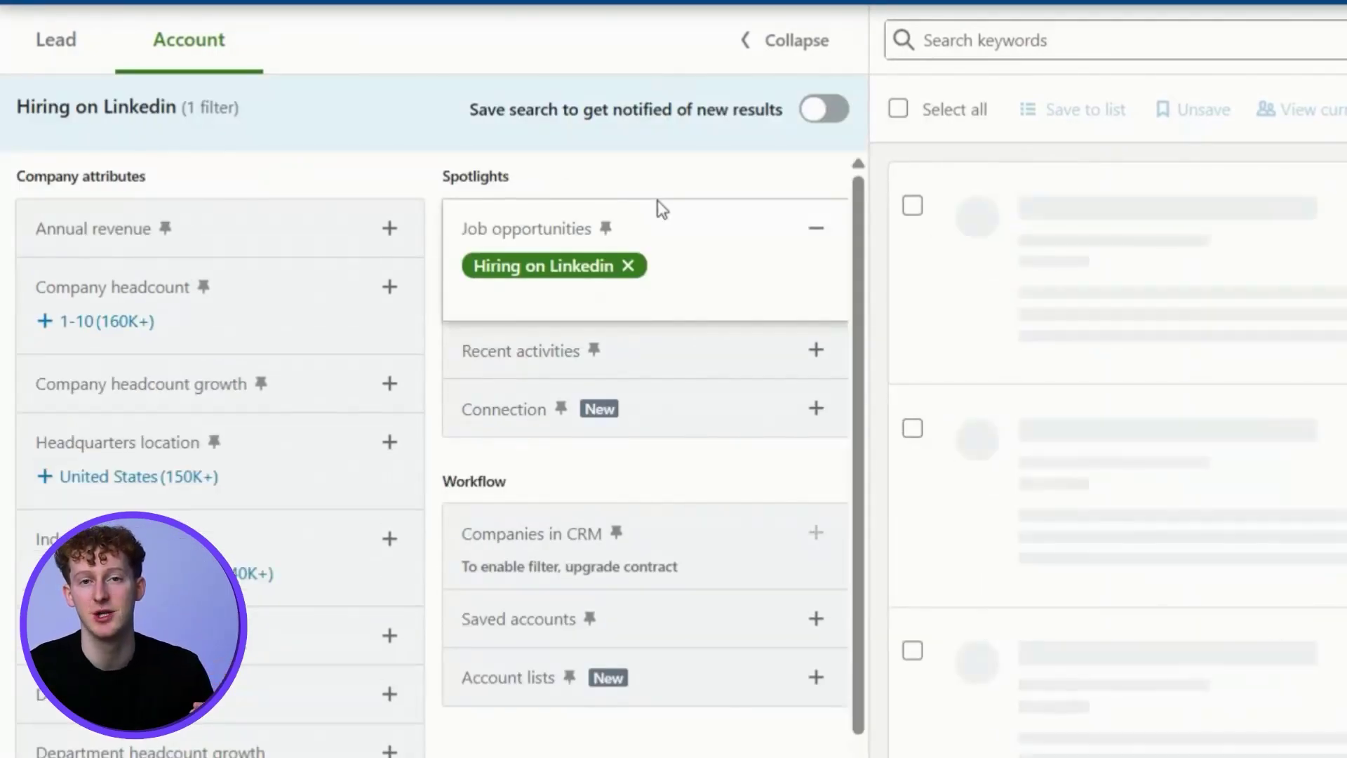
scroll(210, 421, down, 2)
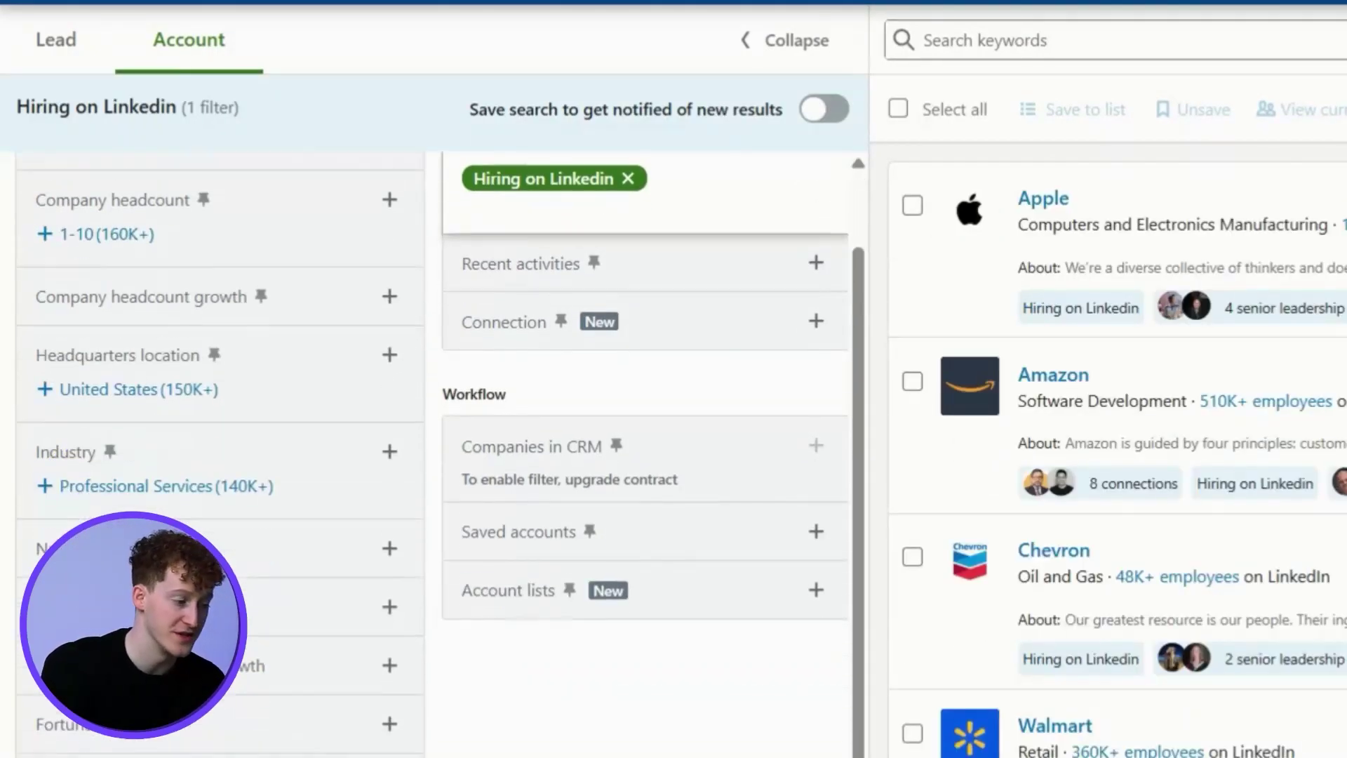
scroll(84, 472, up, 1)
scroll(84, 471, up, 1)
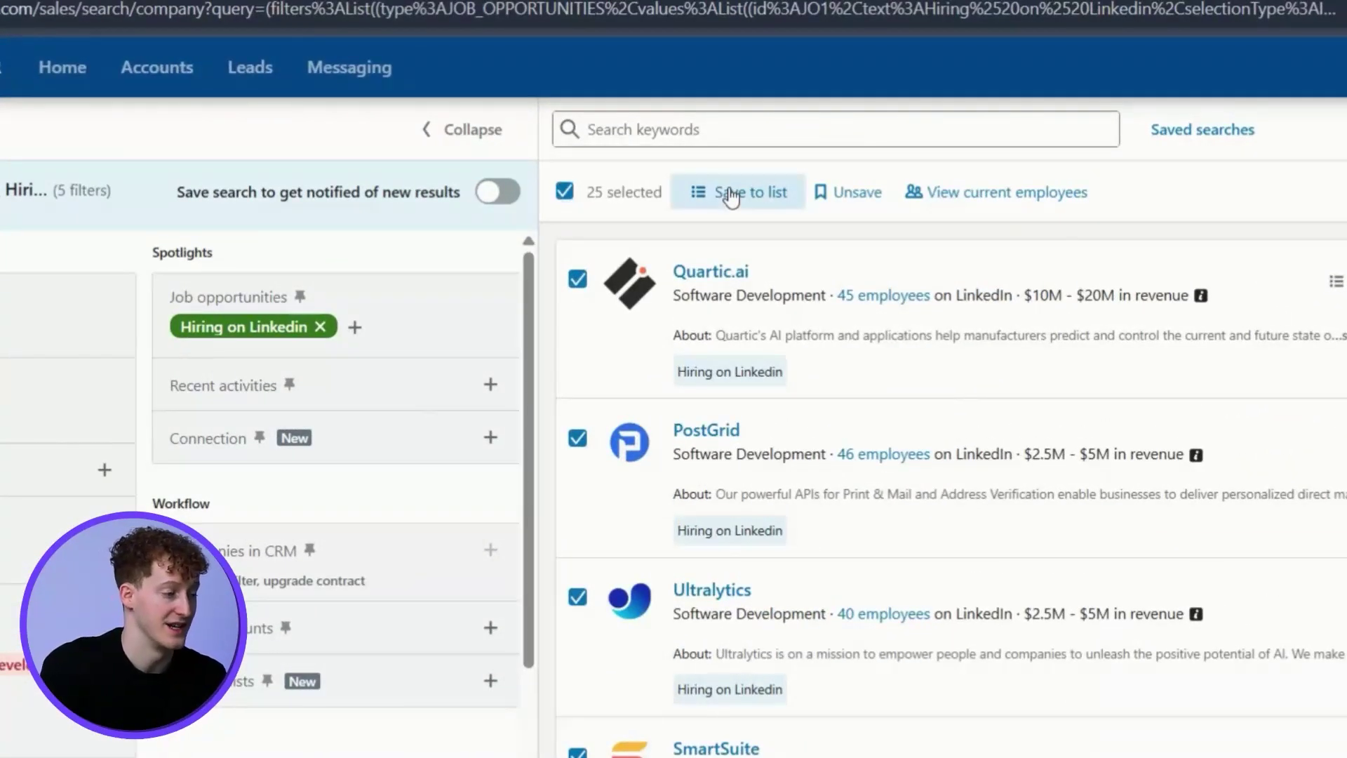
Create a new account list called 'saas' holding the 25 selected companies
click(731, 198)
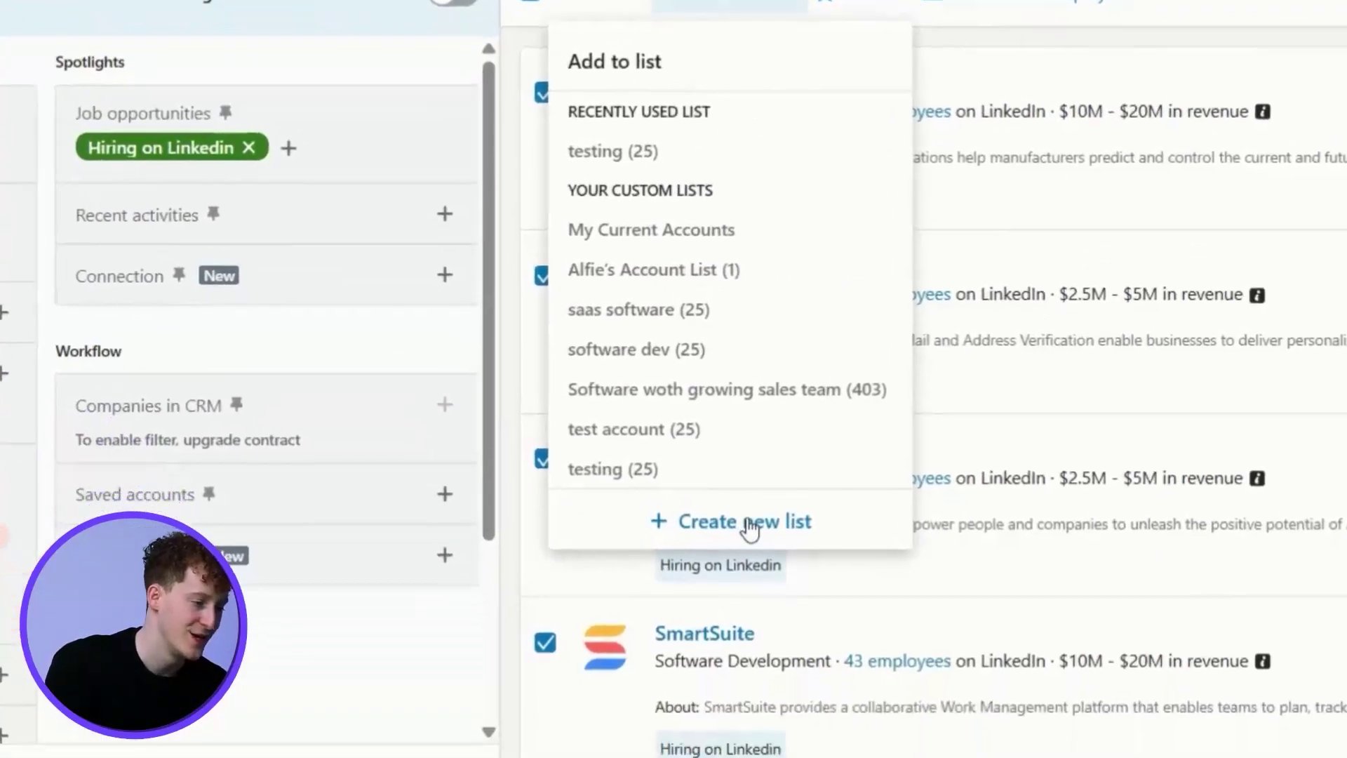
click(752, 646)
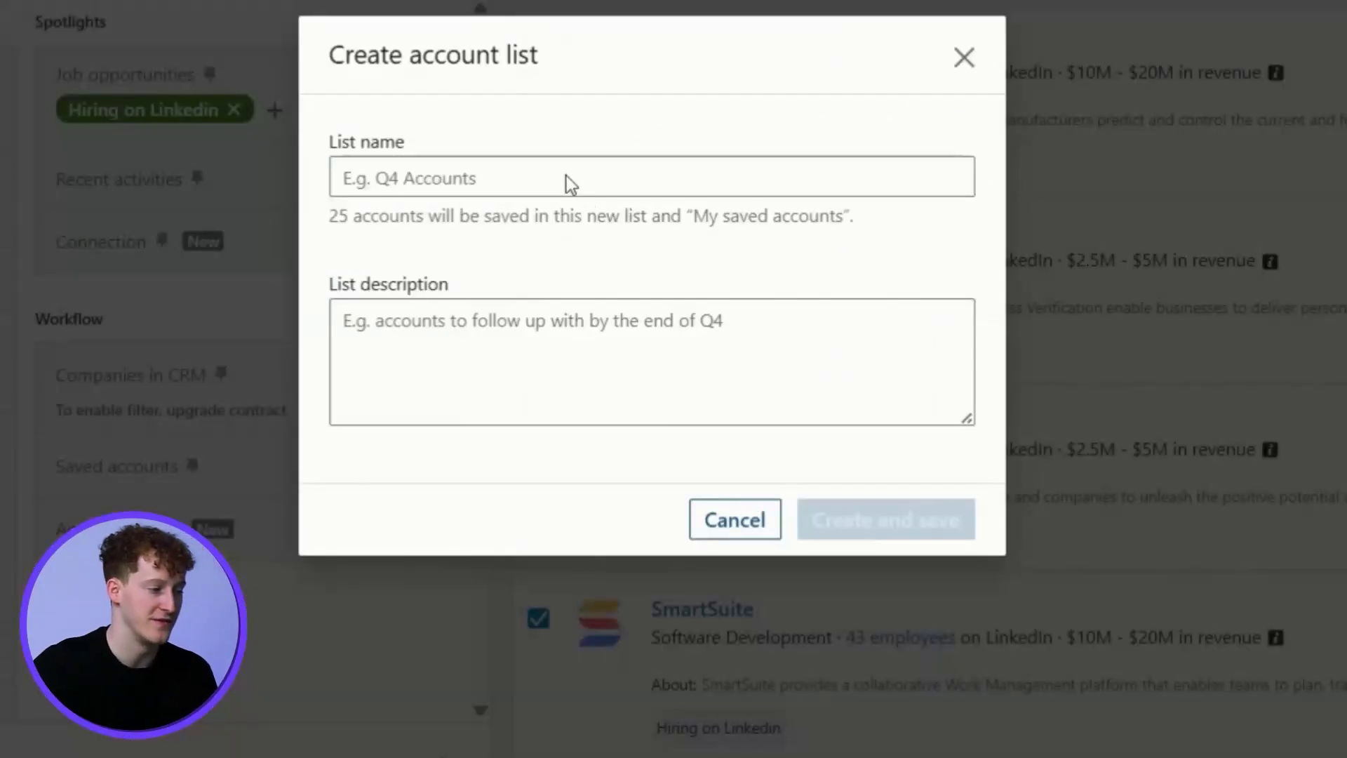
text(saas)
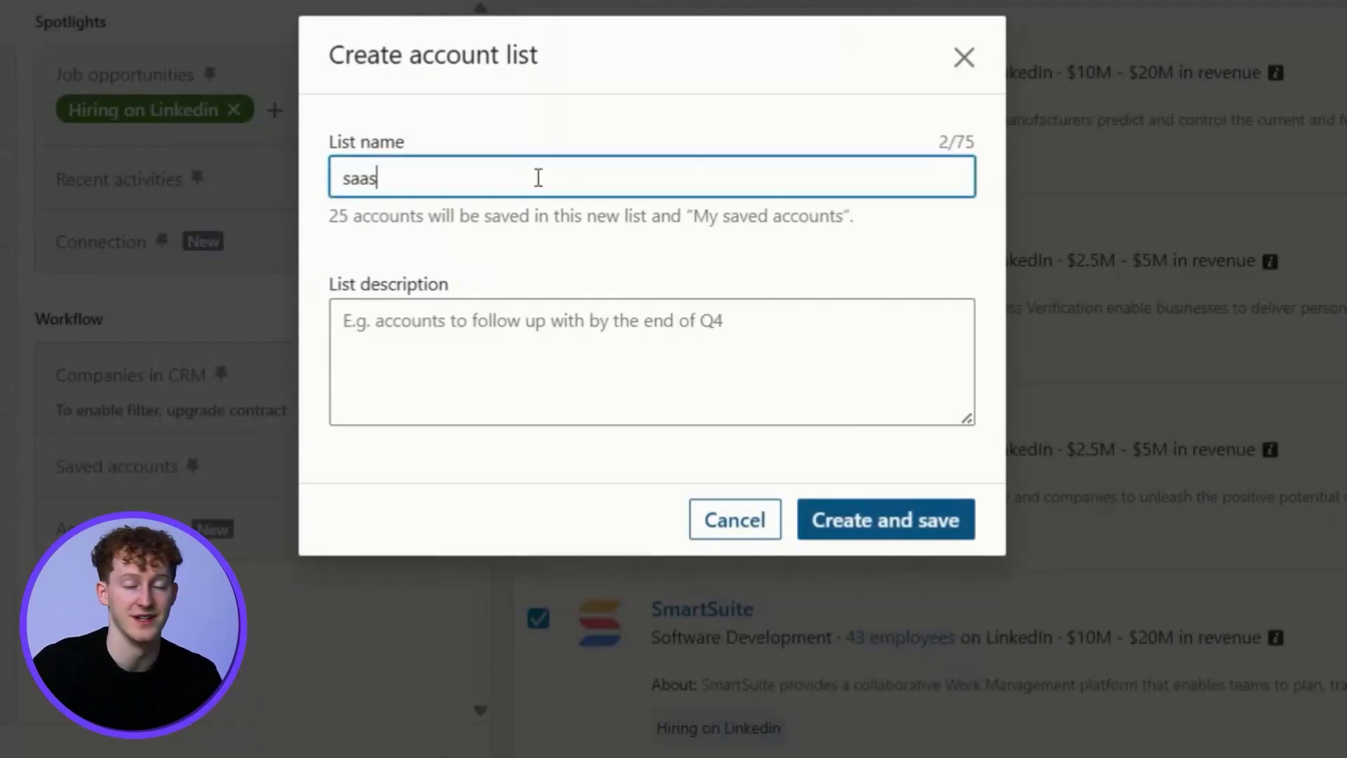
click(846, 520)
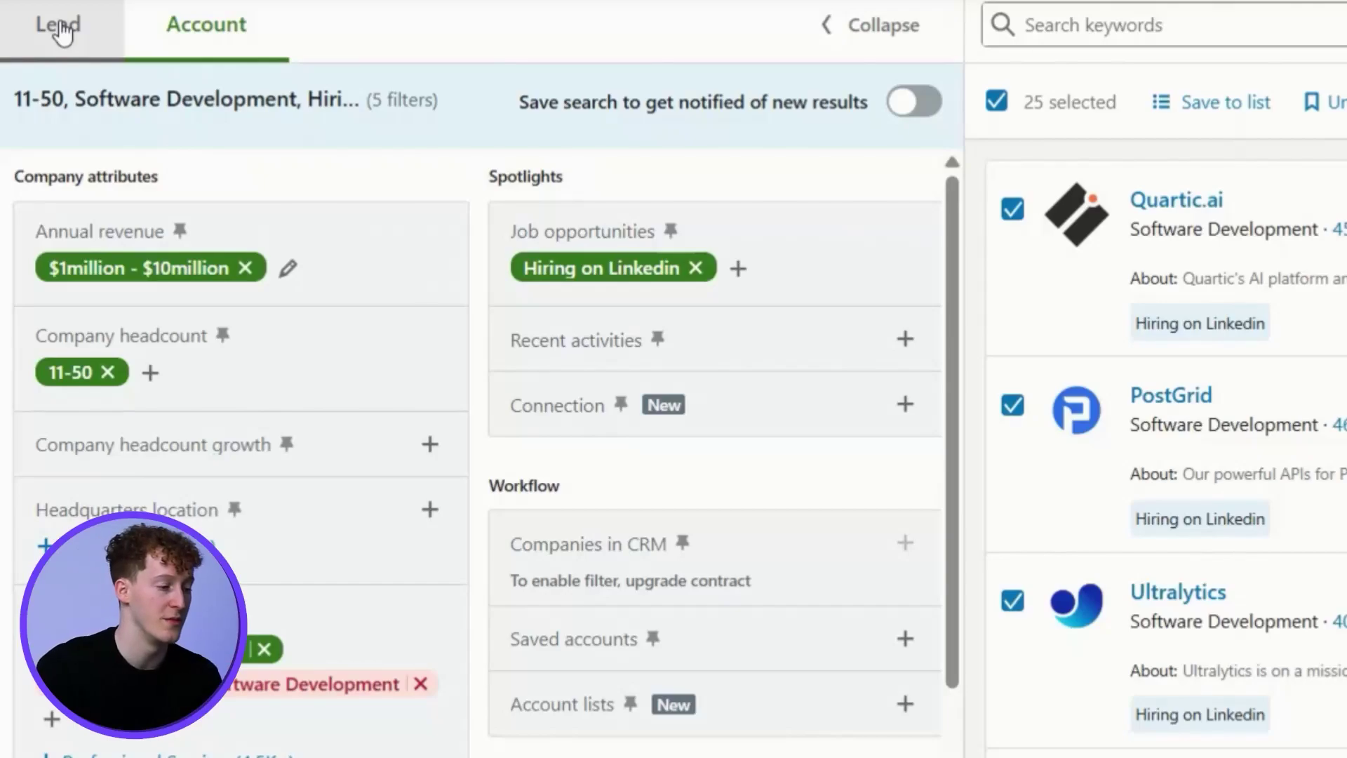
Search leads in the 'saas' account list, including only CXO seniority
click(60, 28)
click(776, 430)
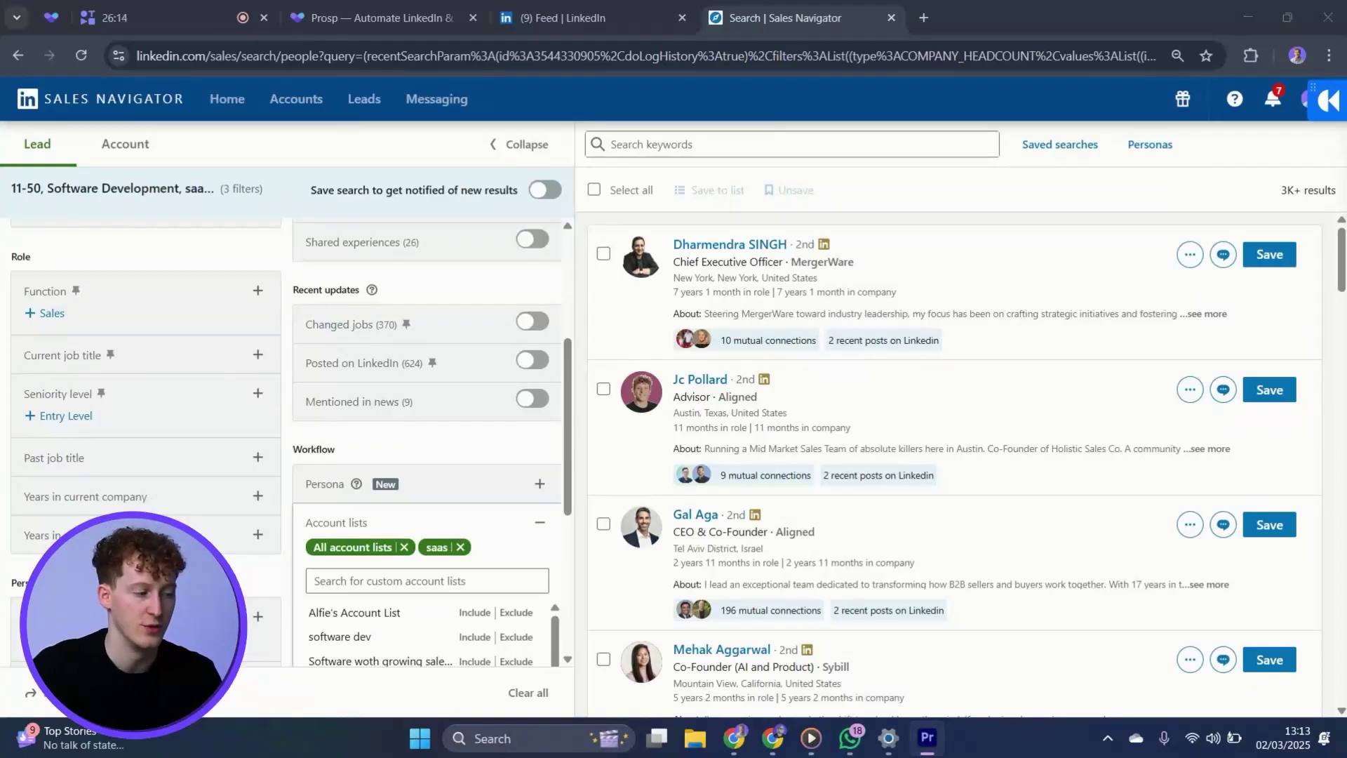
click(175, 397)
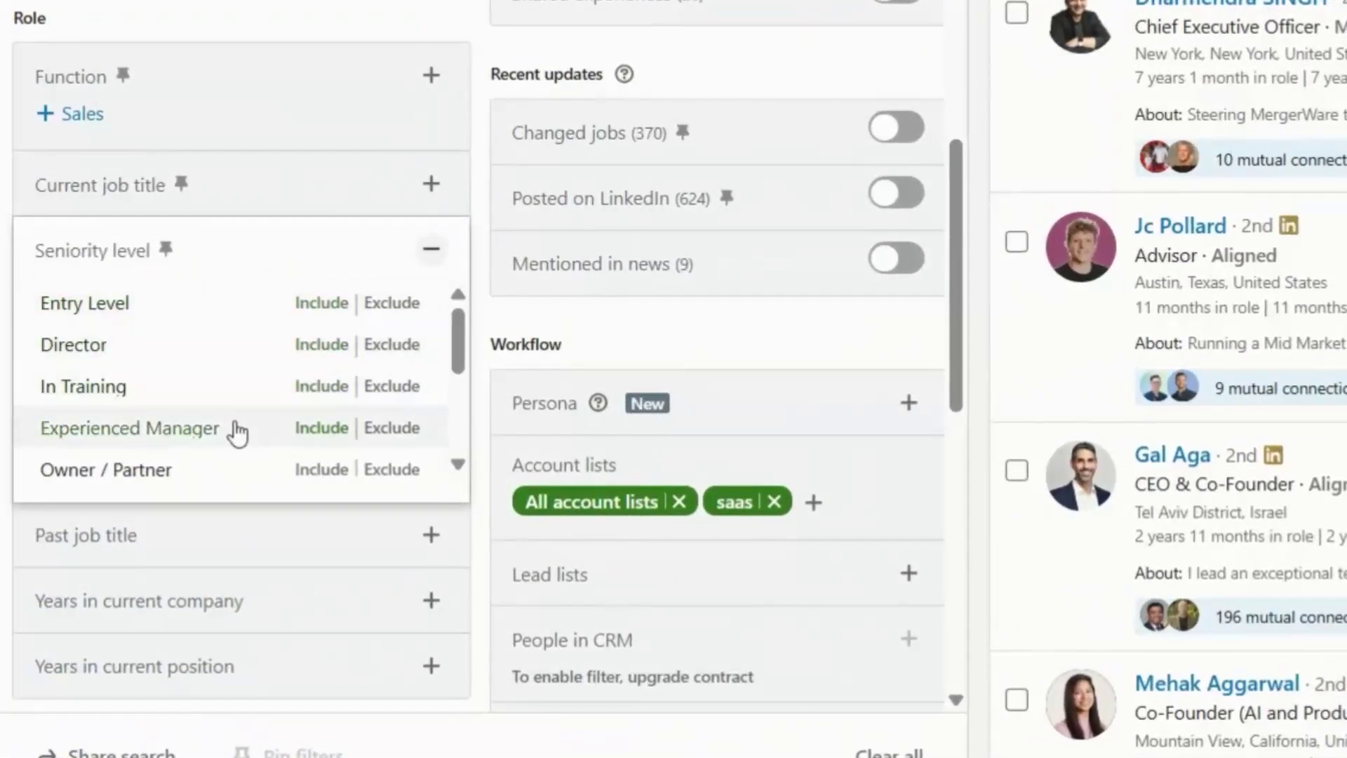
scroll(237, 433, down, 2)
click(320, 404)
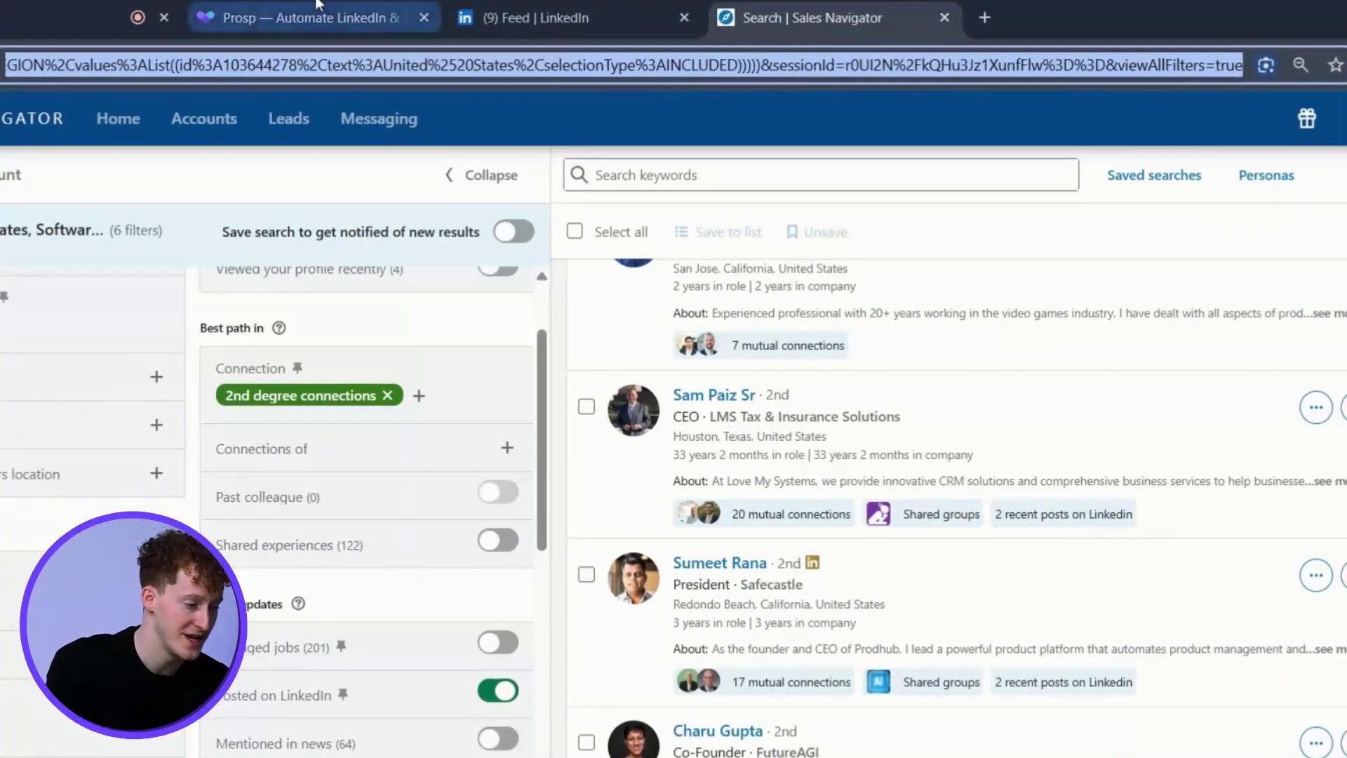
Paste the Sales Navigator search URL into Prosp's LinkedIn Search URL field and extract and import the leads
click(302, 17)
key(ctrl+v)
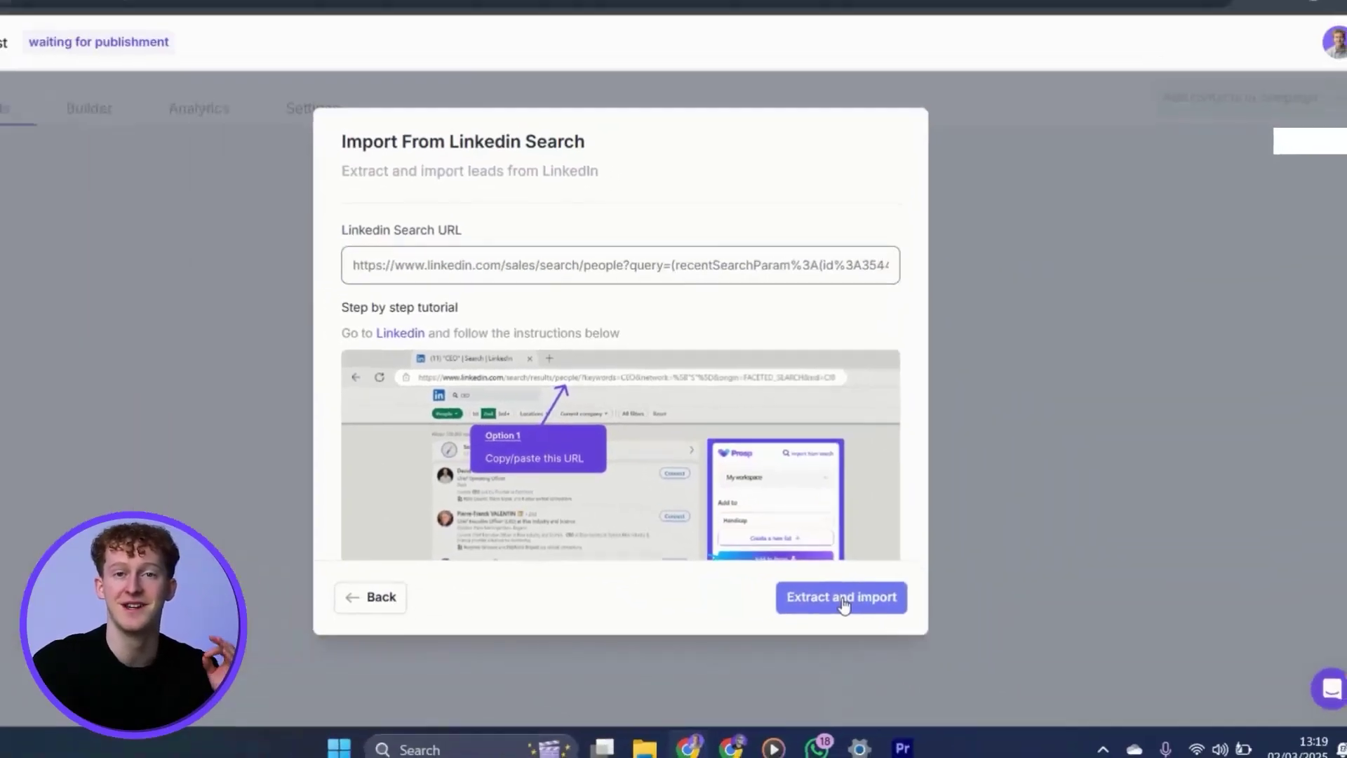
click(842, 600)
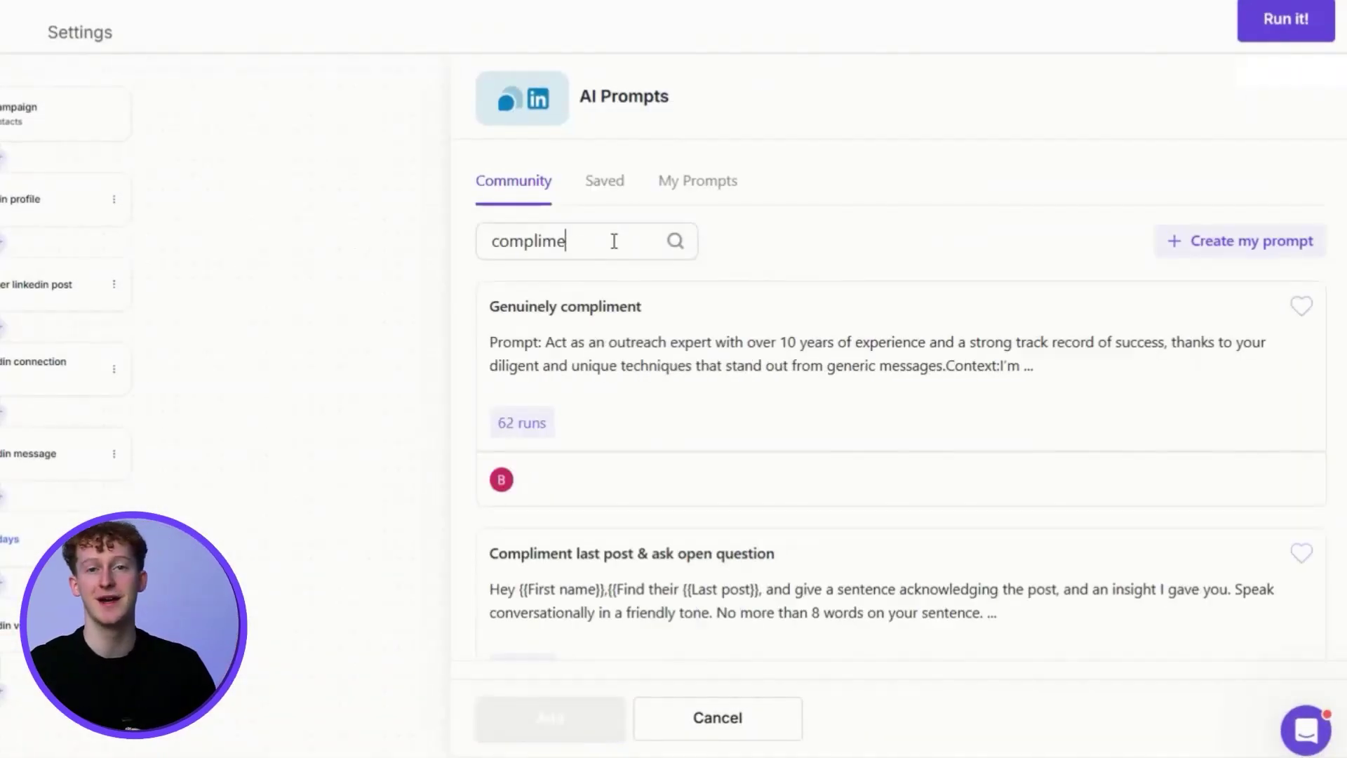
Add the 'Compliment last post & ask open question' prompt, preview message and voice note, then save
scroll(735, 372, down, 3)
click(550, 720)
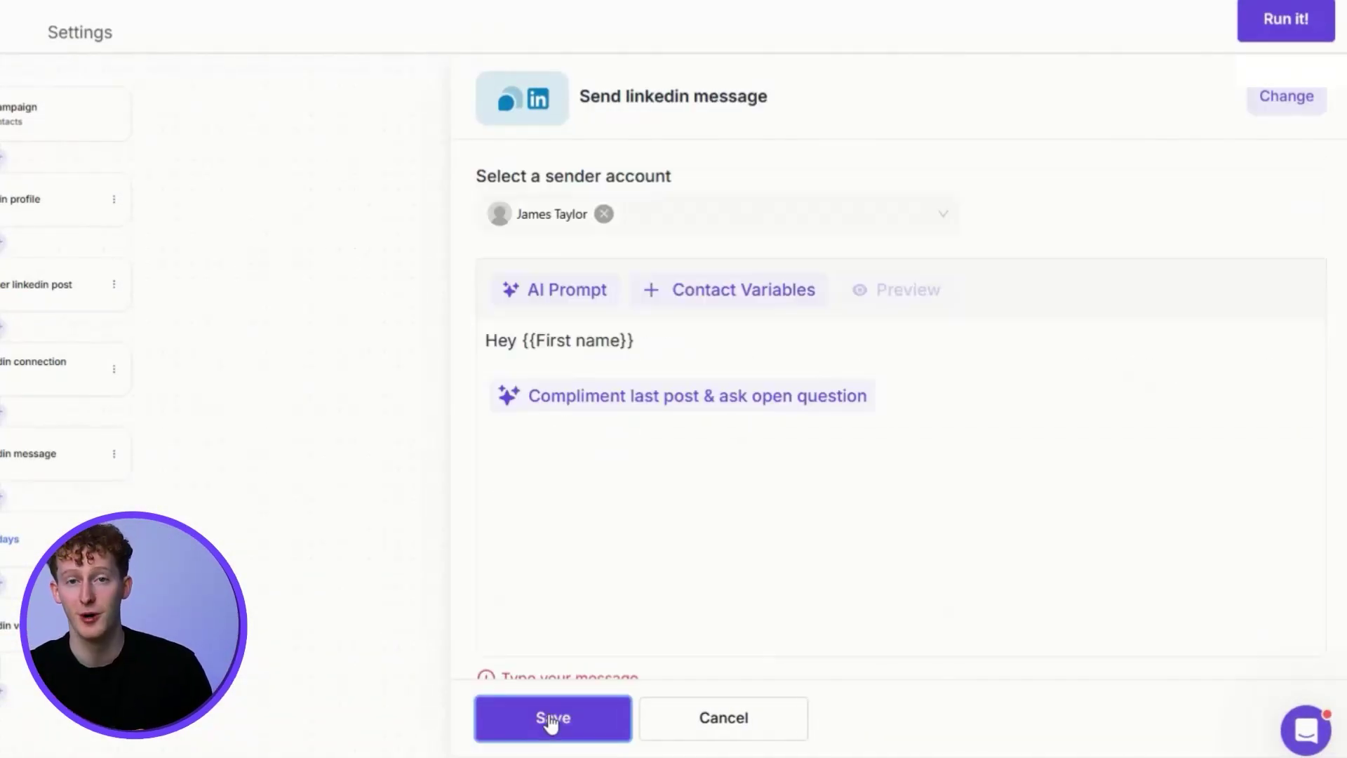
click(895, 290)
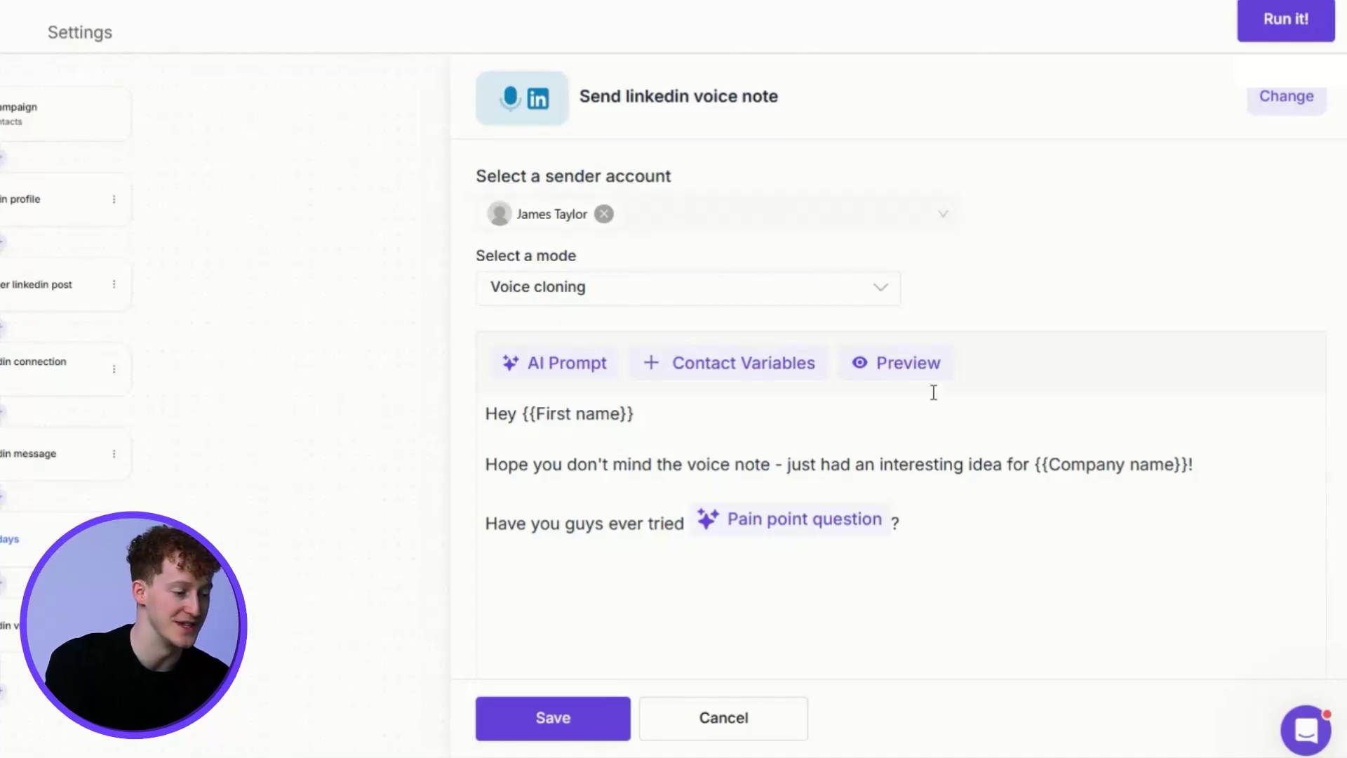
click(923, 374)
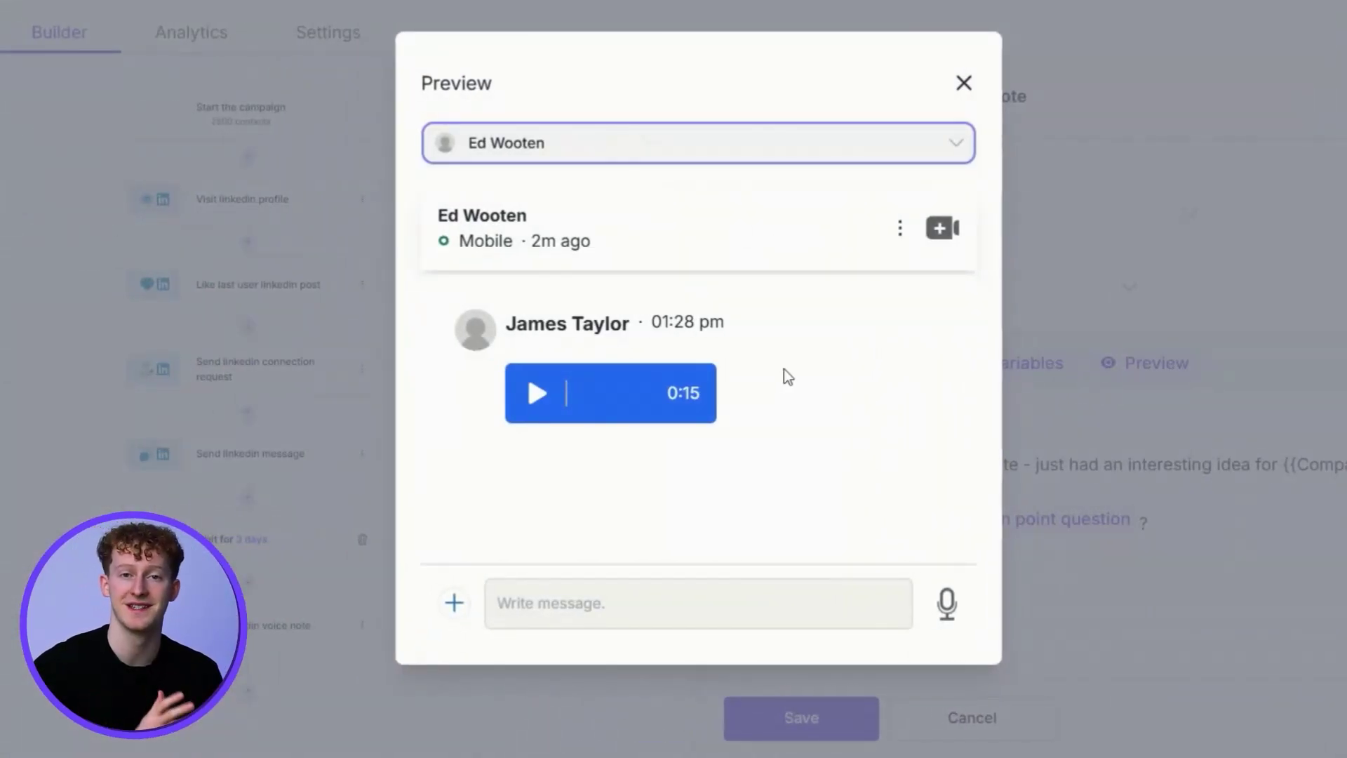
click(964, 84)
click(808, 717)
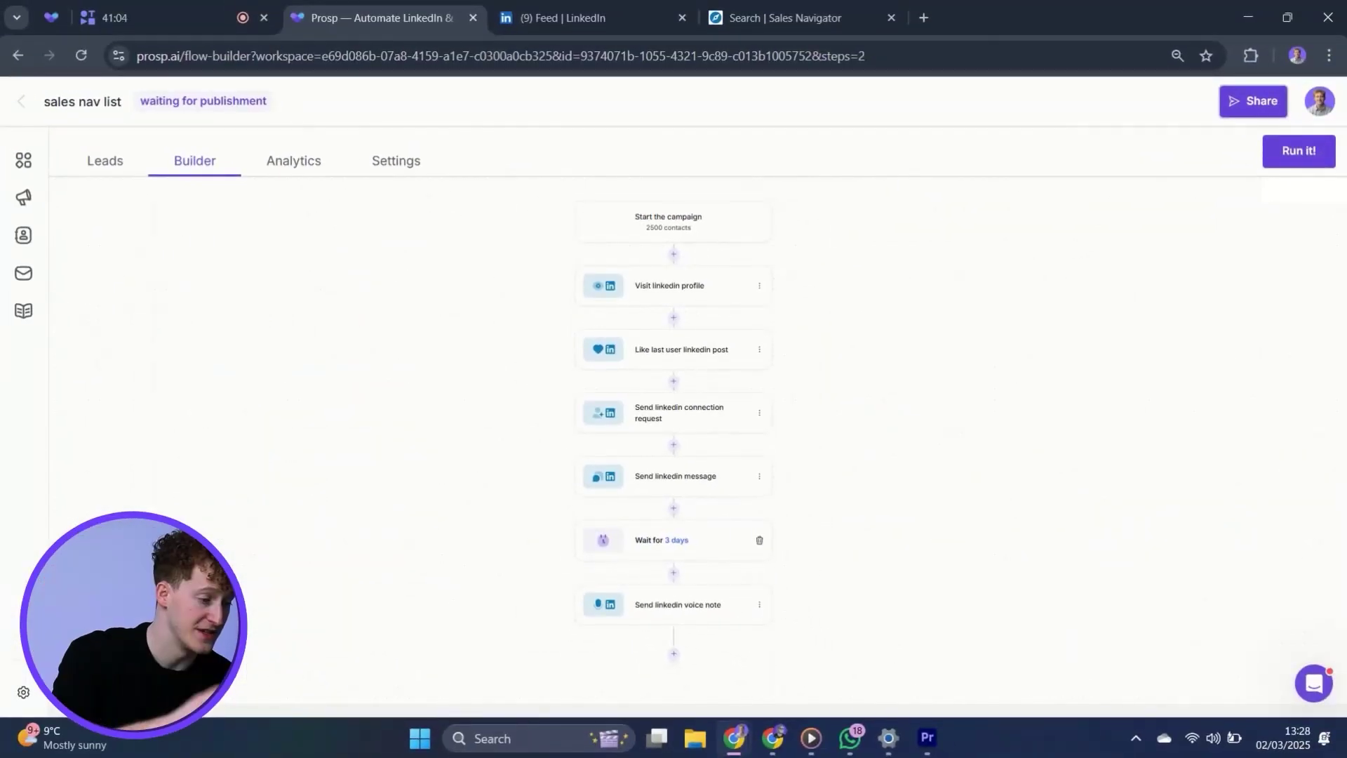
scroll(424, 366, up, 3)
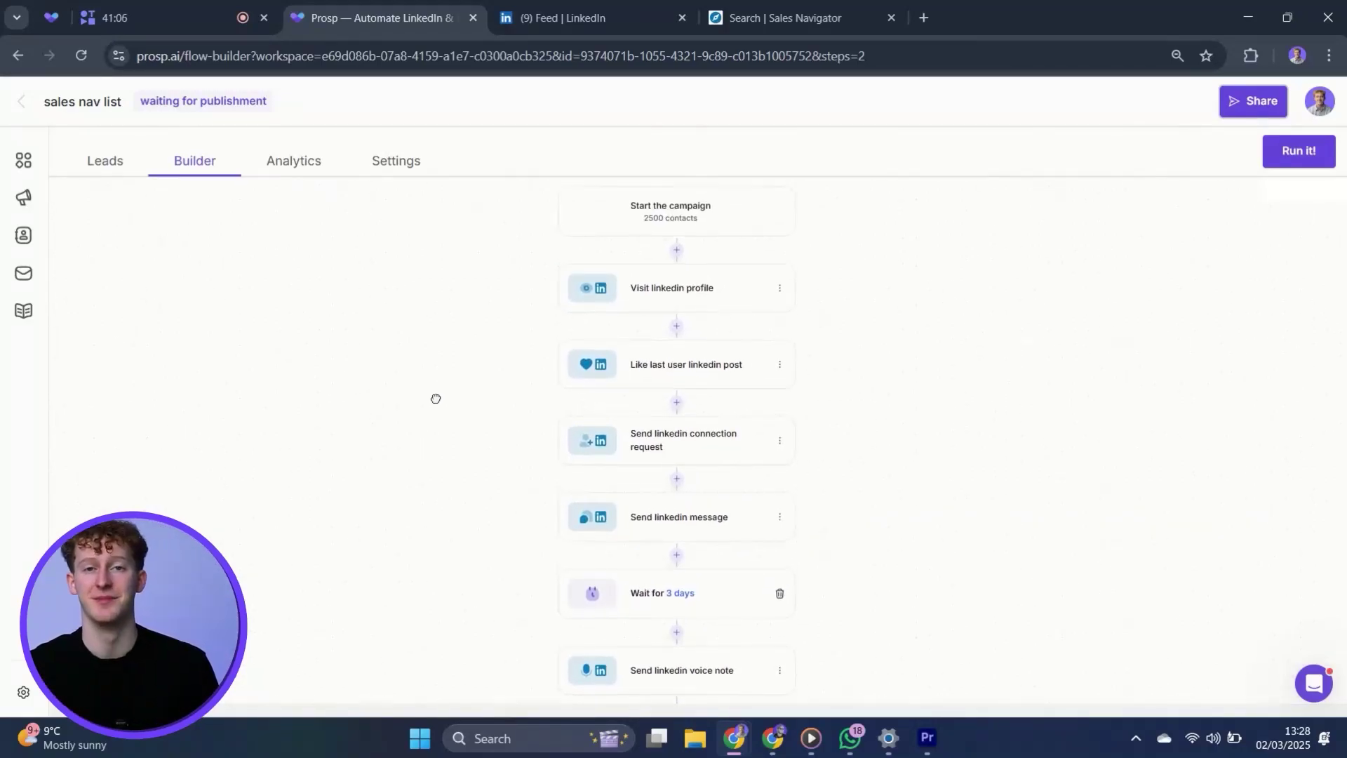